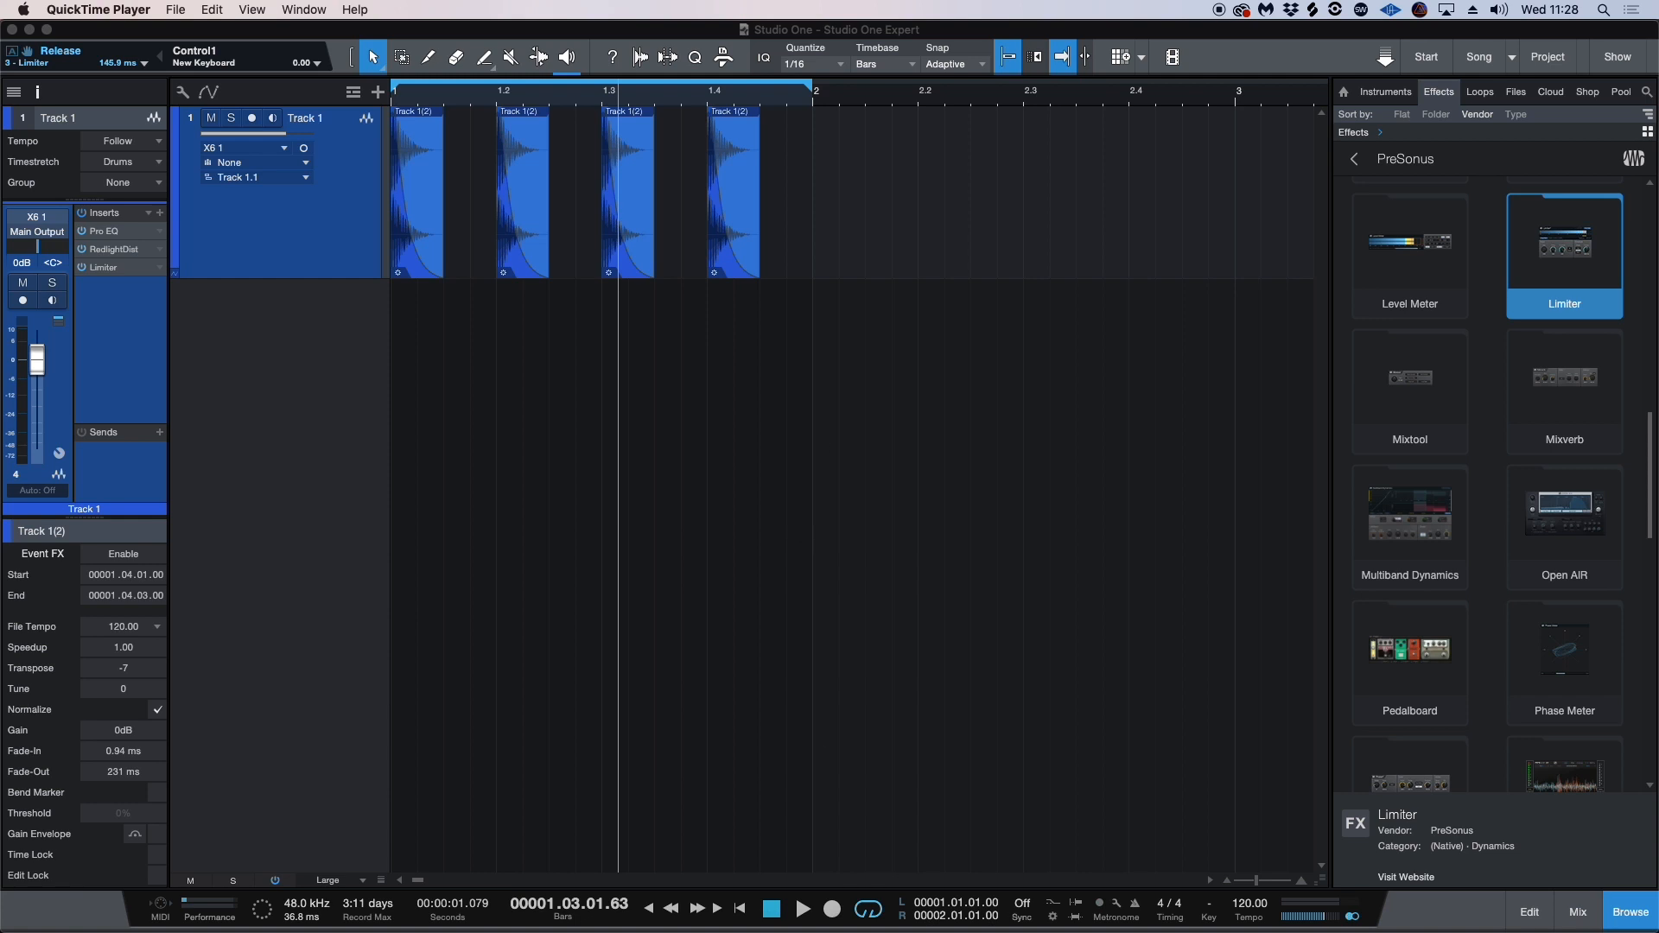
Step: Add the SSMiM_80bpm_WoodLoop8_PercussionLoops sample on a new track and trim it to one bar, ending at bar 2
{"action": "left_click_drag", "start_coordinate": [726, 661], "coordinate": [411, 574]}
{"action": "key", "text": "w"}
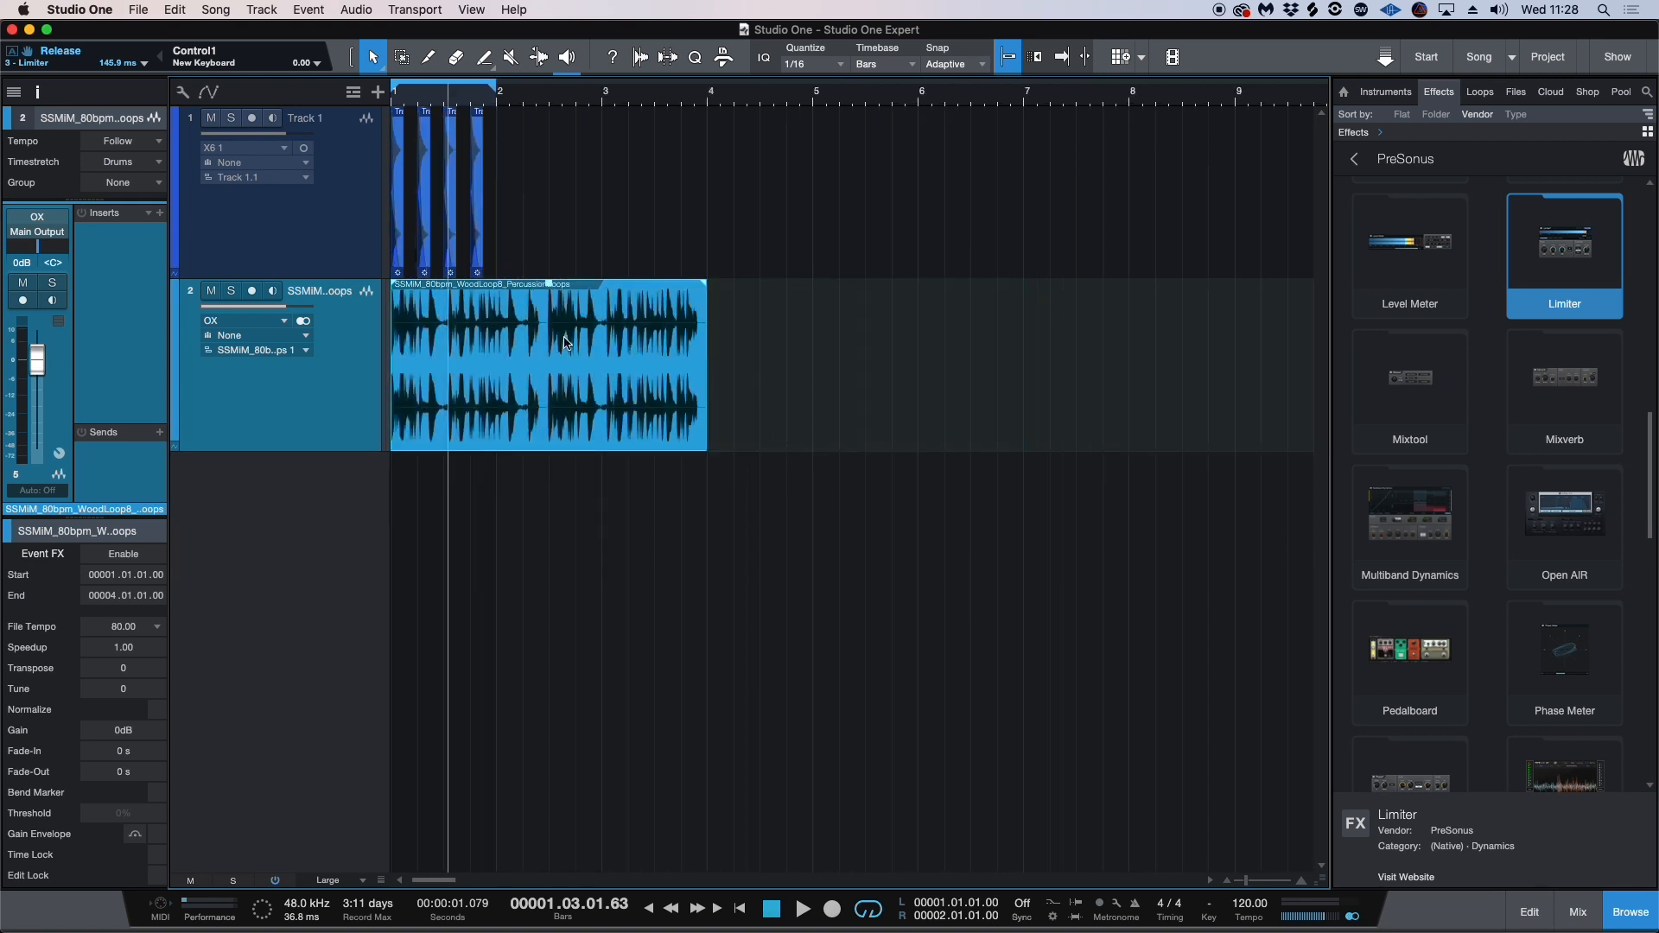
{"action": "left_click", "coordinate": [524, 323], "text": "alt"}
{"action": "key", "text": "Delete"}
{"action": "key", "text": "comma"}
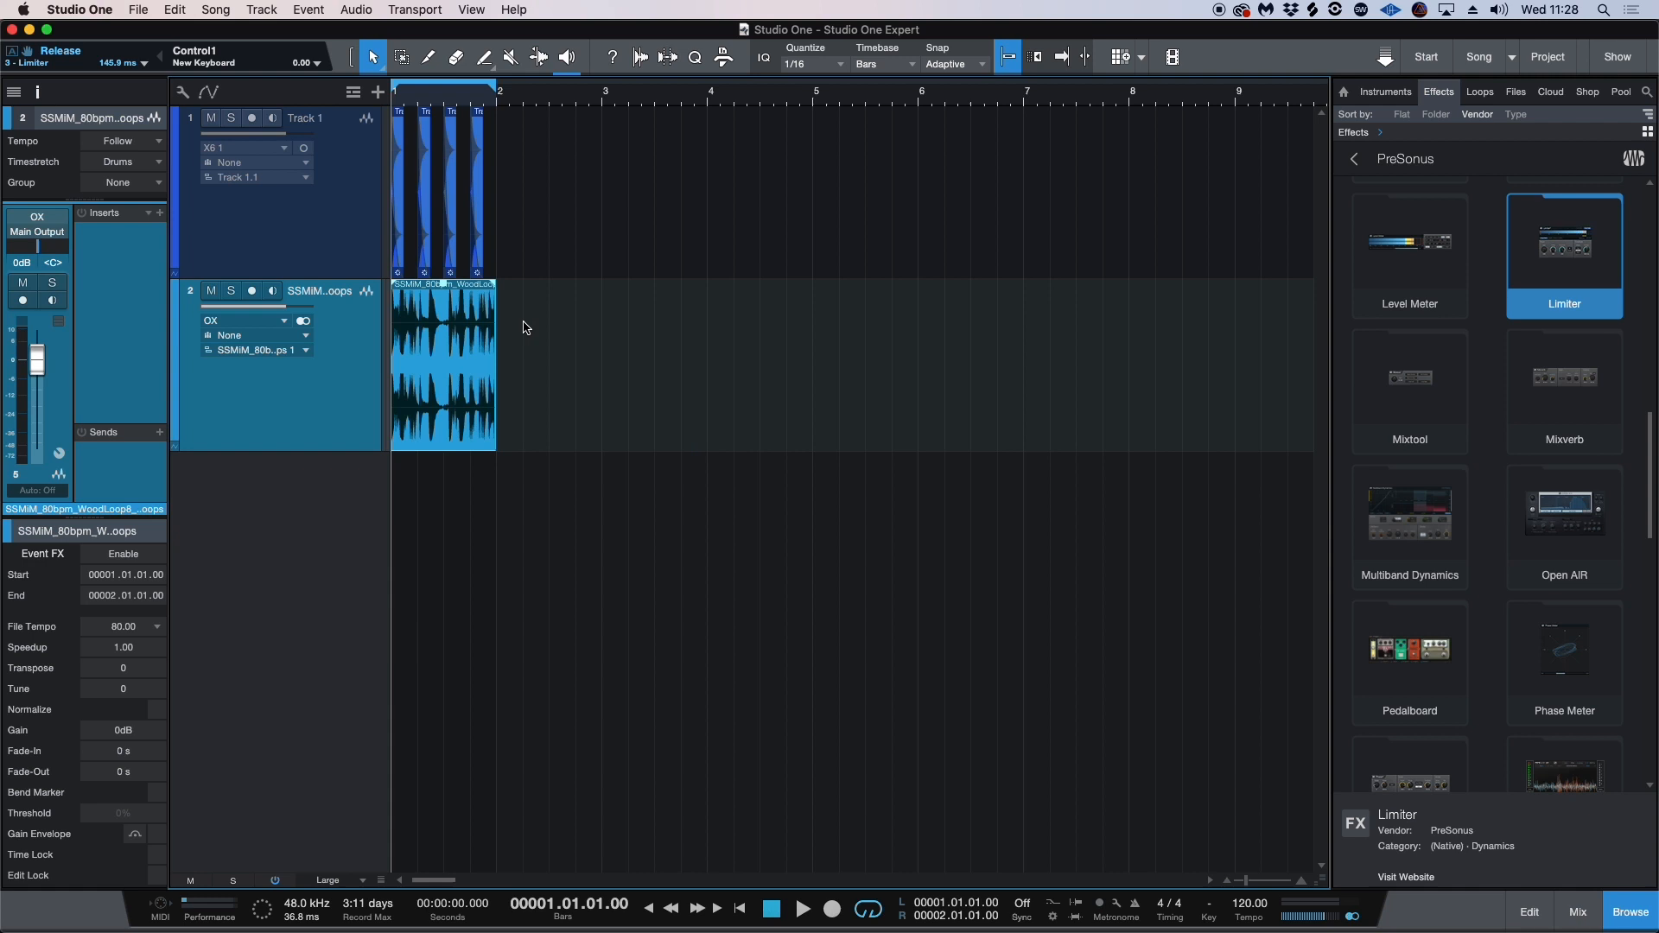
Step: Audition the percussion loop against the kick and lower the loop track's volume to -19.1 dB
{"action": "key", "text": "z"}
{"action": "key", "text": "w"}
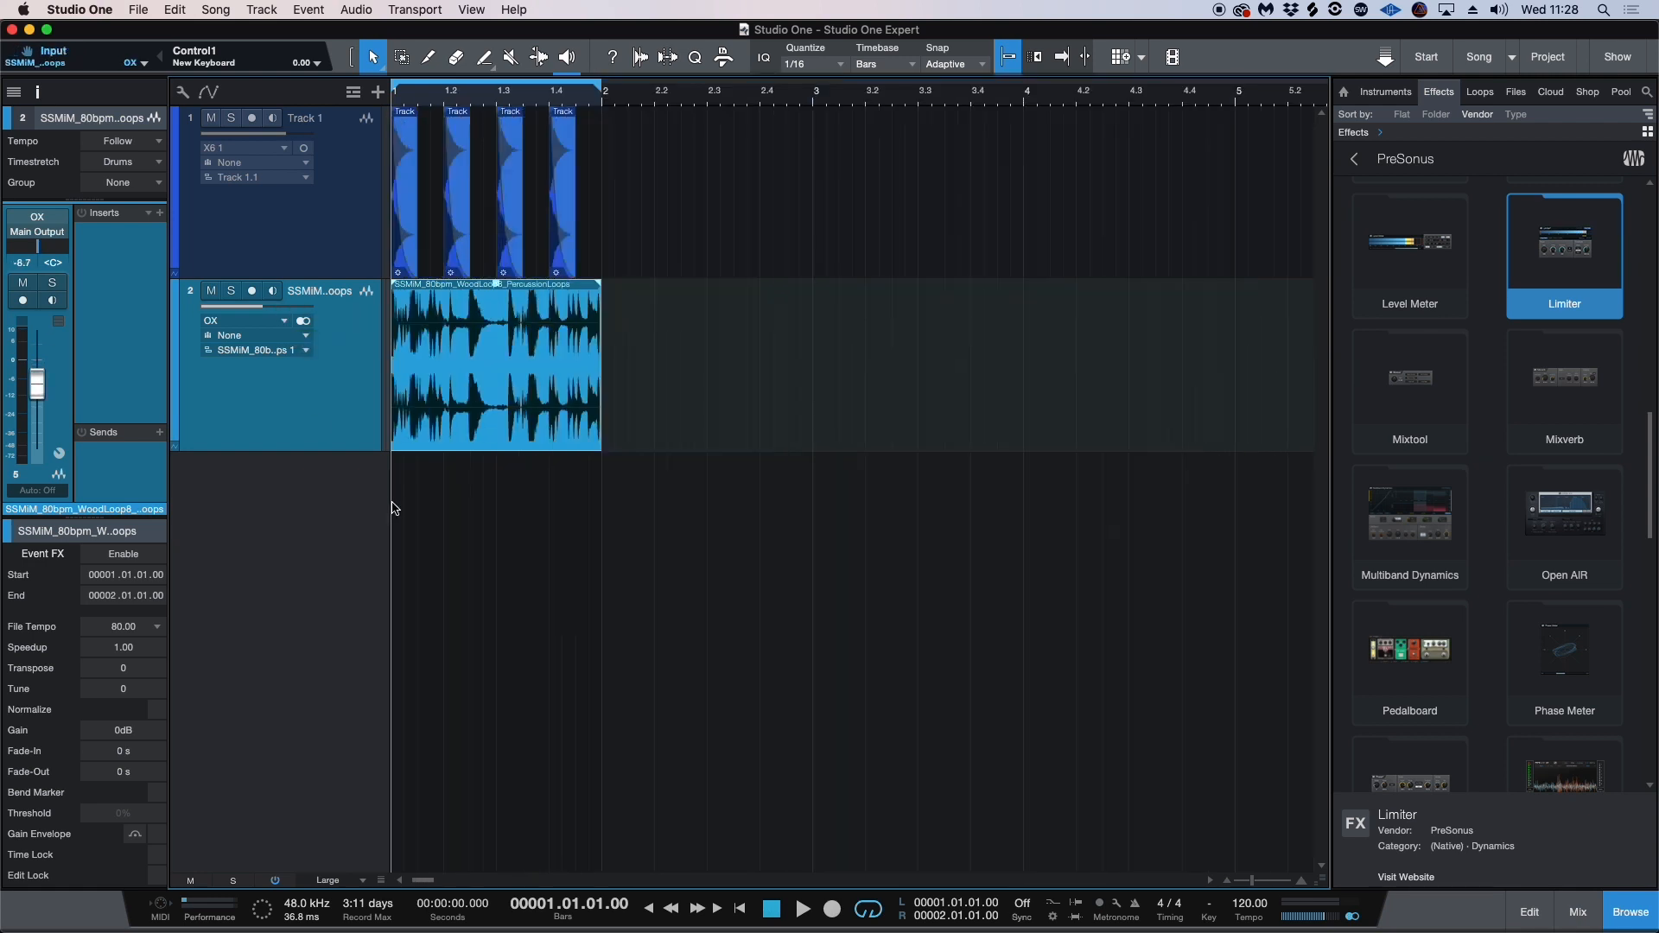
{"action": "key", "text": "space"}
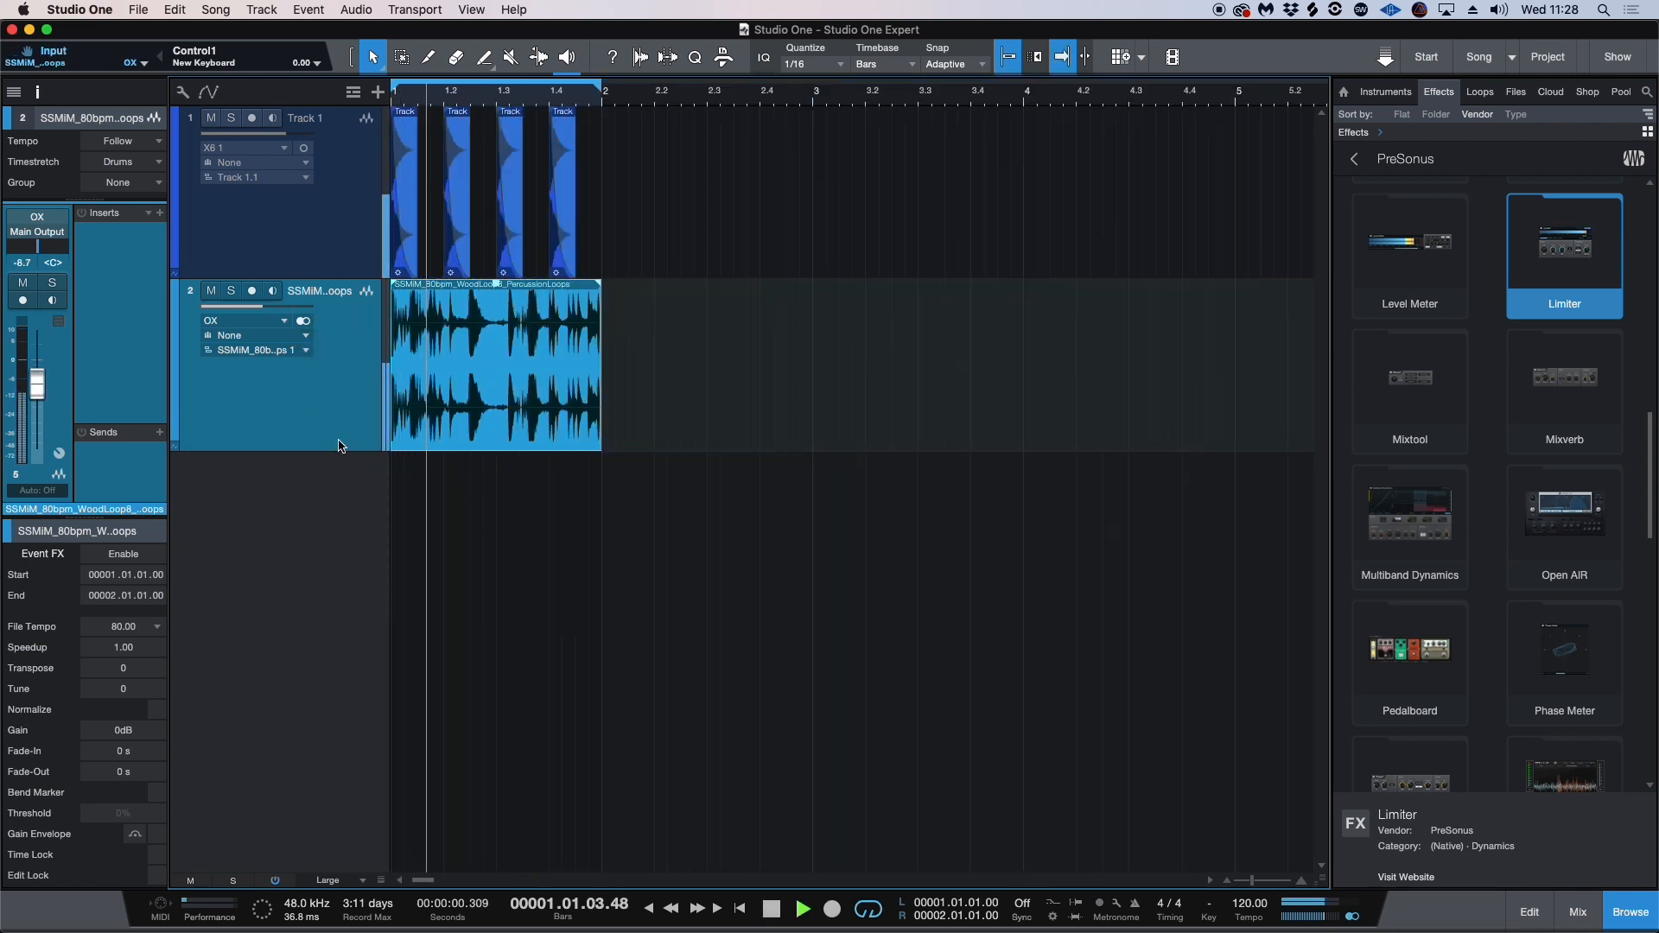
{"action": "left_click_drag", "start_coordinate": [262, 306], "coordinate": [262, 313]}
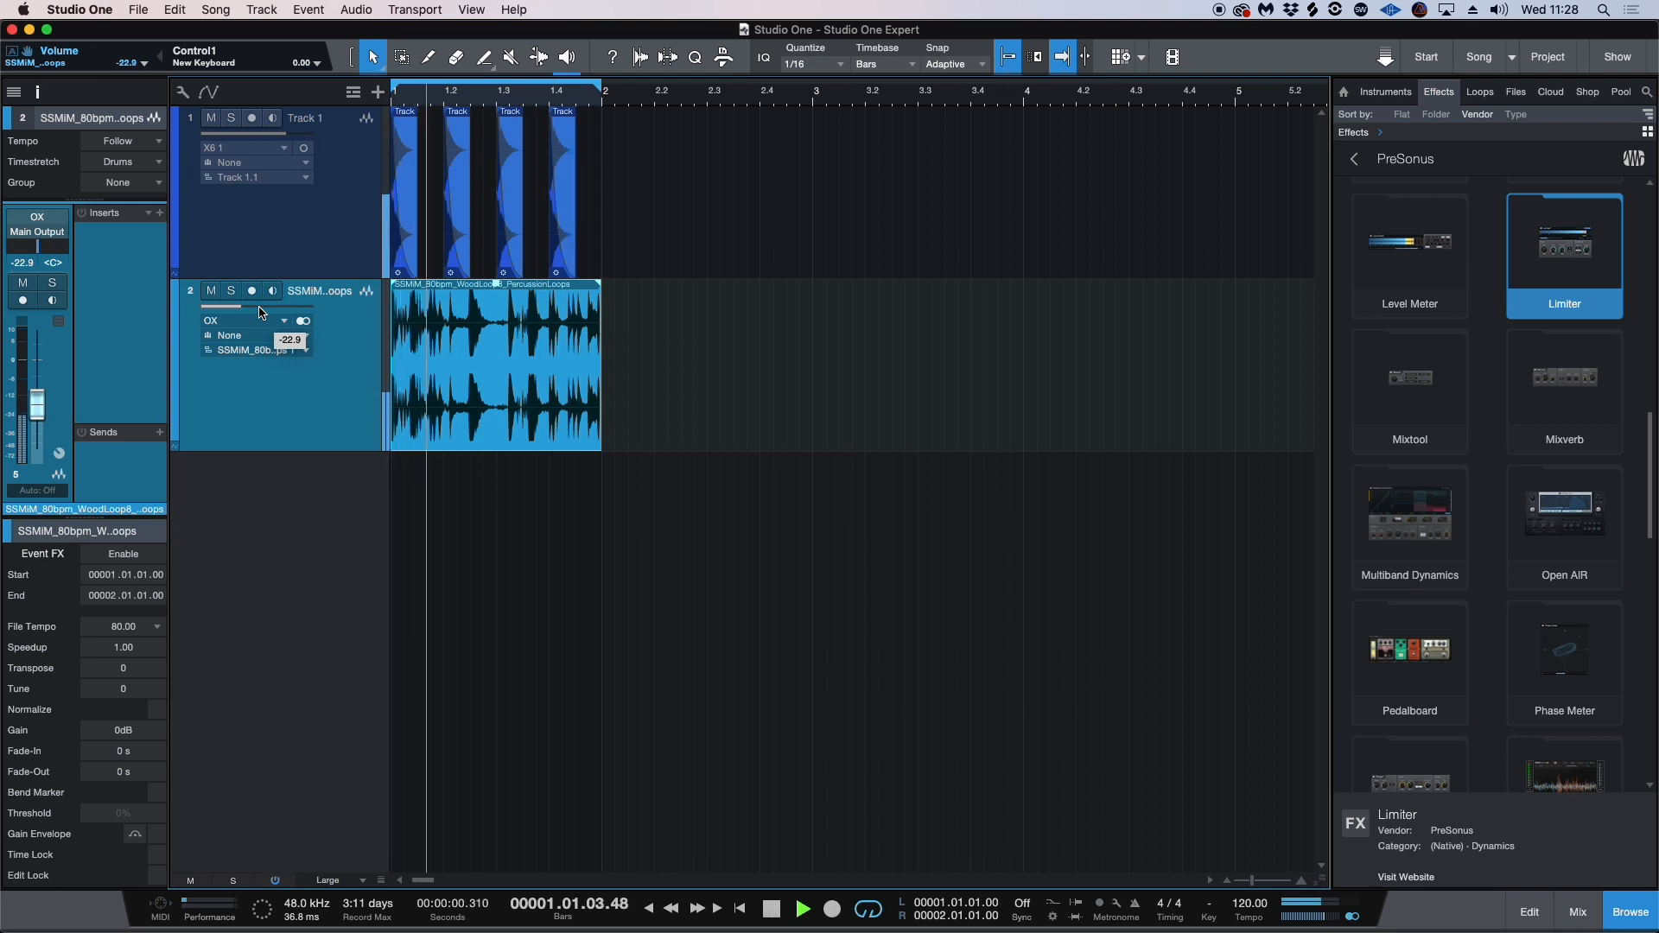
{"action": "key", "text": "space"}
{"action": "left_click_drag", "start_coordinate": [262, 313], "coordinate": [259, 308]}
{"action": "key", "text": "e"}
{"action": "key", "text": "e"}
{"action": "key", "text": "e"}
{"action": "key", "text": "w"}
{"action": "key", "text": "w"}
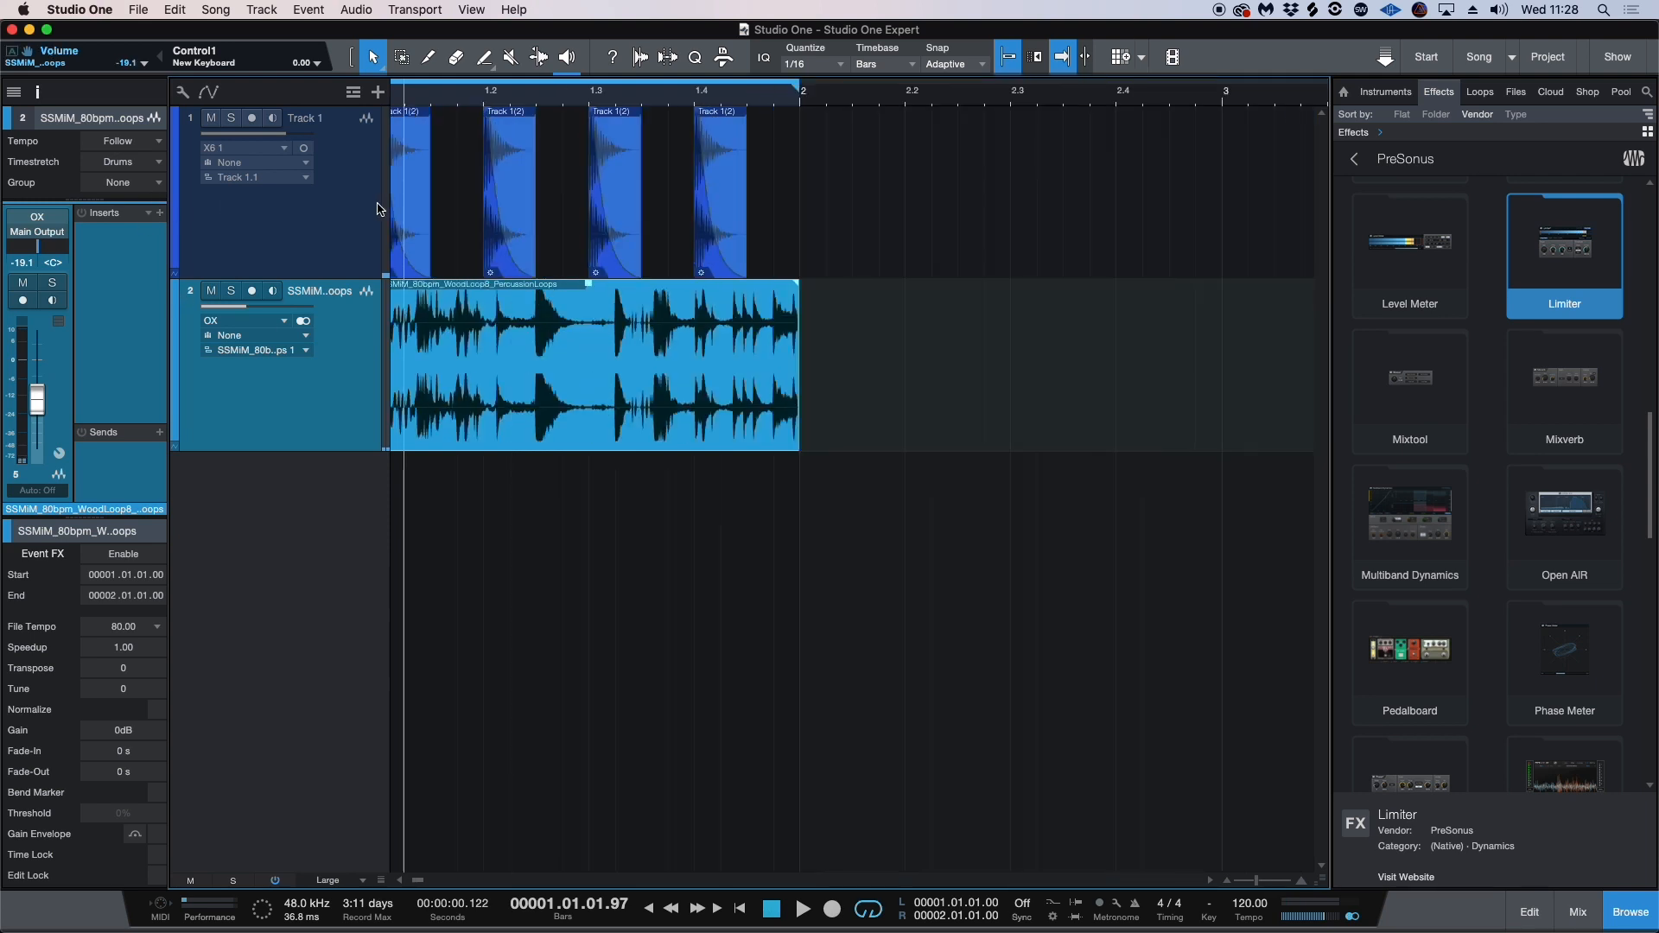
Step: Insert the PreSonus Expander on the percussion loop track and move its window clear of the loop's waveform
{"action": "left_click", "coordinate": [1597, 399]}
{"action": "key", "text": "e"}
{"action": "left_click_drag", "start_coordinate": [1404, 252], "coordinate": [105, 265]}
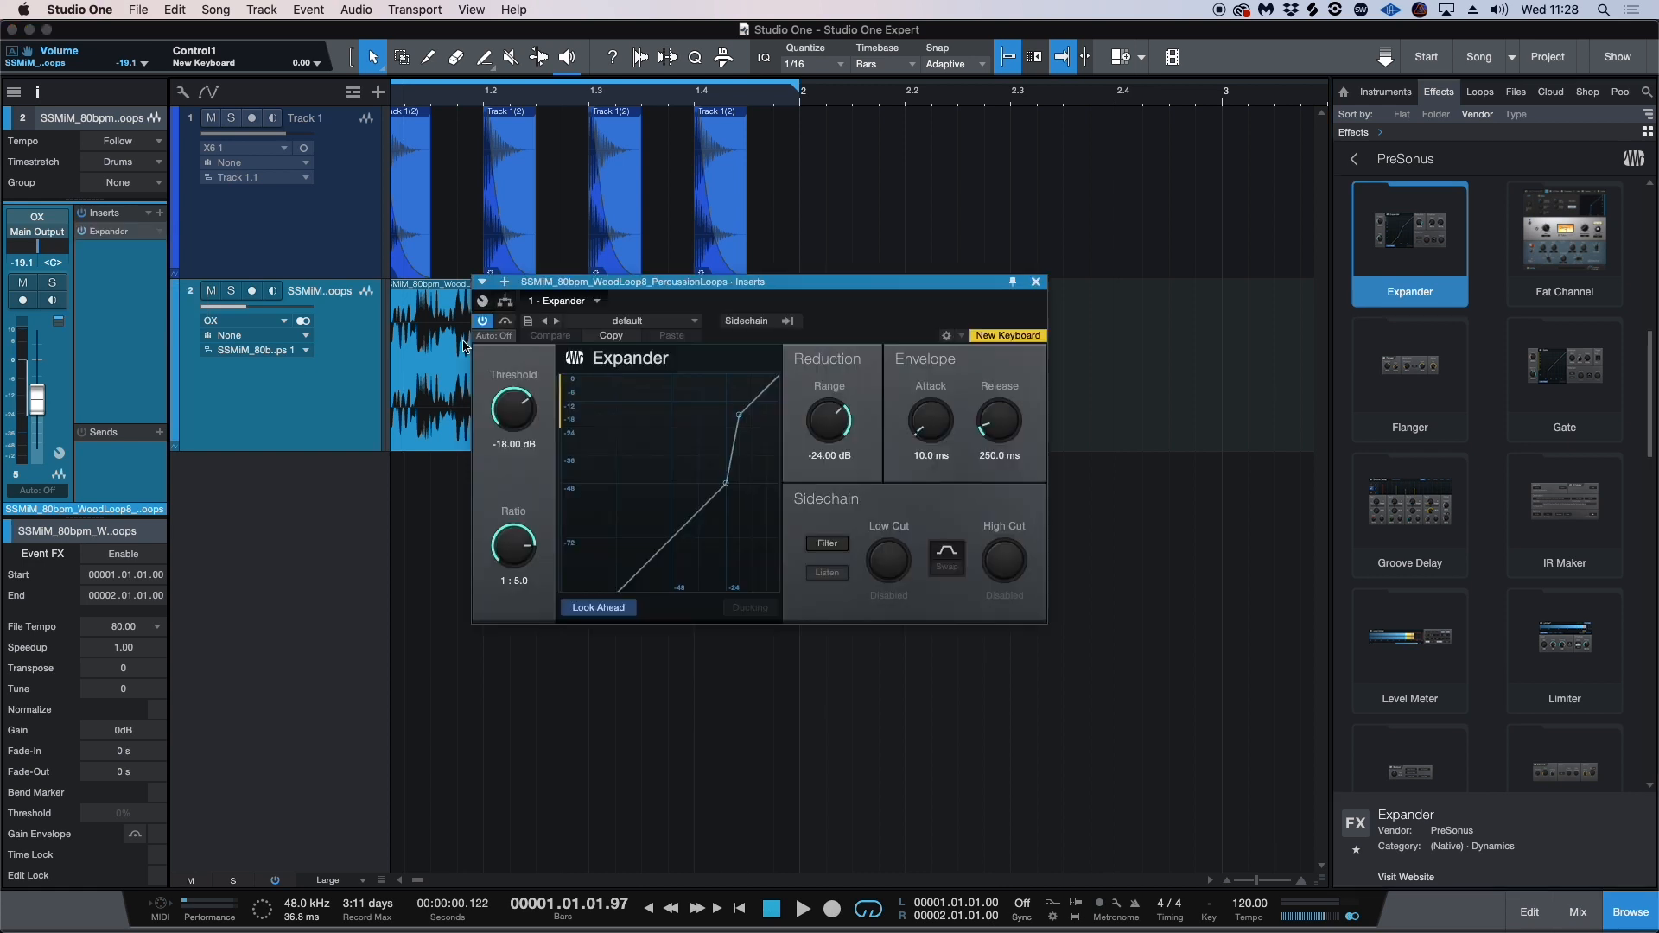
{"action": "left_click_drag", "start_coordinate": [784, 285], "coordinate": [731, 433]}
{"action": "left_click_drag", "start_coordinate": [935, 431], "coordinate": [940, 467]}
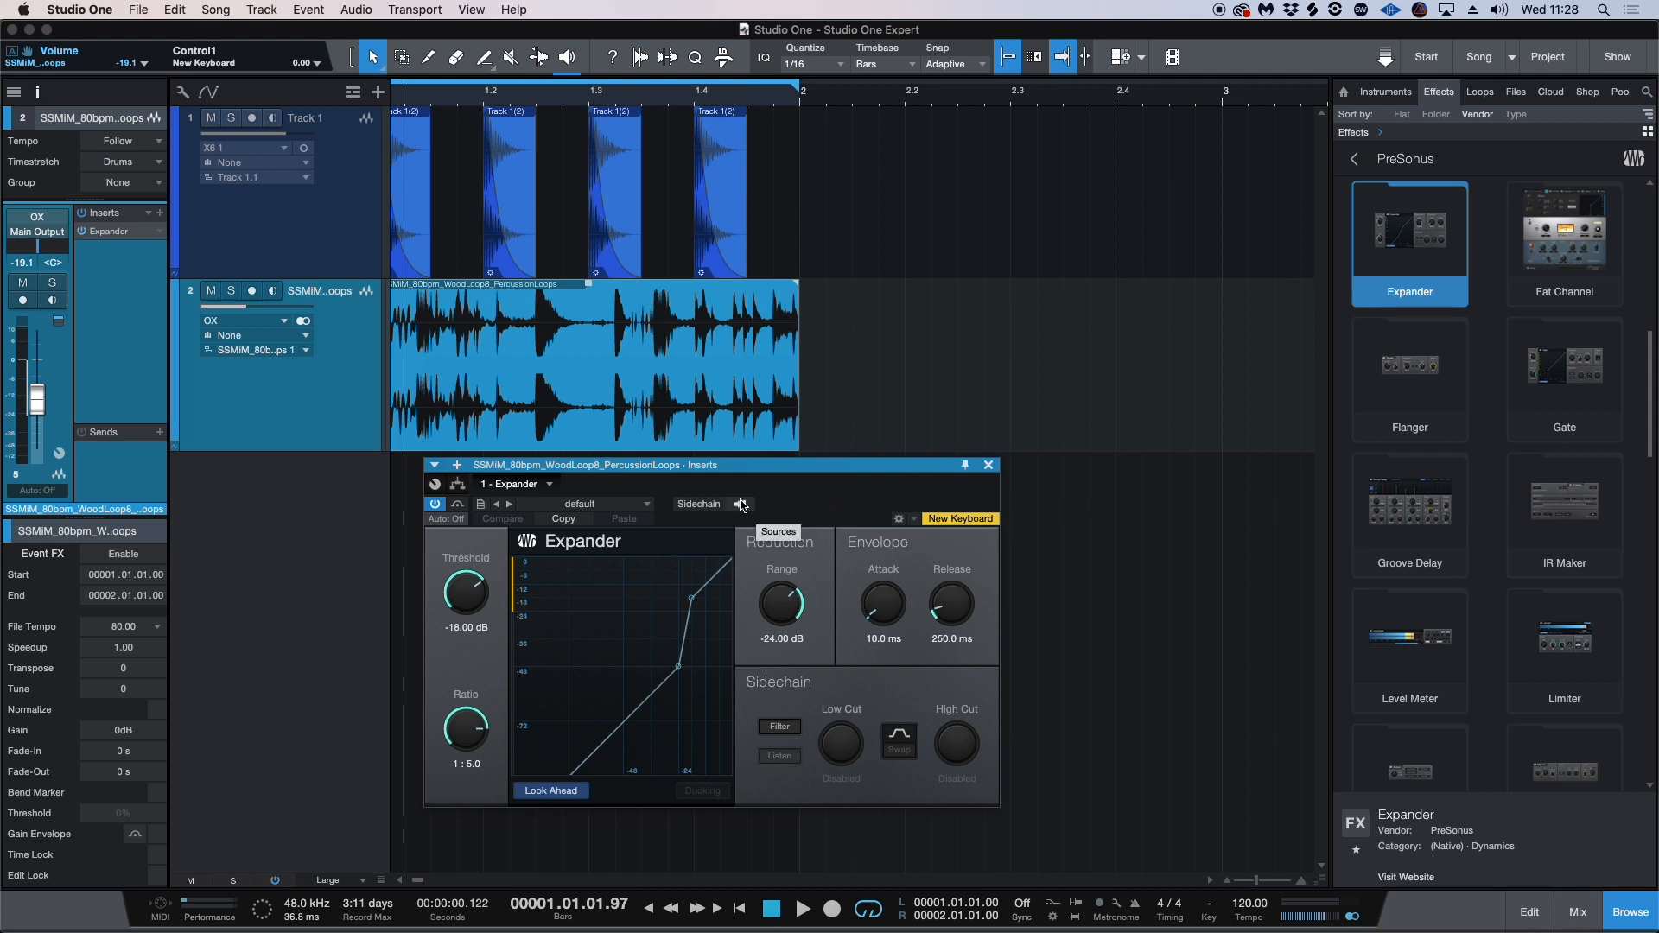
Step: Rename Track 1, which holds the four repeated drum hits, as Kick
{"action": "left_click", "coordinate": [616, 251]}
{"action": "double_click", "coordinate": [315, 117]}
{"action": "type", "text": "kick"}
{"action": "key", "text": "Return"}
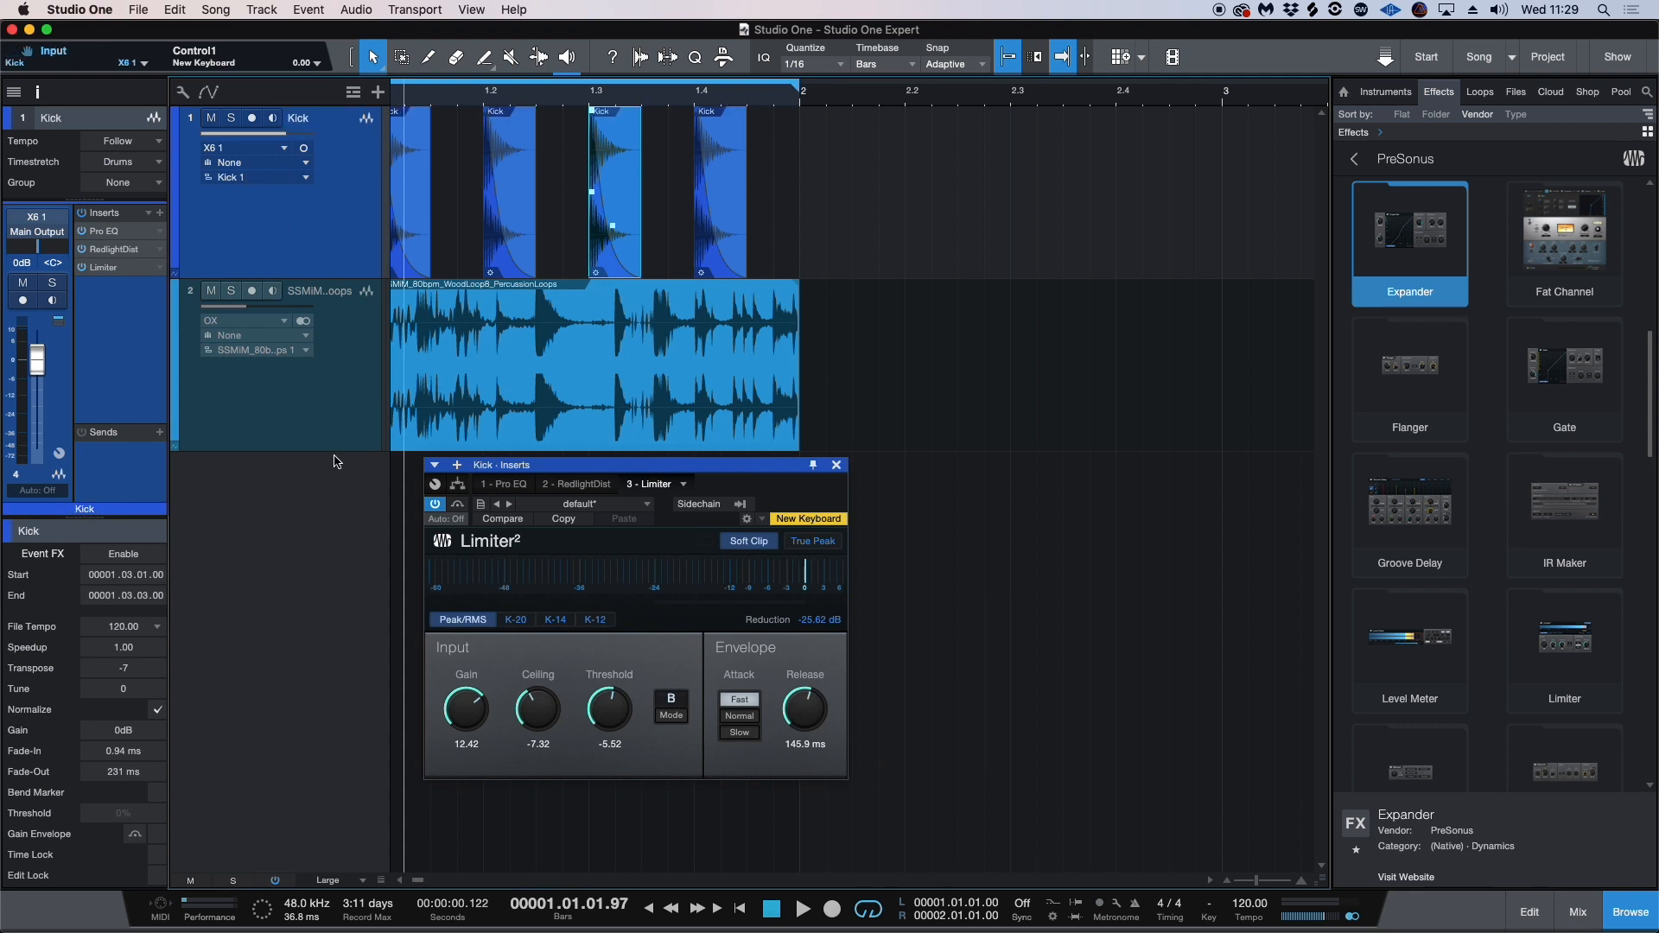
Step: Set the Kick track as the sidechain source for the percussion loop's Expander
{"action": "left_click", "coordinate": [701, 446]}
{"action": "left_click", "coordinate": [741, 504]}
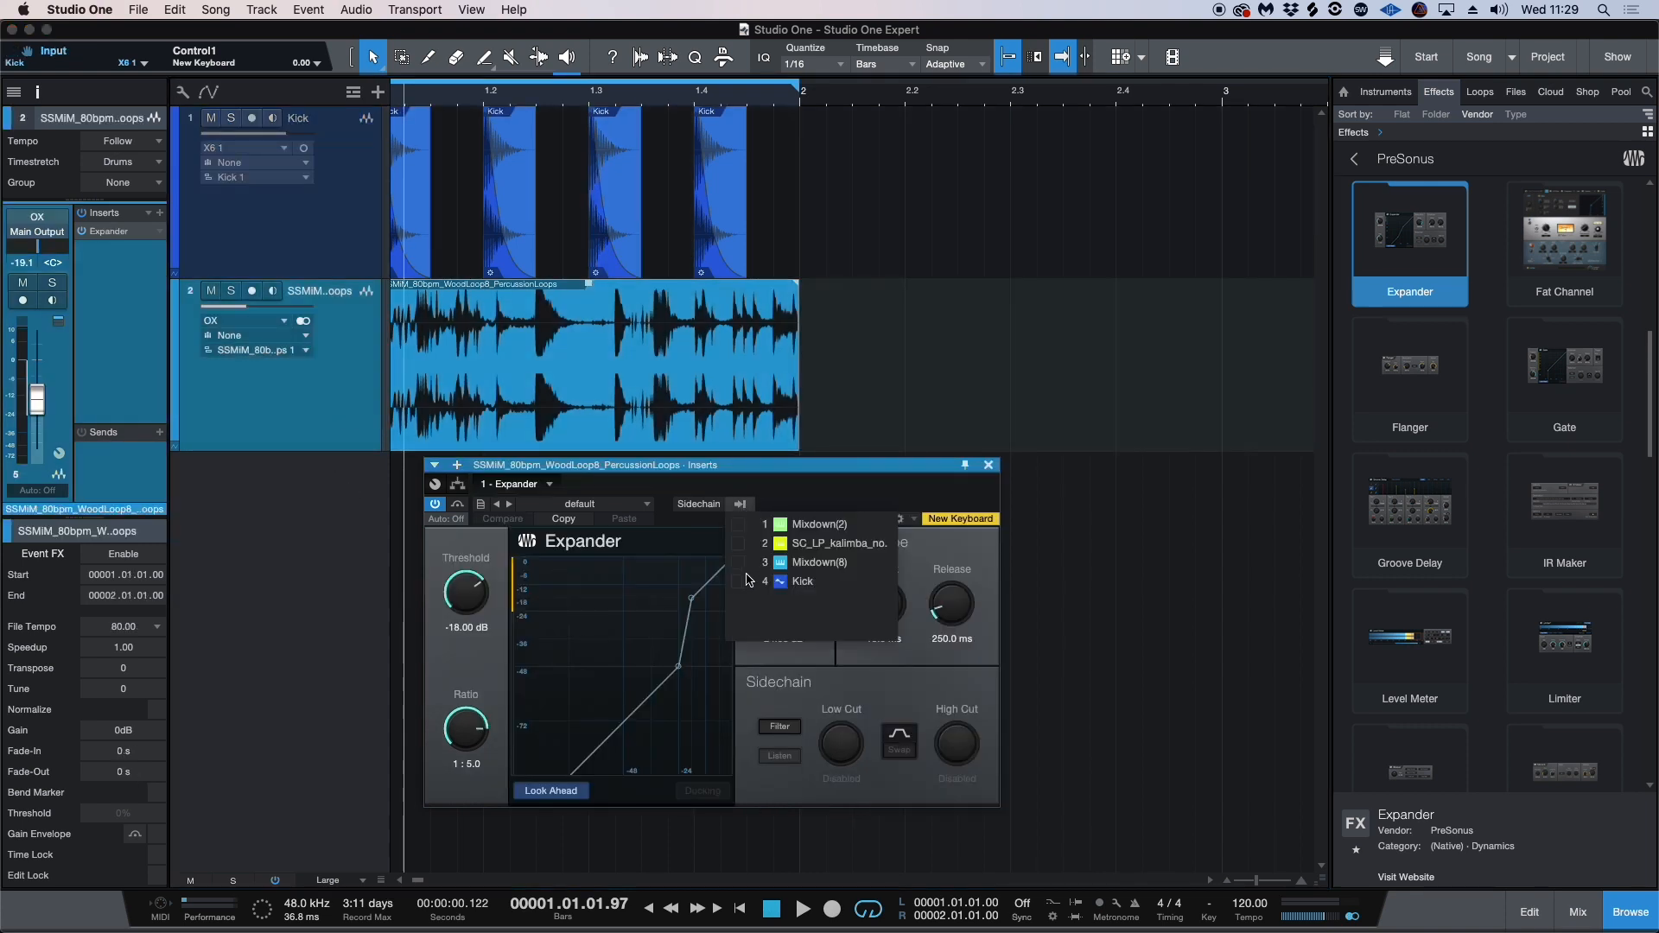
{"action": "left_click", "coordinate": [740, 582]}
{"action": "left_click", "coordinate": [778, 497]}
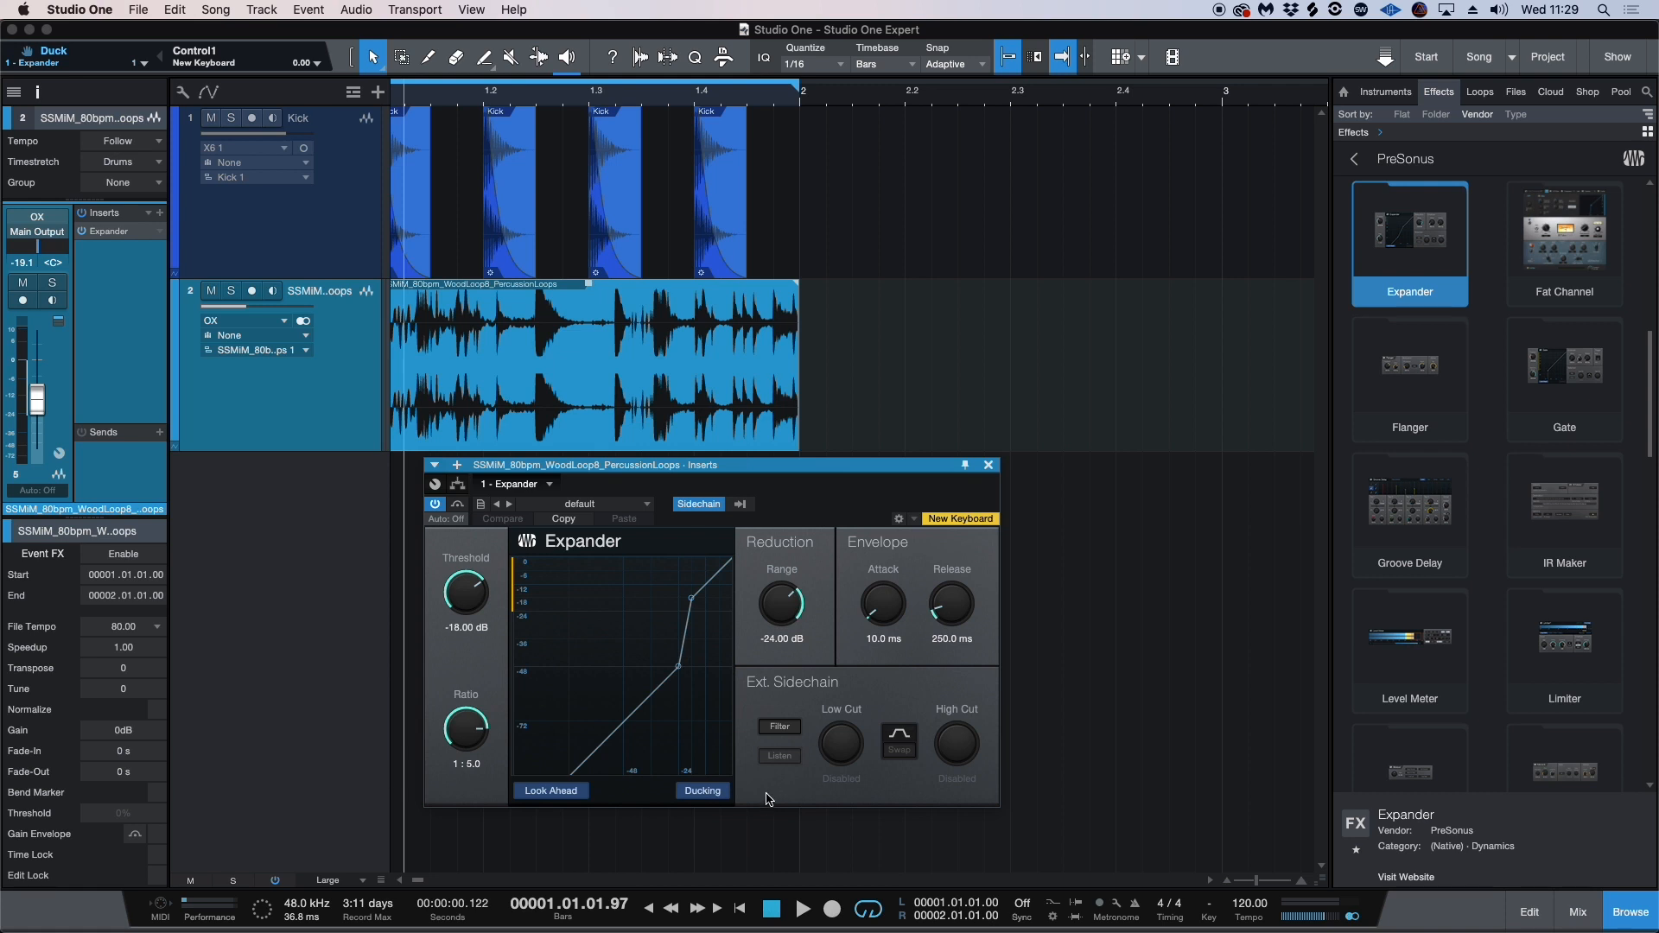
Step: Set the Expander's threshold to -19.80 dB and audition the loop from the song start with Ducking on
{"action": "key", "text": "comma"}
{"action": "key", "text": "e"}
{"action": "key", "text": "w"}
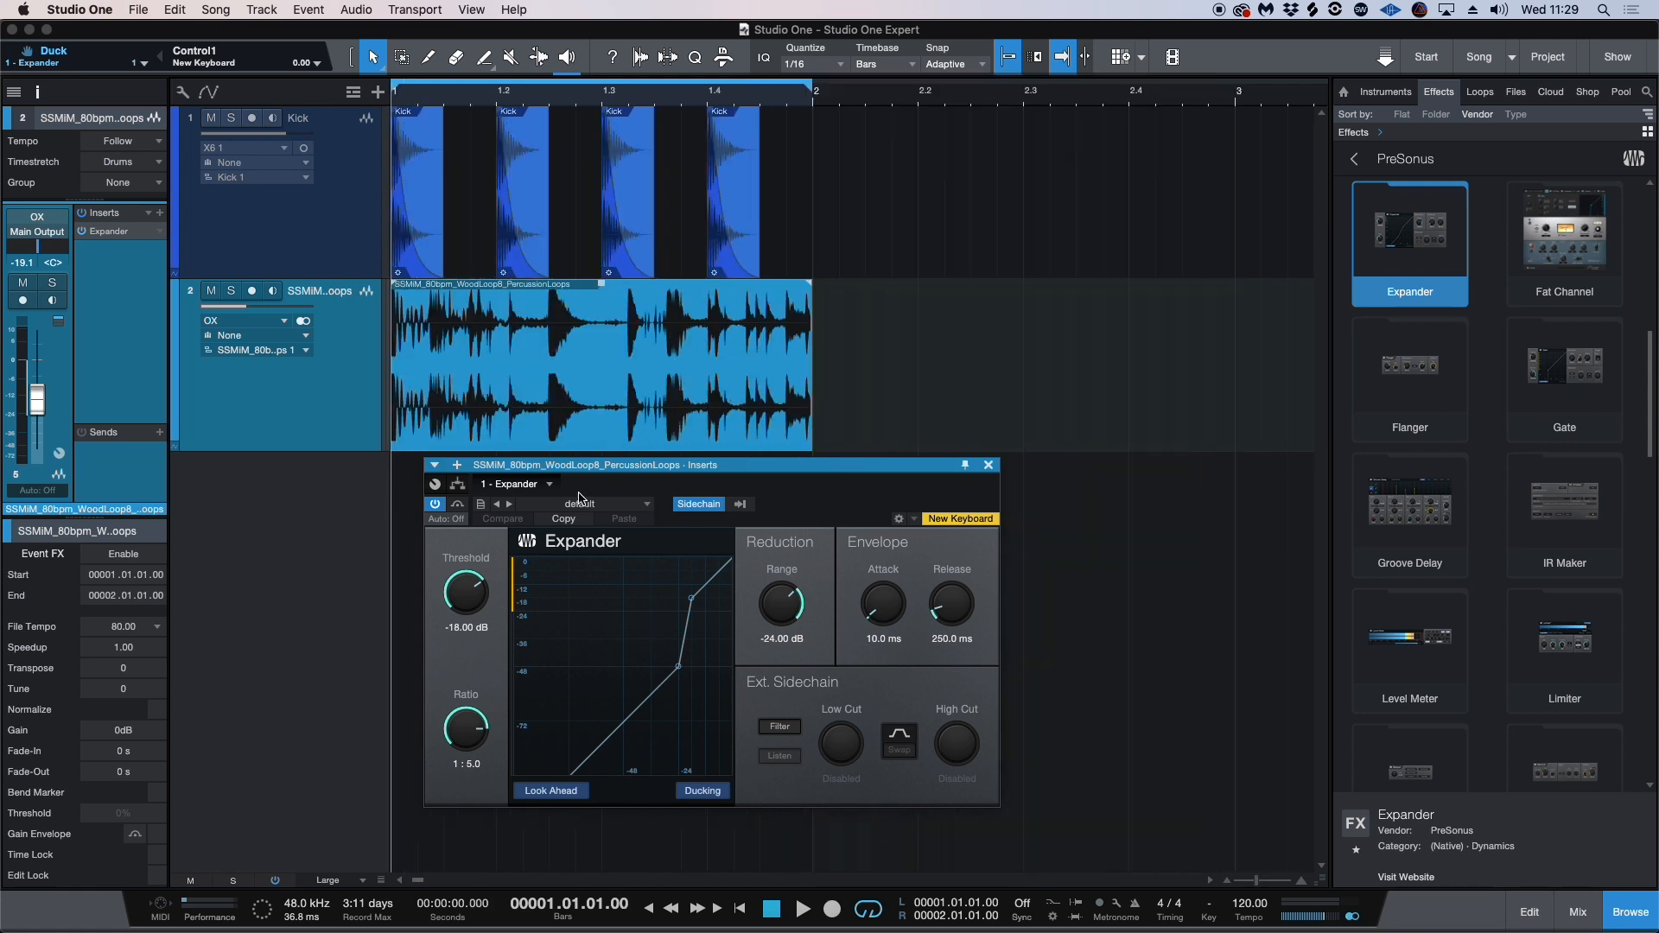
{"action": "scroll", "coordinate": [484, 598], "scroll_direction": "down", "scroll_amount": 3}
{"action": "key", "text": "space"}
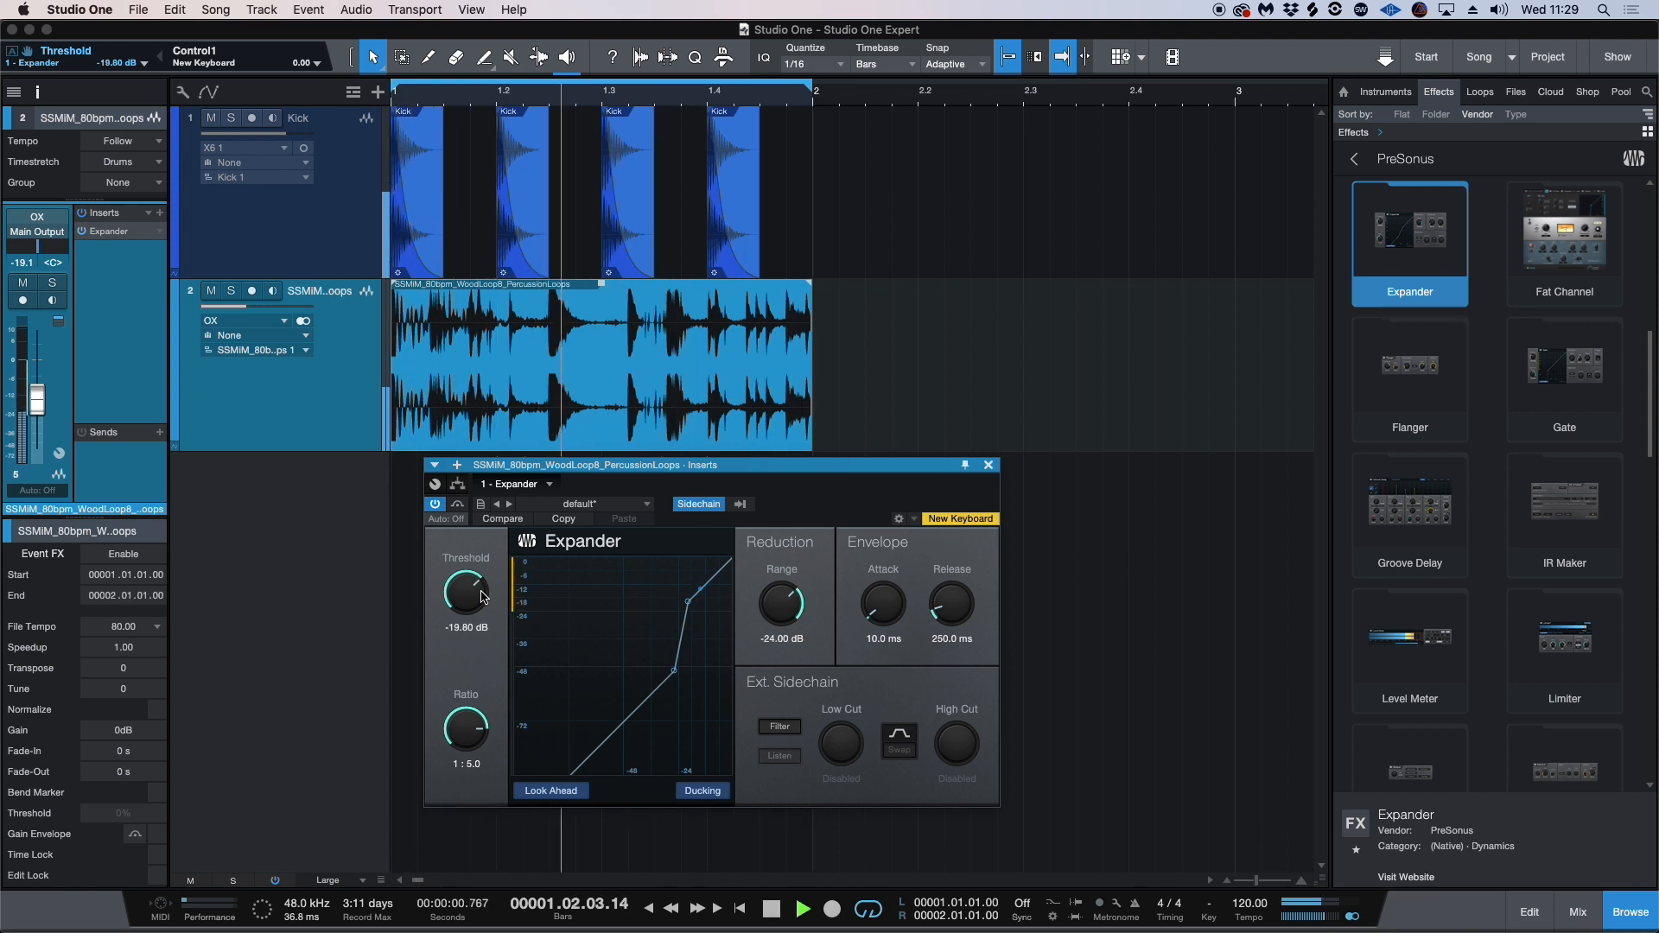
{"action": "key", "text": "space"}
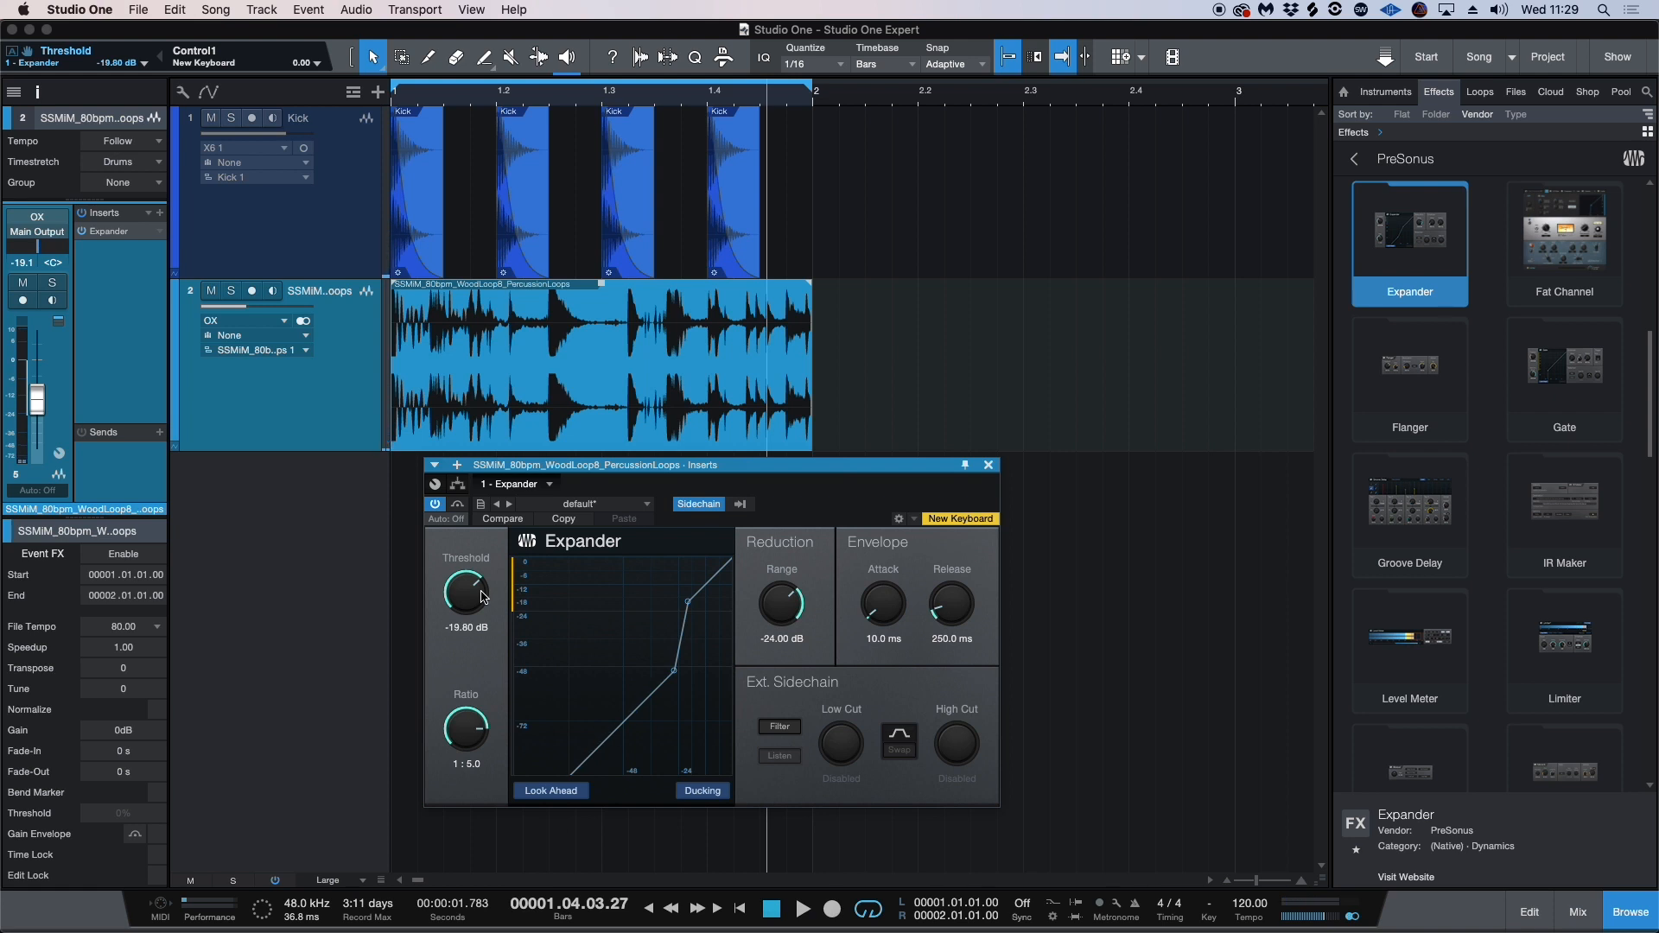
Step: Turn off Ducking in the Expander and audition the loop opening with the kick
{"action": "left_click", "coordinate": [722, 793]}
{"action": "key", "text": "space"}
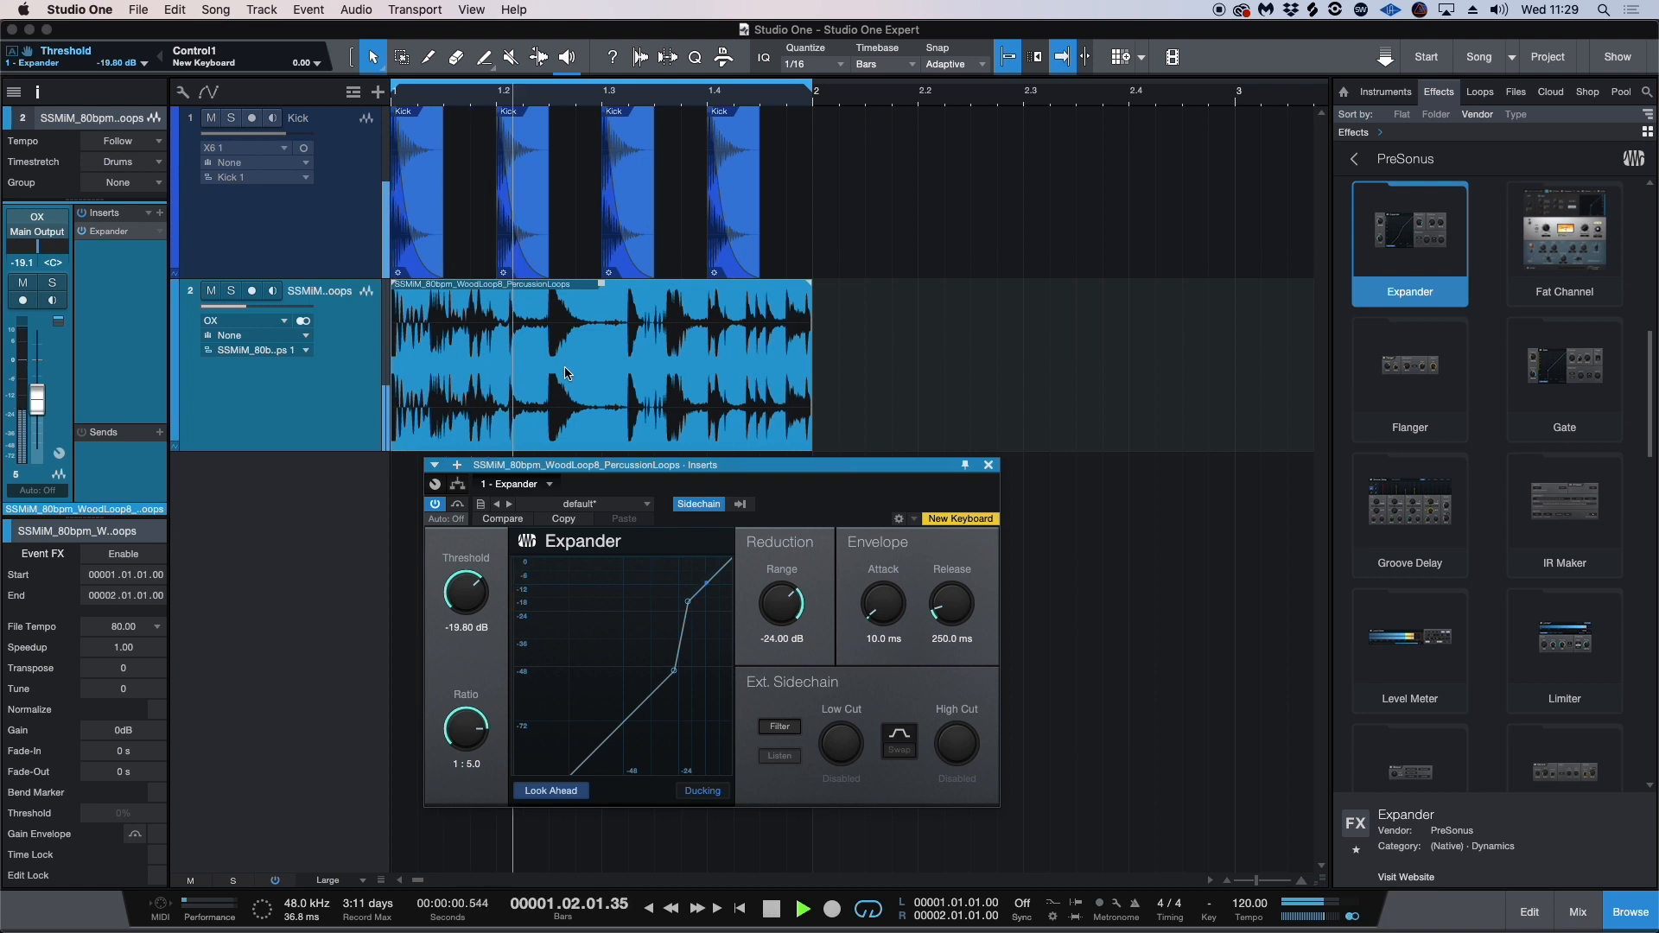
{"action": "key", "text": "space"}
Step: Set the Expander's ratio to 1:20, threshold to -31.50 dB and range to -49.56 dB during playback, and close its window
{"action": "left_click_drag", "start_coordinate": [458, 735], "coordinate": [506, 683]}
{"action": "left_click_drag", "start_coordinate": [466, 616], "coordinate": [469, 638]}
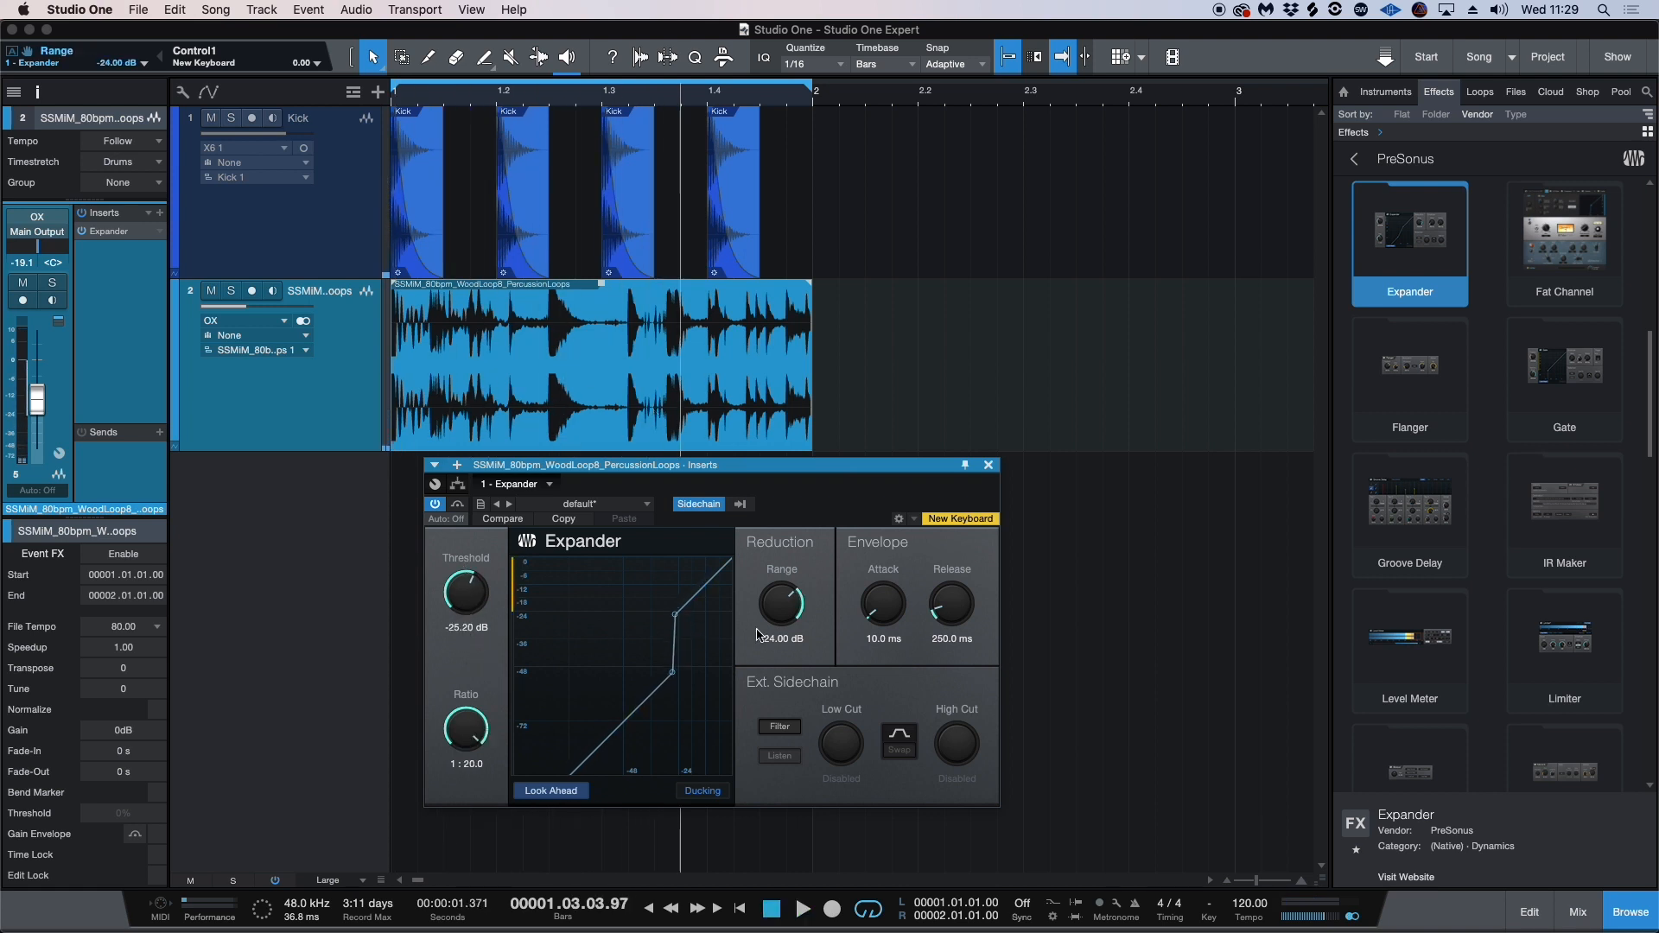
{"action": "key", "text": "space"}
{"action": "left_click_drag", "start_coordinate": [758, 637], "coordinate": [770, 634]}
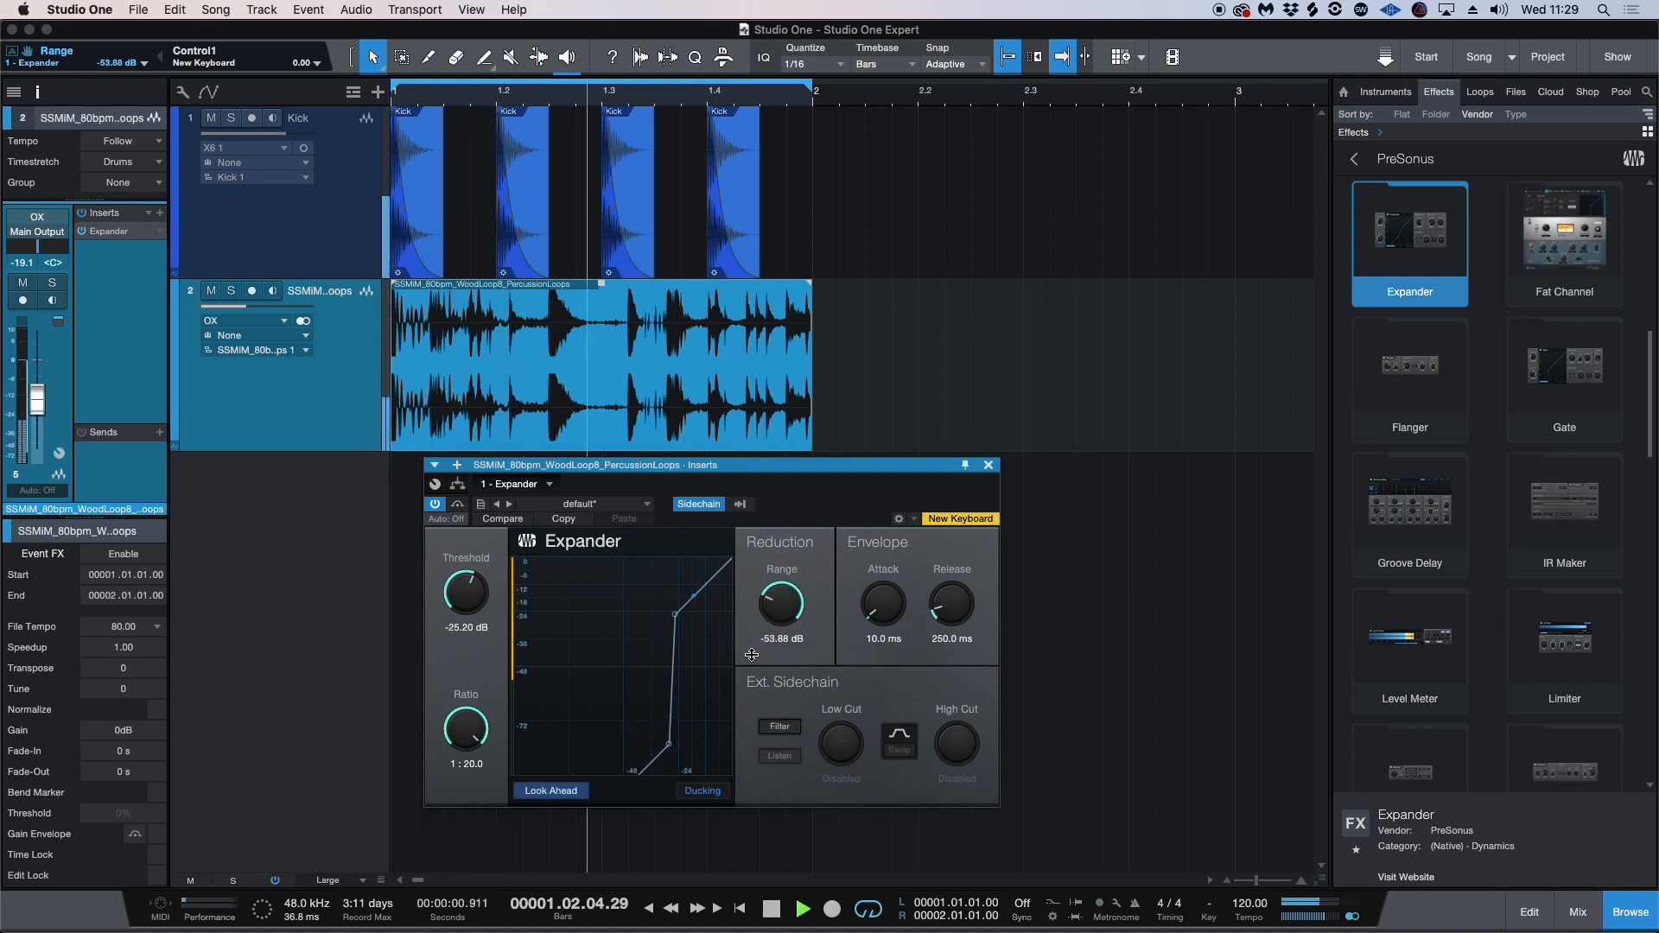
{"action": "left_click_drag", "start_coordinate": [467, 605], "coordinate": [469, 622]}
{"action": "key", "text": "space"}
{"action": "left_click", "coordinate": [989, 465]}
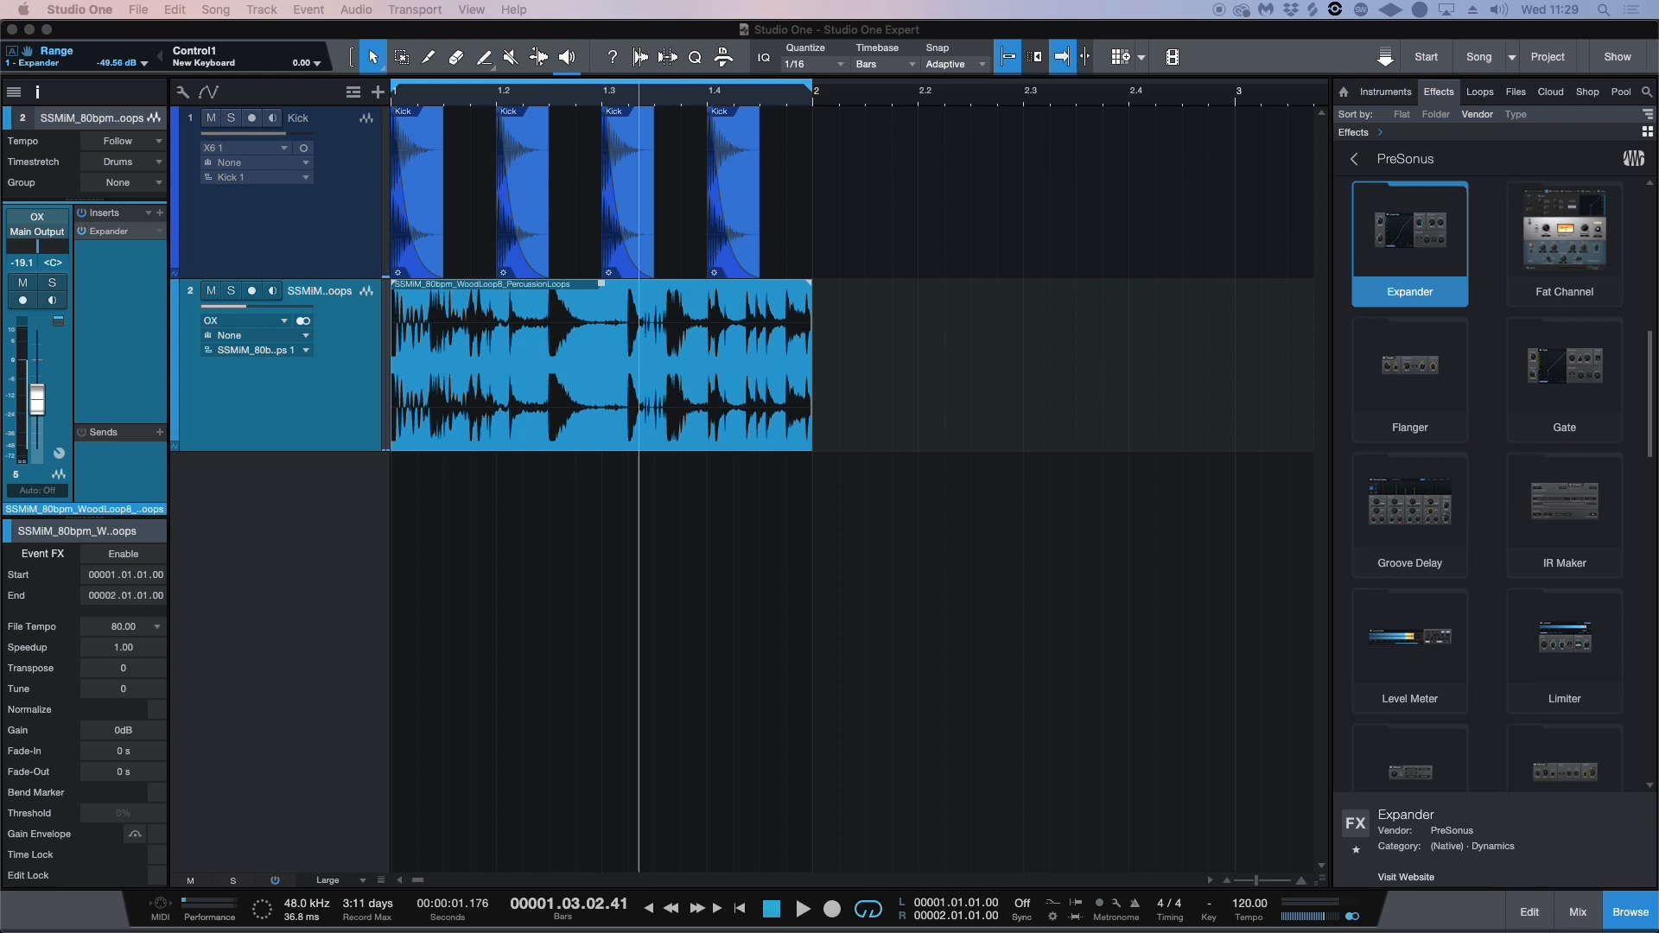
Step: Add the sw2_perc_uppermost sample on a new track with a copy of the loop's Expander, muting the percussion loop track
{"action": "left_click_drag", "start_coordinate": [533, 744], "coordinate": [445, 711]}
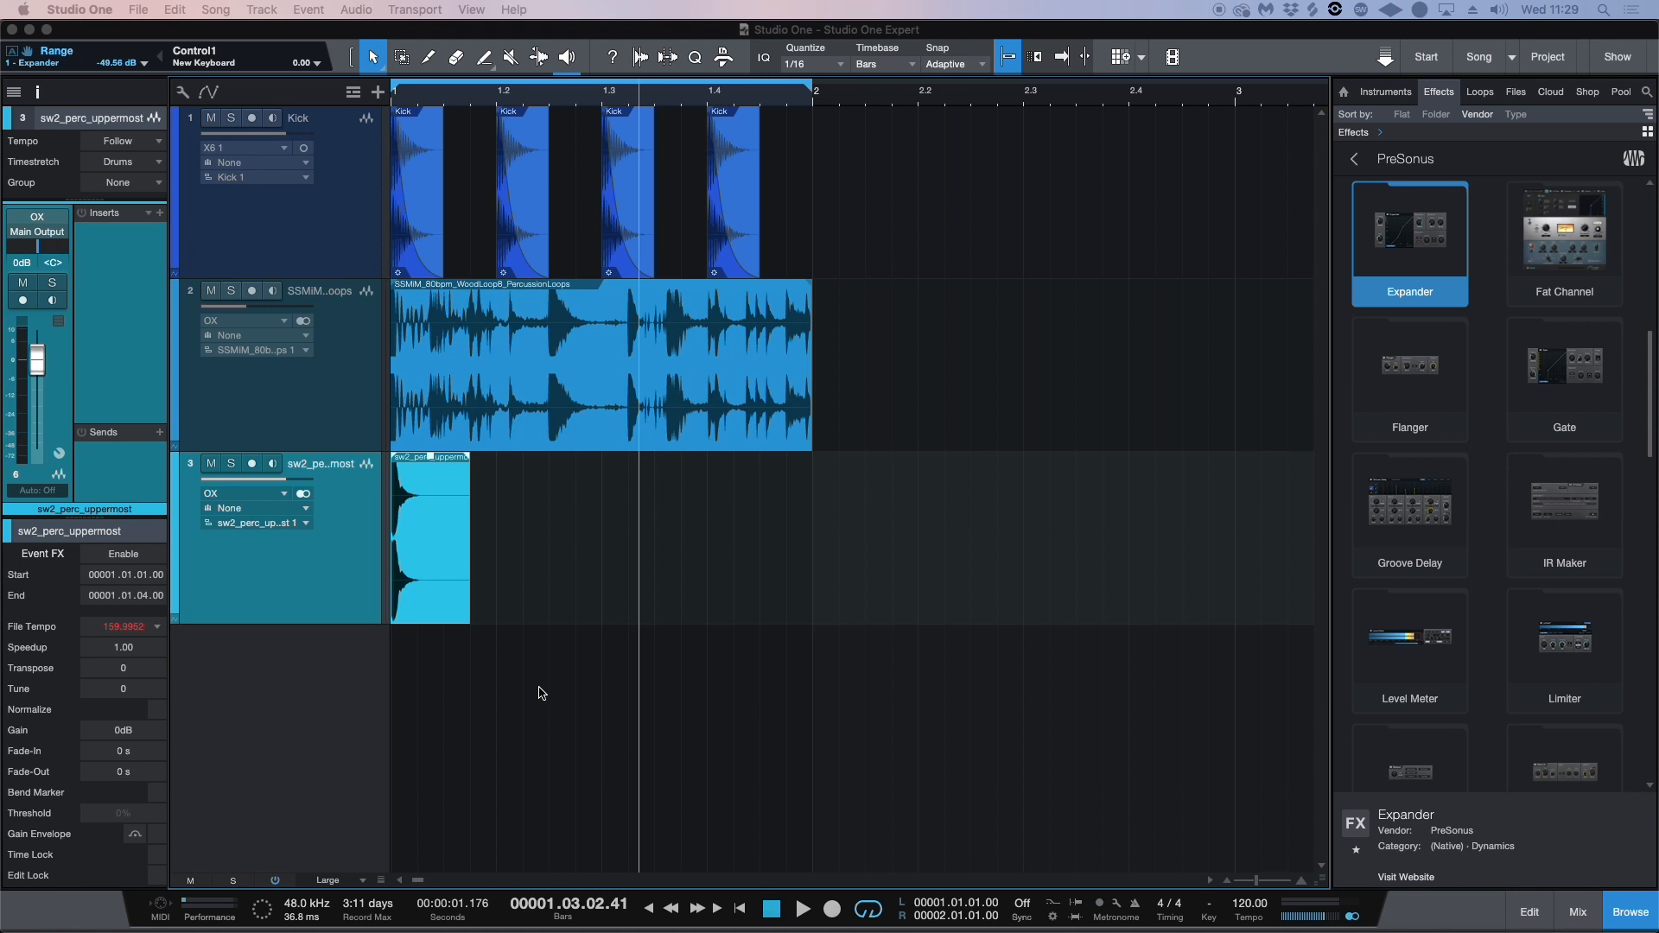
{"action": "left_click", "coordinate": [332, 406]}
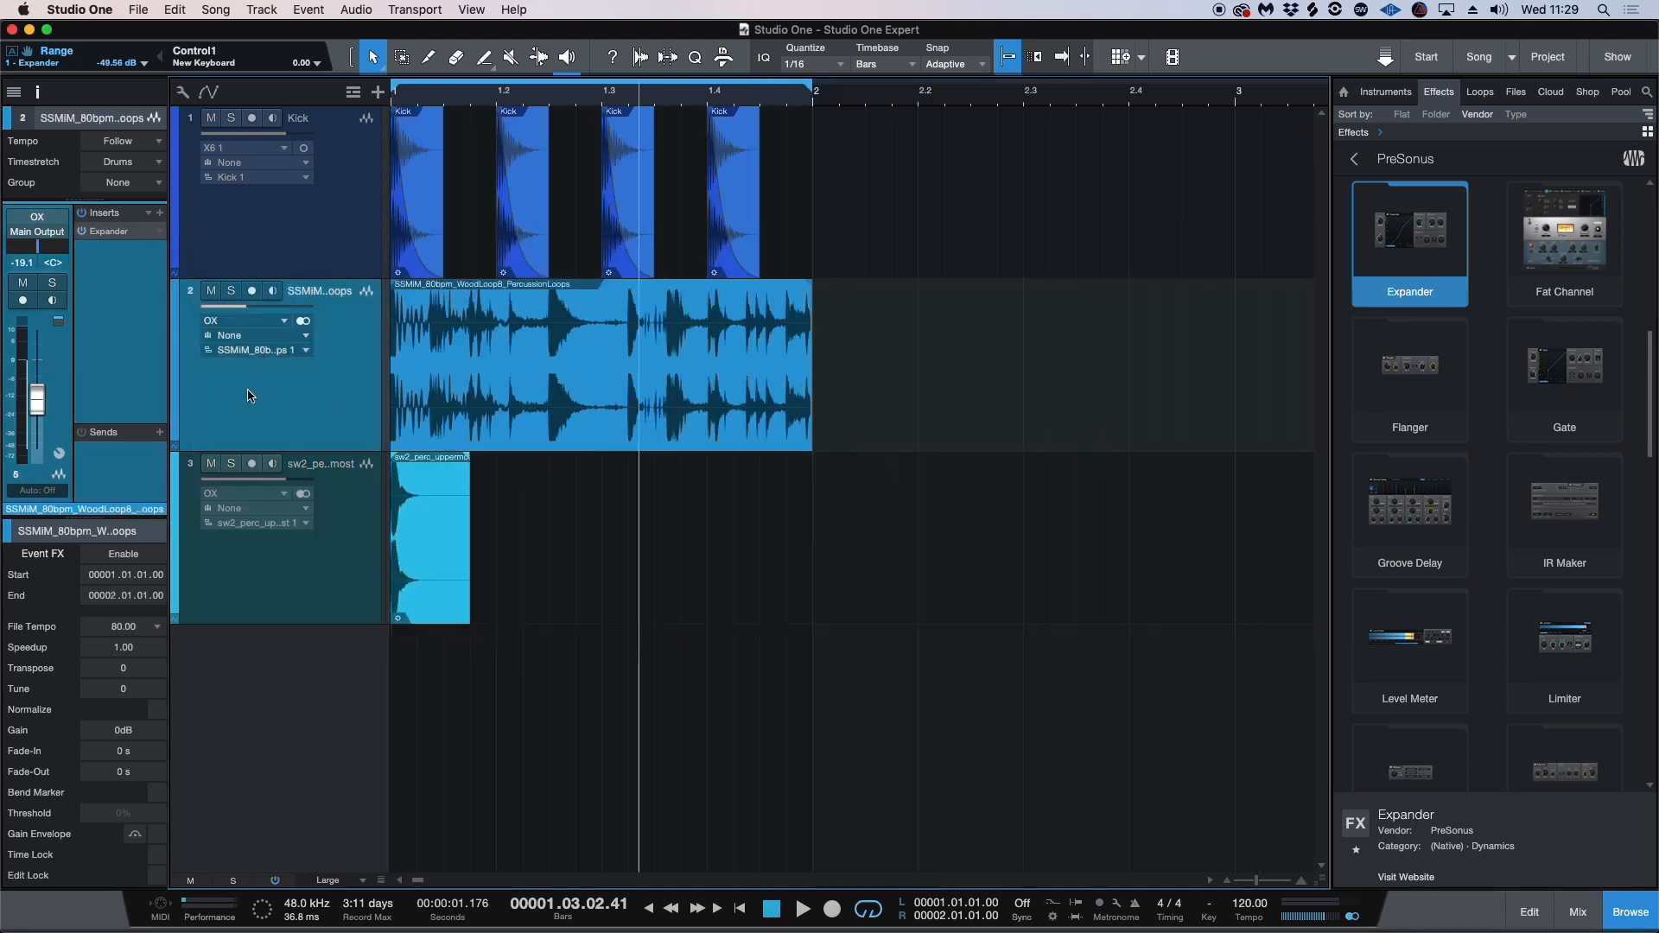
{"action": "left_click", "coordinate": [211, 290]}
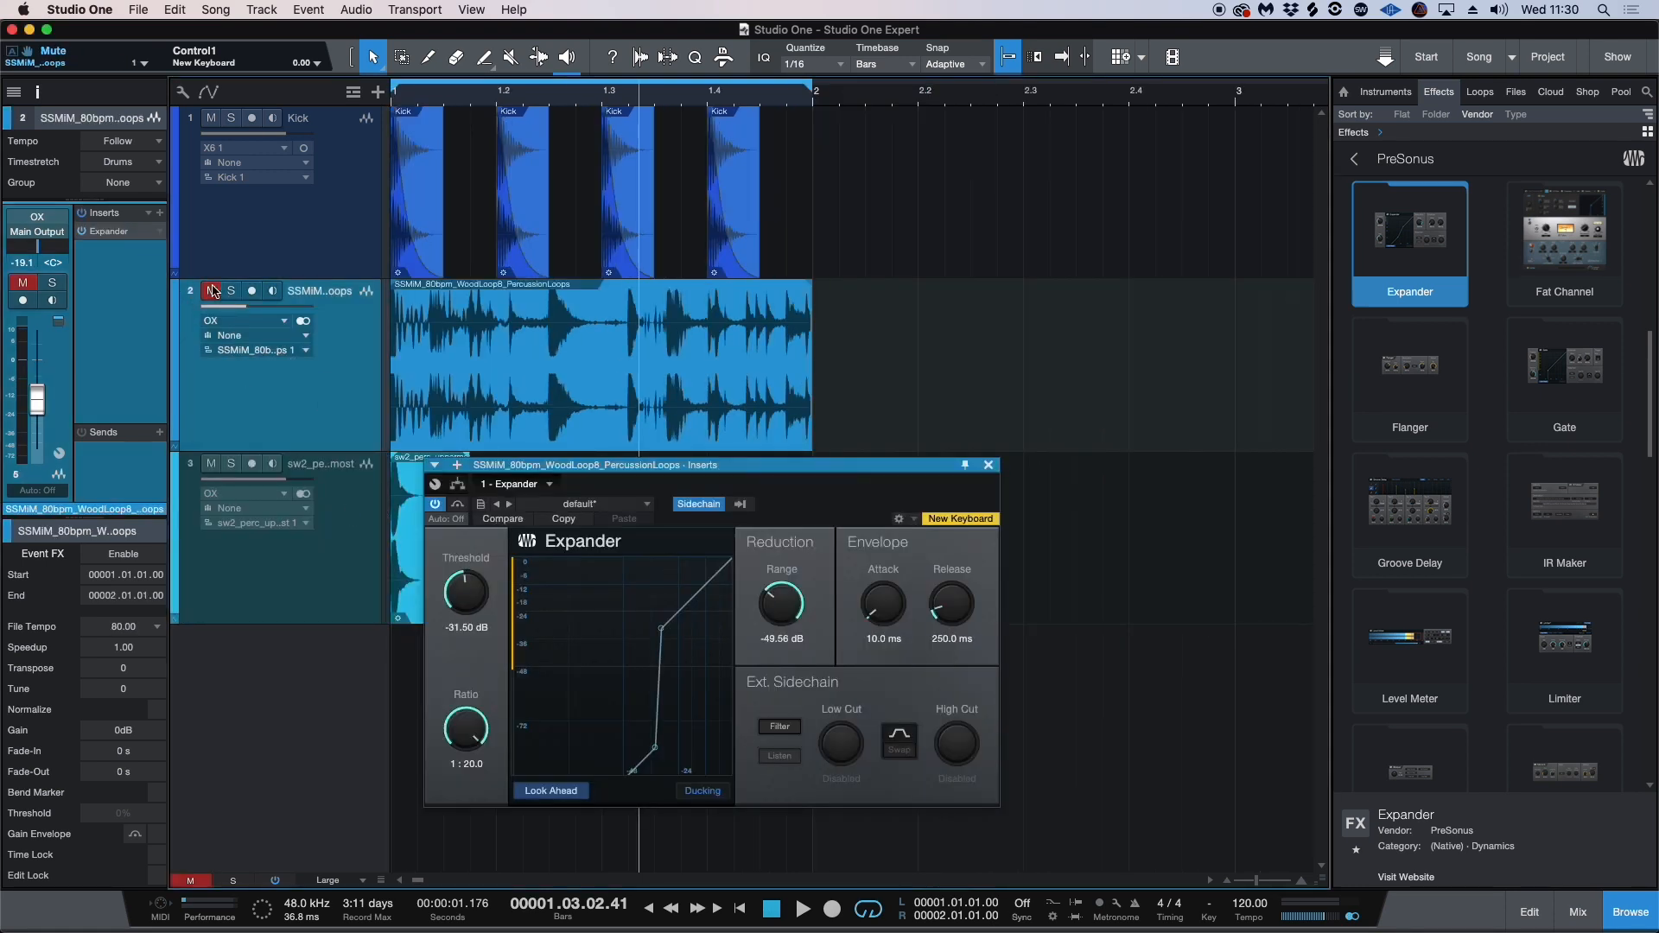
{"action": "left_click", "coordinate": [381, 516]}
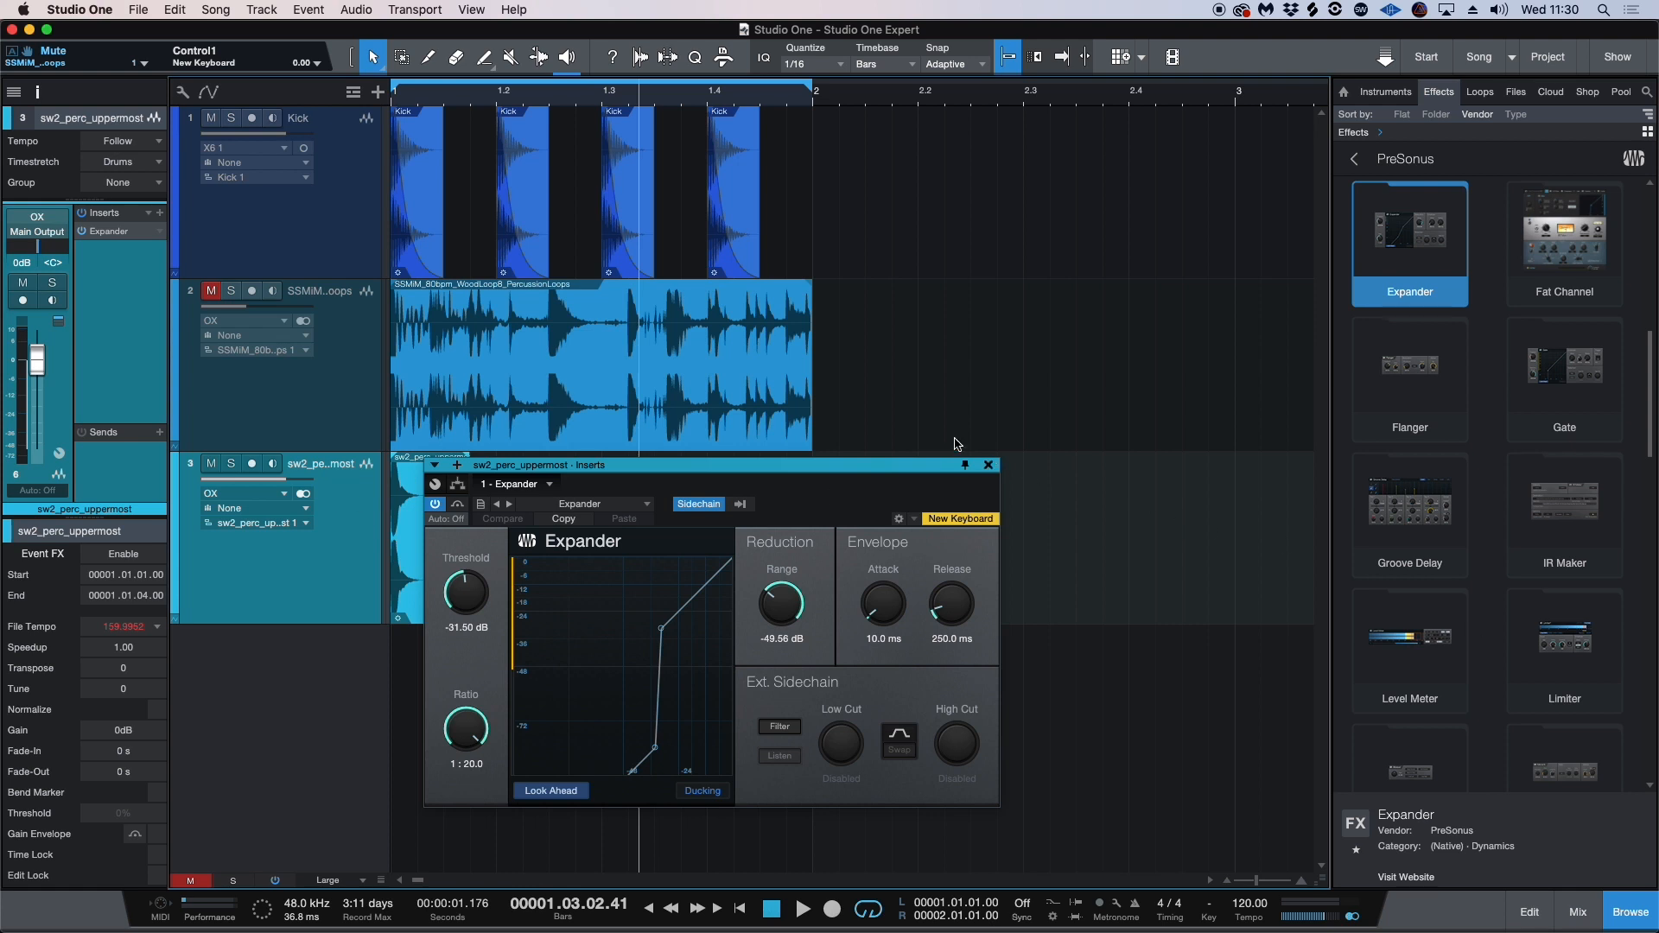
{"action": "left_click", "coordinate": [989, 465]}
Step: Duplicate the sw2_perc_uppermost hit three times so it falls on every beat of bar 1, and audition it
{"action": "key", "text": "d"}
{"action": "key", "text": "d"}
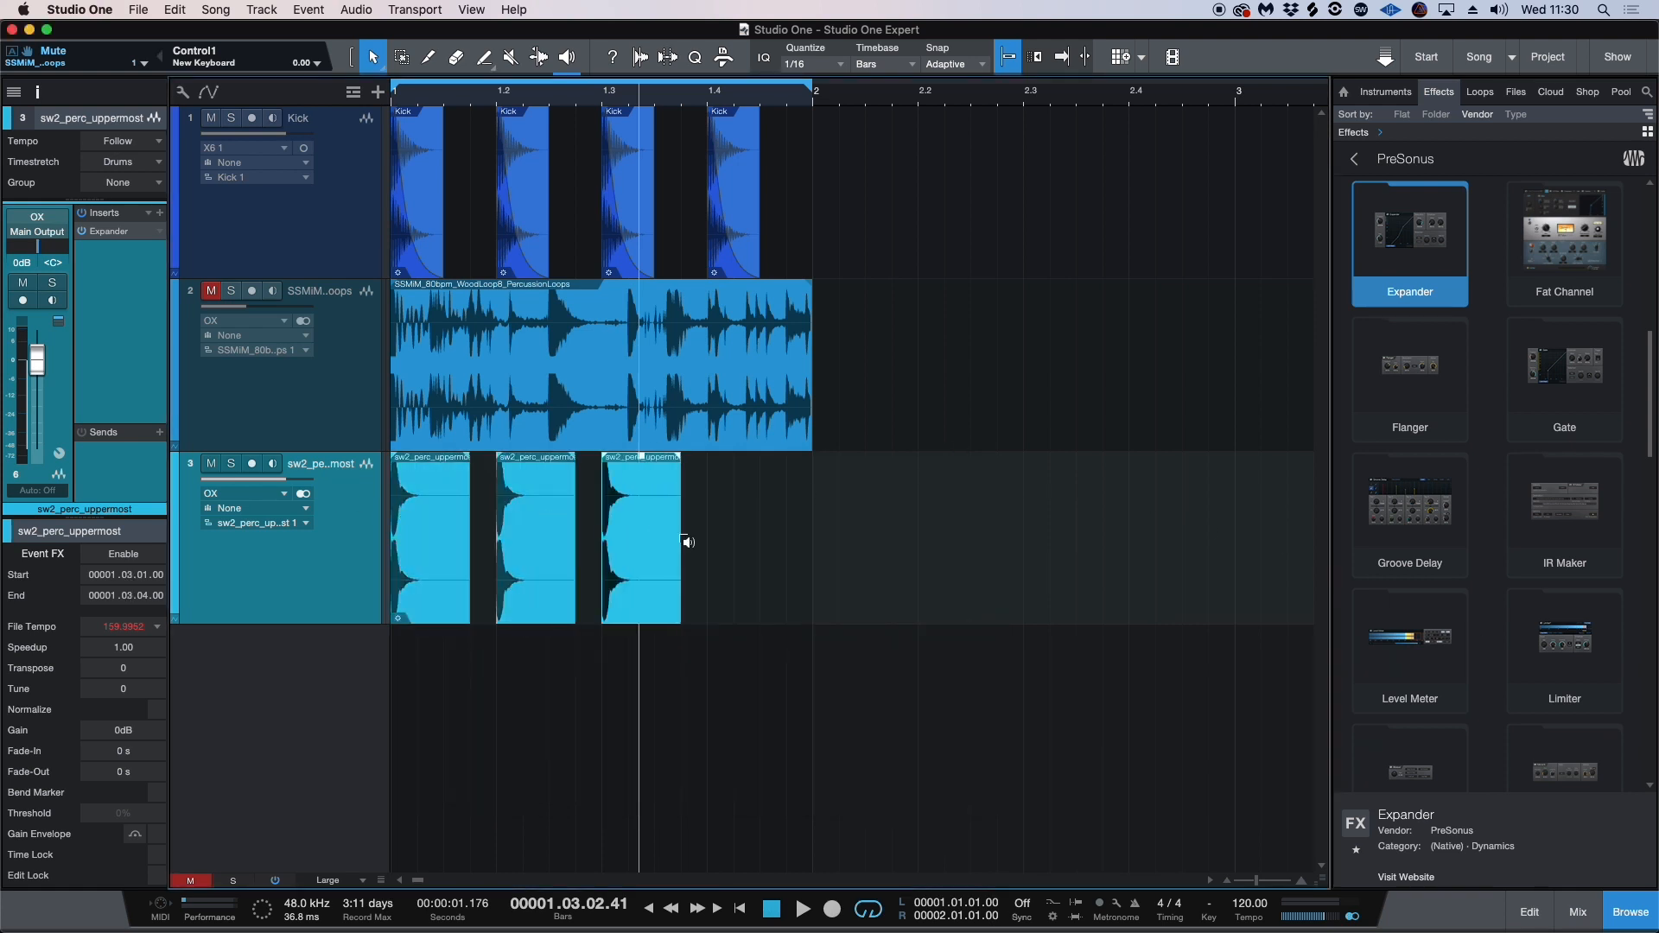
{"action": "key", "text": "d"}
{"action": "key", "text": "space"}
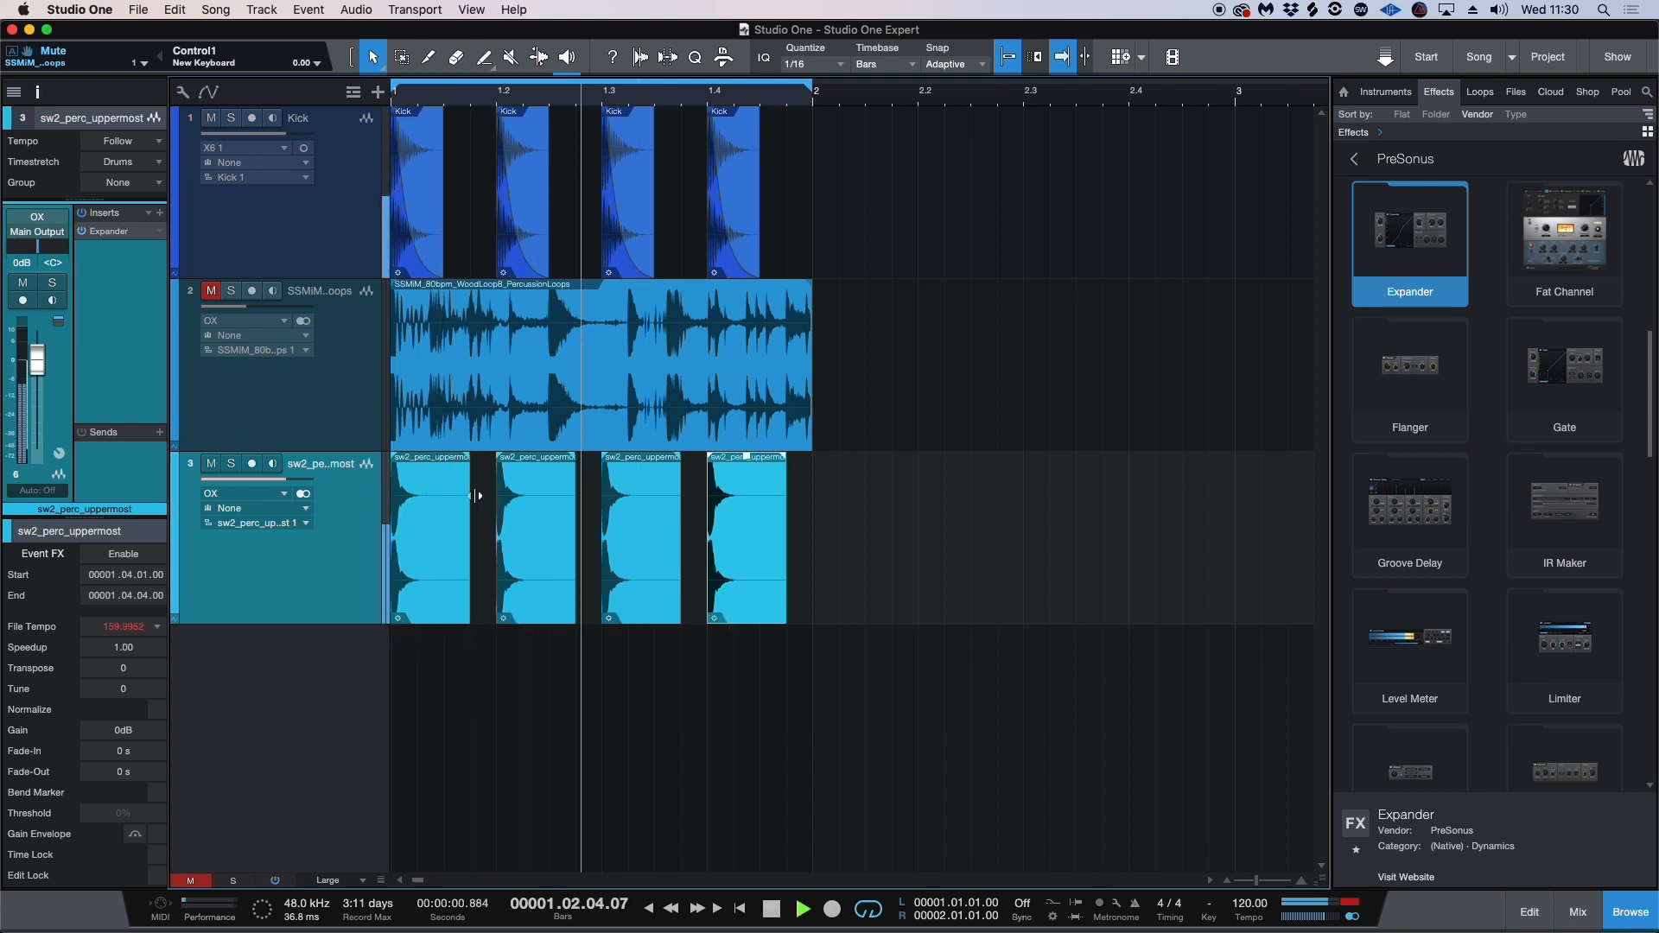
{"action": "key", "text": "space"}
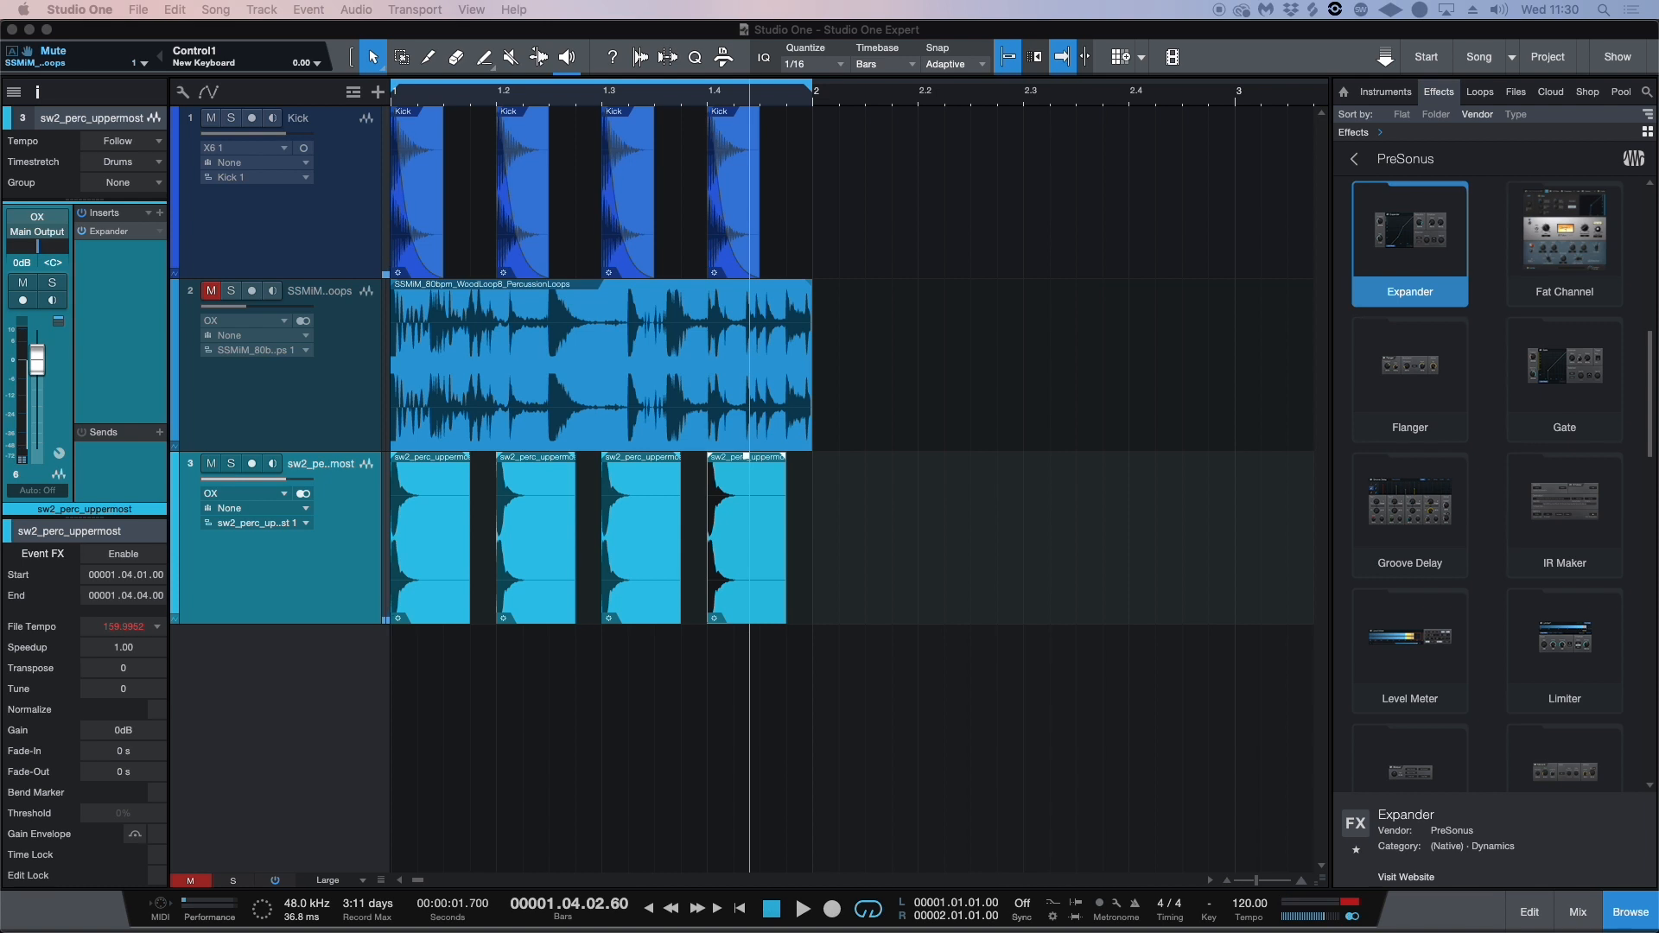
Step: Add the BRS_Water_Splash_Dive_2 sample on a new track and copy the sw2_perc_uppermost track's Expander to it
{"action": "left_click_drag", "start_coordinate": [630, 930], "coordinate": [442, 854]}
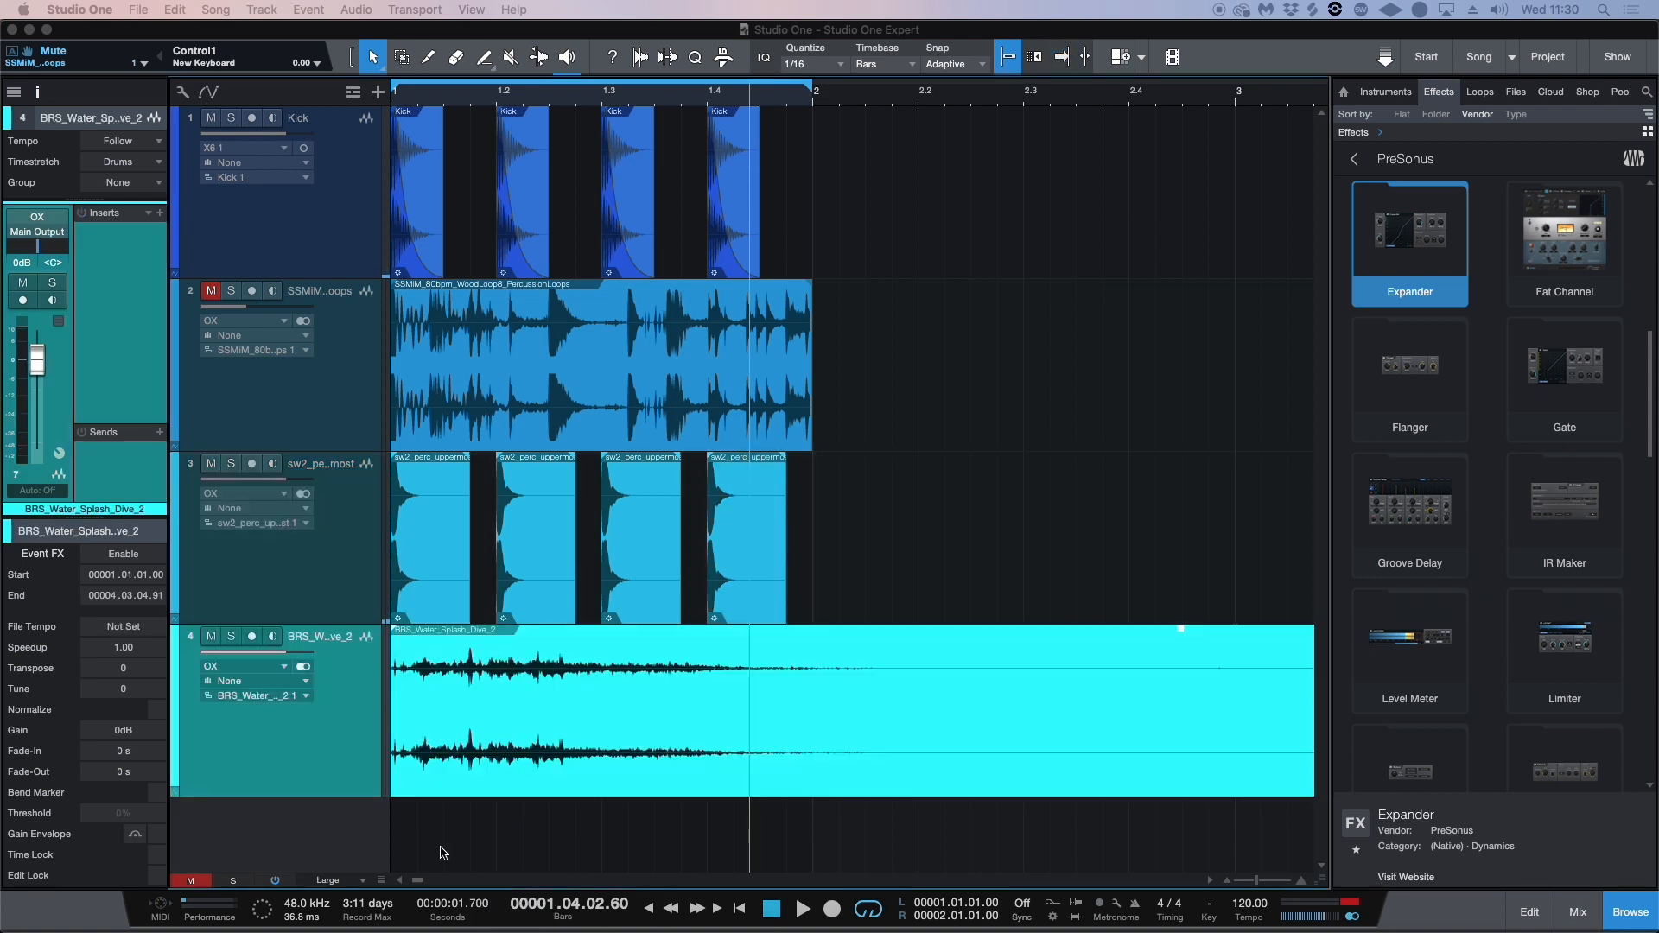
{"action": "left_click", "coordinate": [306, 570]}
{"action": "left_click_drag", "start_coordinate": [110, 228], "coordinate": [326, 677]}
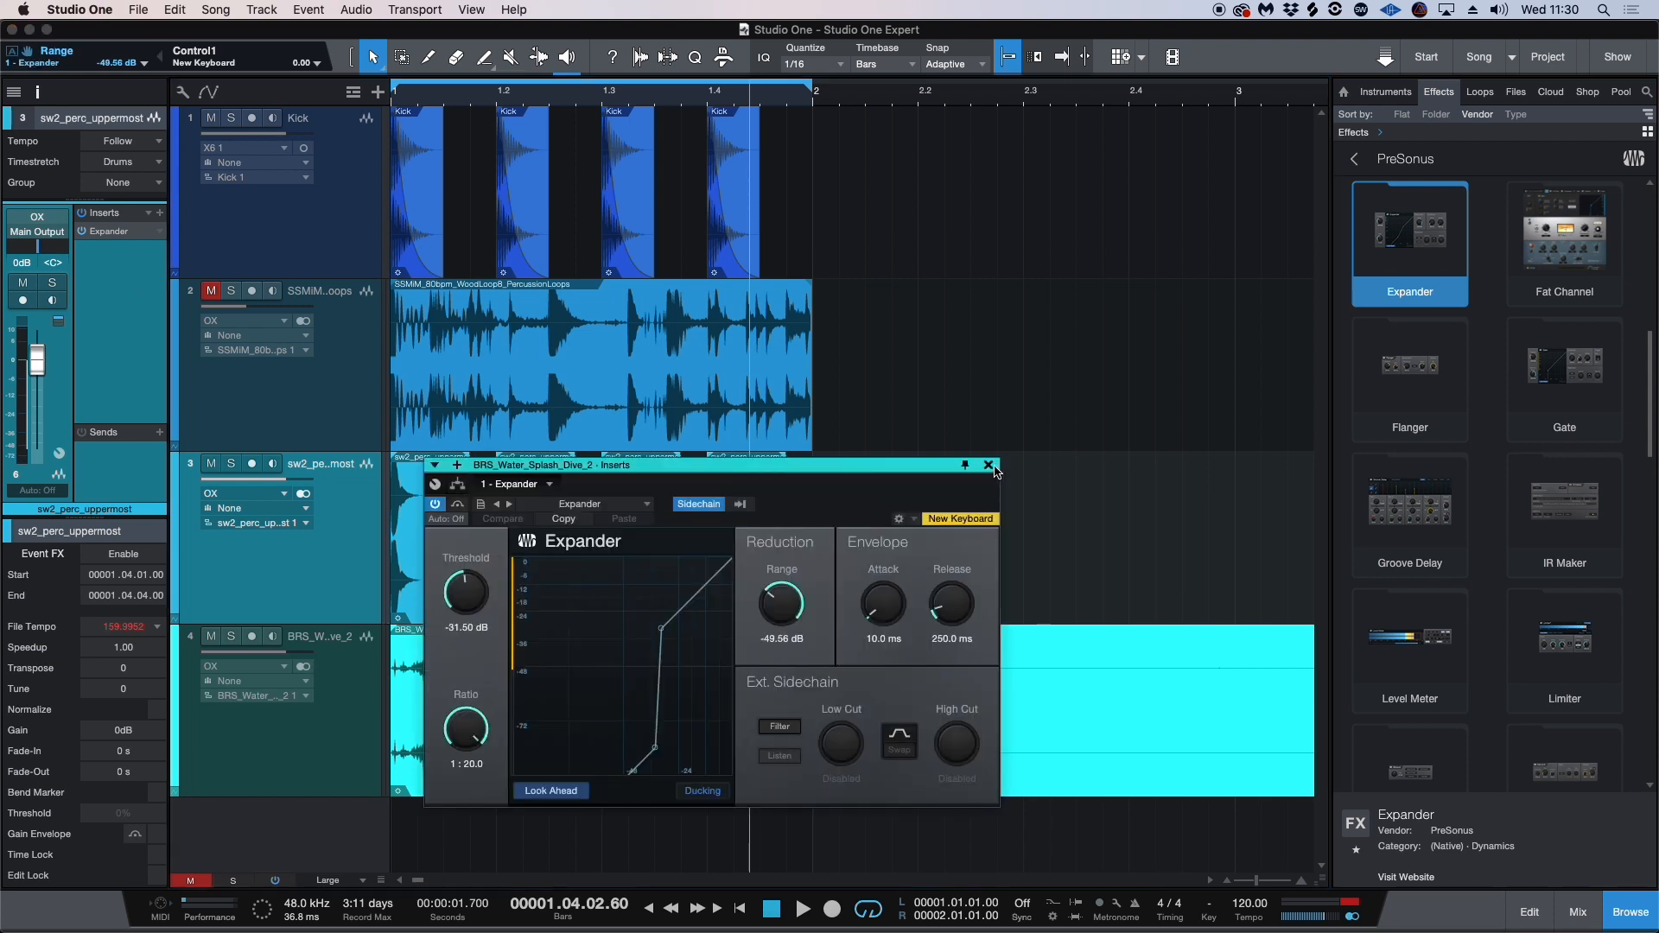
{"action": "left_click", "coordinate": [988, 465]}
Step: Split the water splash event at bar 2, delete the part after it, and play the result
{"action": "key", "text": "3"}
{"action": "left_click", "coordinate": [816, 642]}
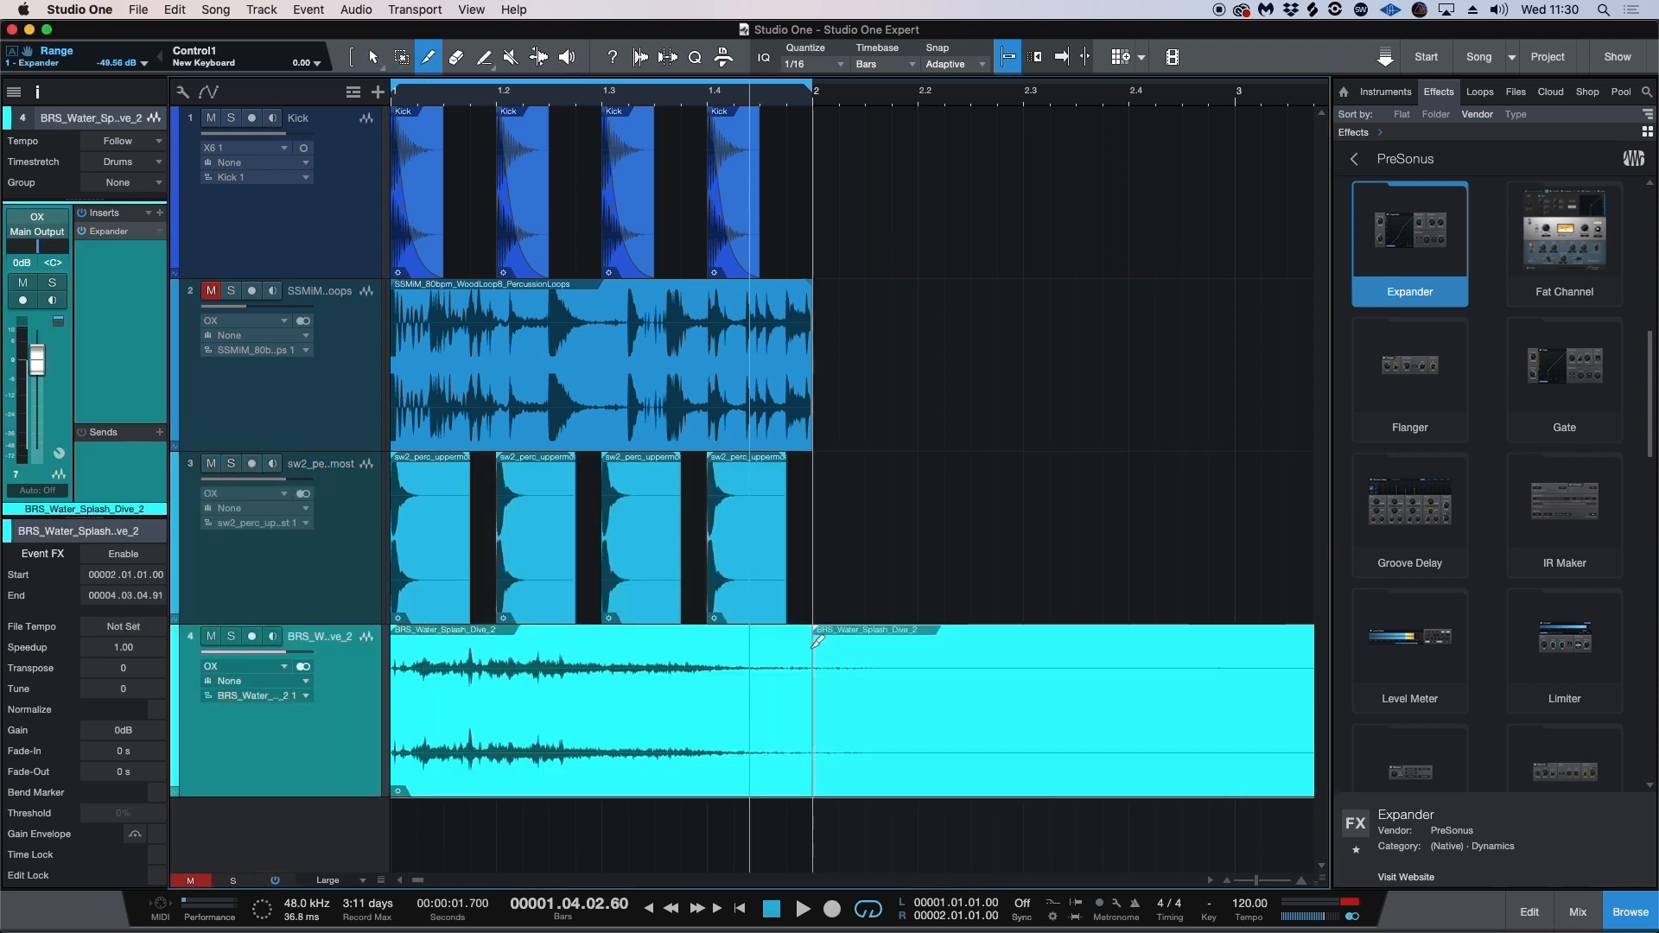
{"action": "key", "text": "Delete"}
{"action": "key", "text": "1"}
{"action": "key", "text": "space"}
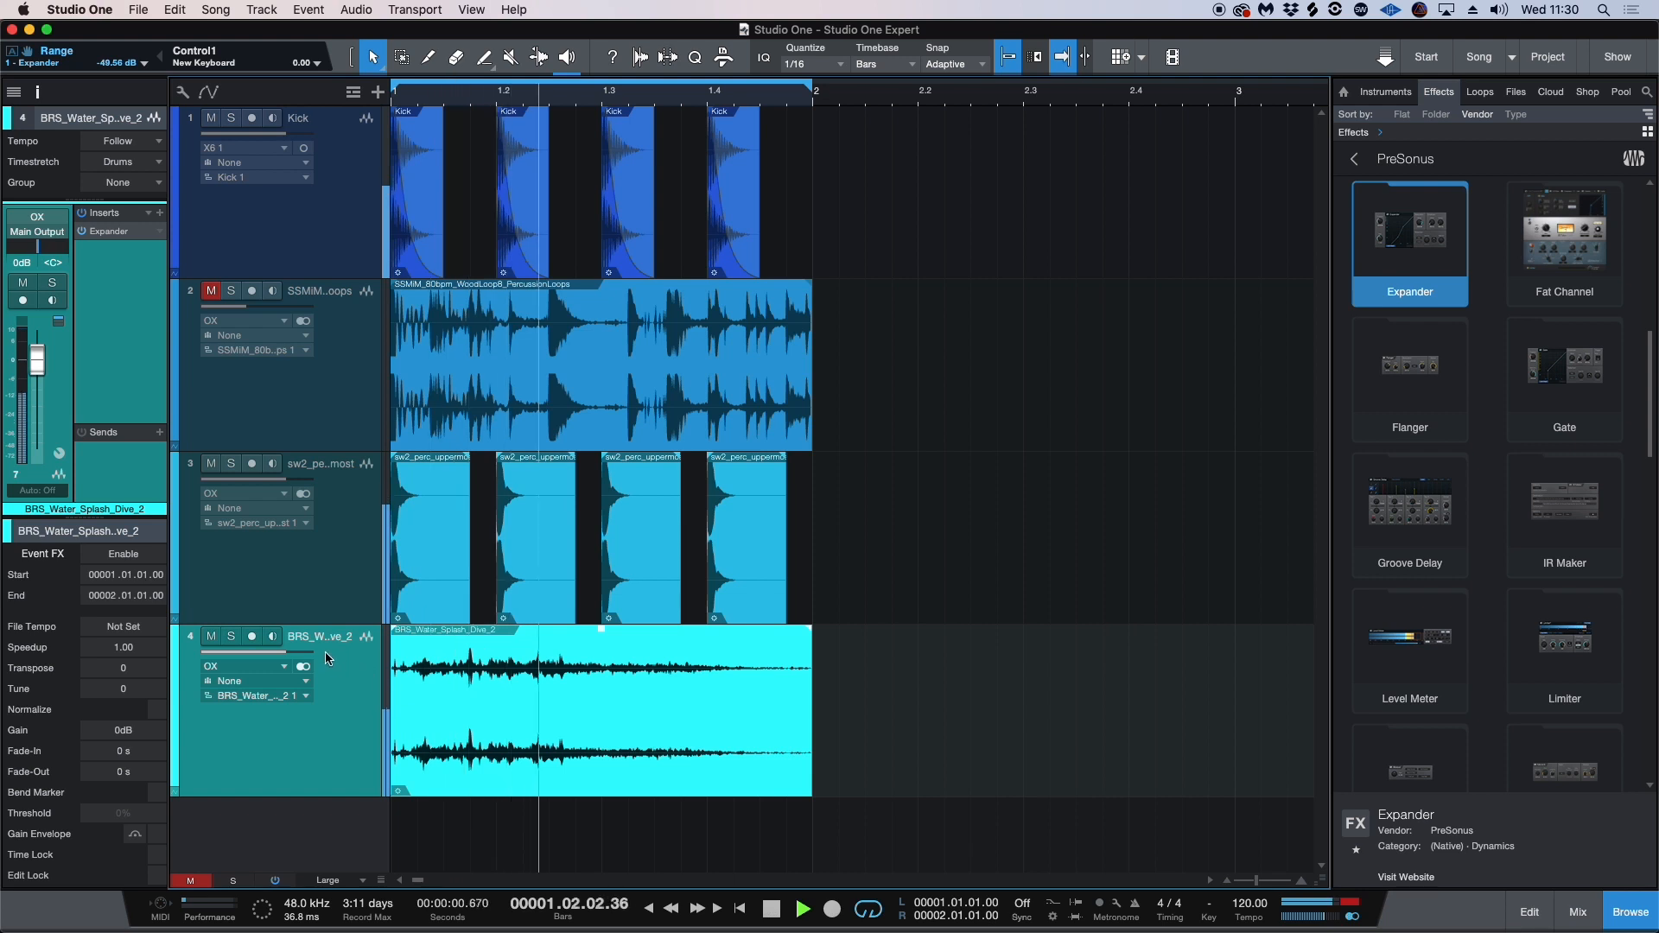
Step: Move the water splash track above the sw2_perc_uppermost track and transpose its event by -12, auditioning the change
{"action": "left_click_drag", "start_coordinate": [347, 680], "coordinate": [342, 497]}
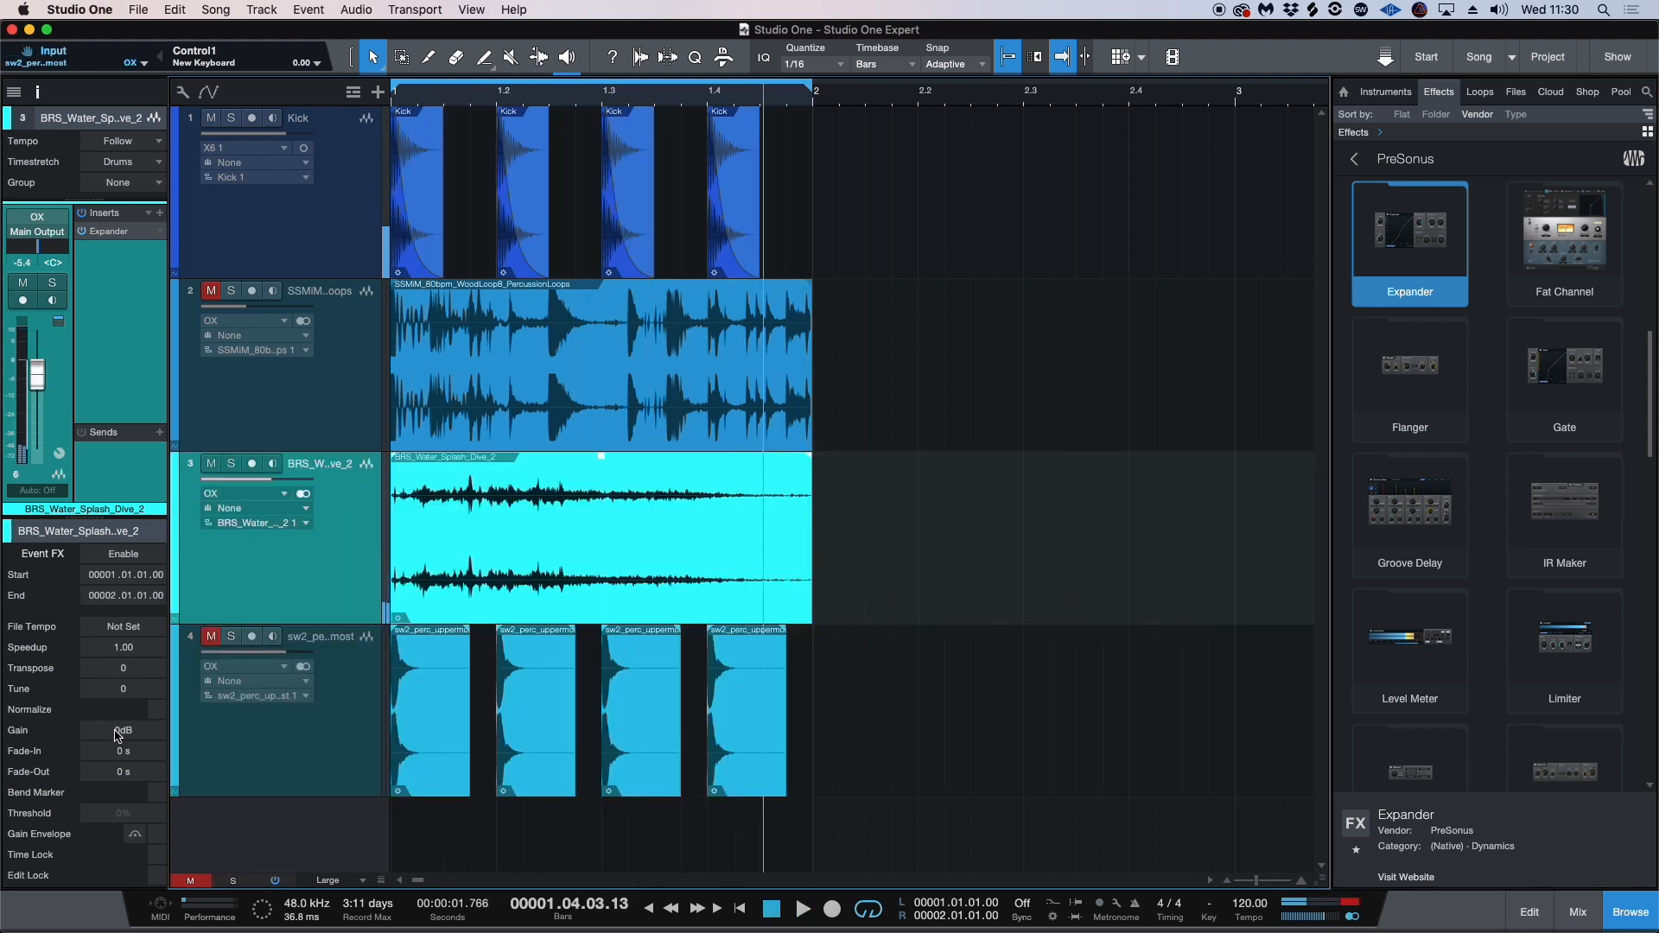
{"action": "left_click_drag", "start_coordinate": [122, 668], "coordinate": [122, 688]}
{"action": "key", "text": "space"}
{"action": "key", "text": "space"}
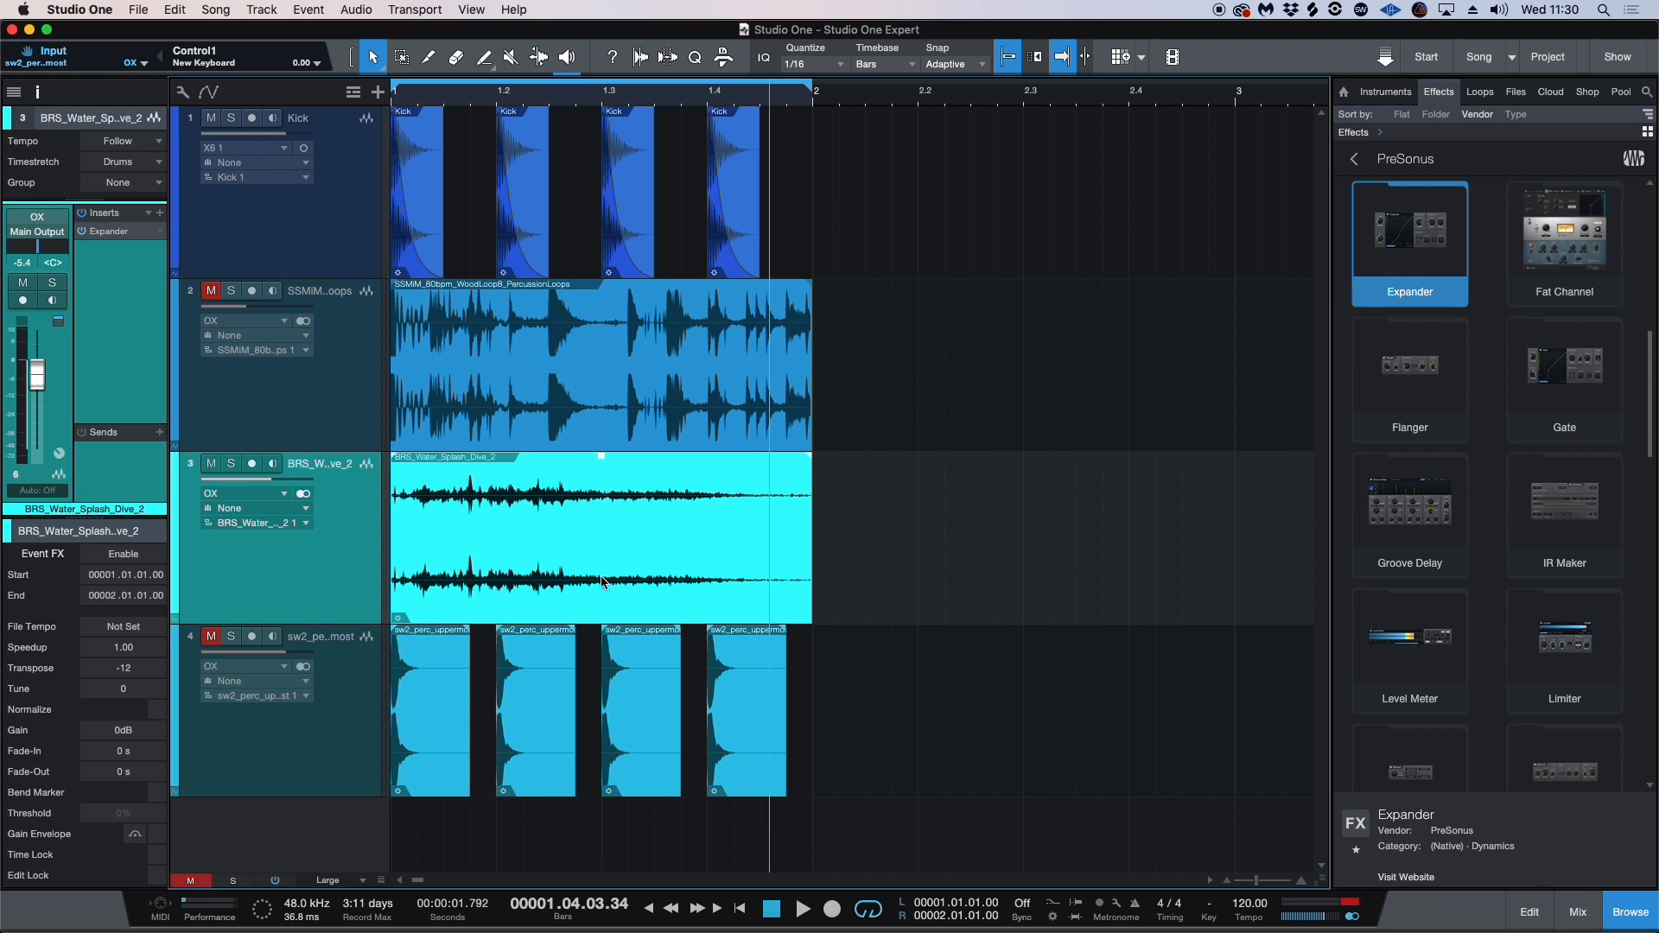
{"action": "key", "text": "space"}
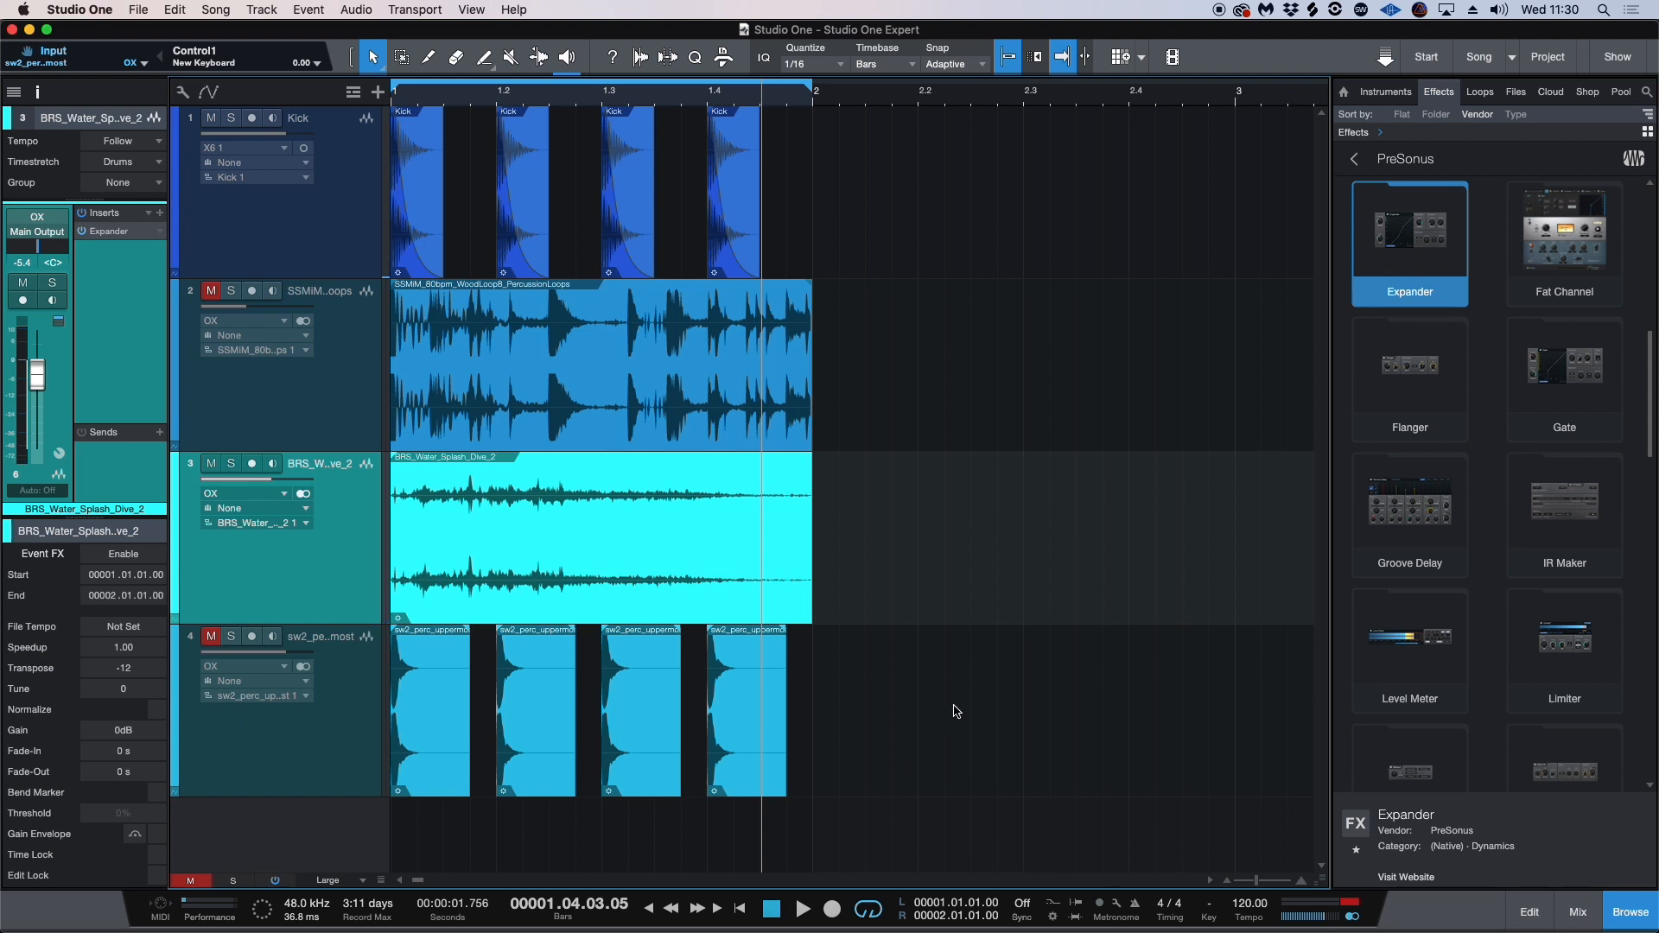
Step: Add a Tone Generator on a new track placed directly below Kick, and mute the water splash track
{"action": "left_click", "coordinate": [1552, 527]}
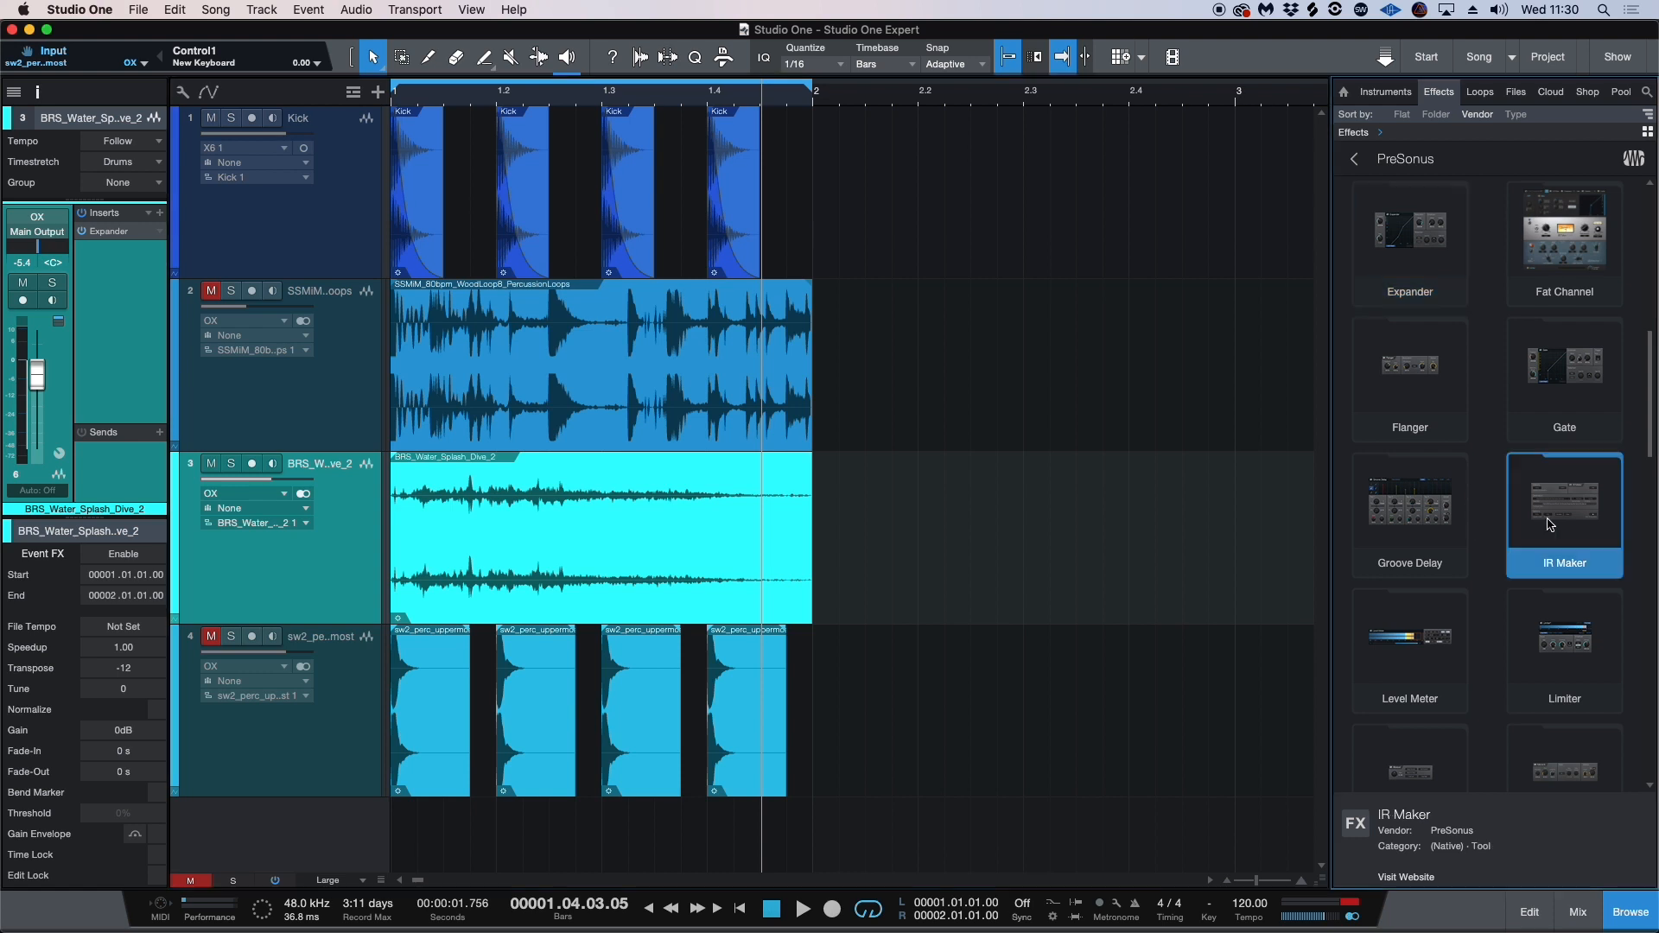
{"action": "scroll", "coordinate": [1556, 544], "scroll_direction": "down", "scroll_amount": 2}
{"action": "scroll", "coordinate": [1558, 641], "scroll_direction": "down", "scroll_amount": 3}
{"action": "left_click", "coordinate": [1556, 644]}
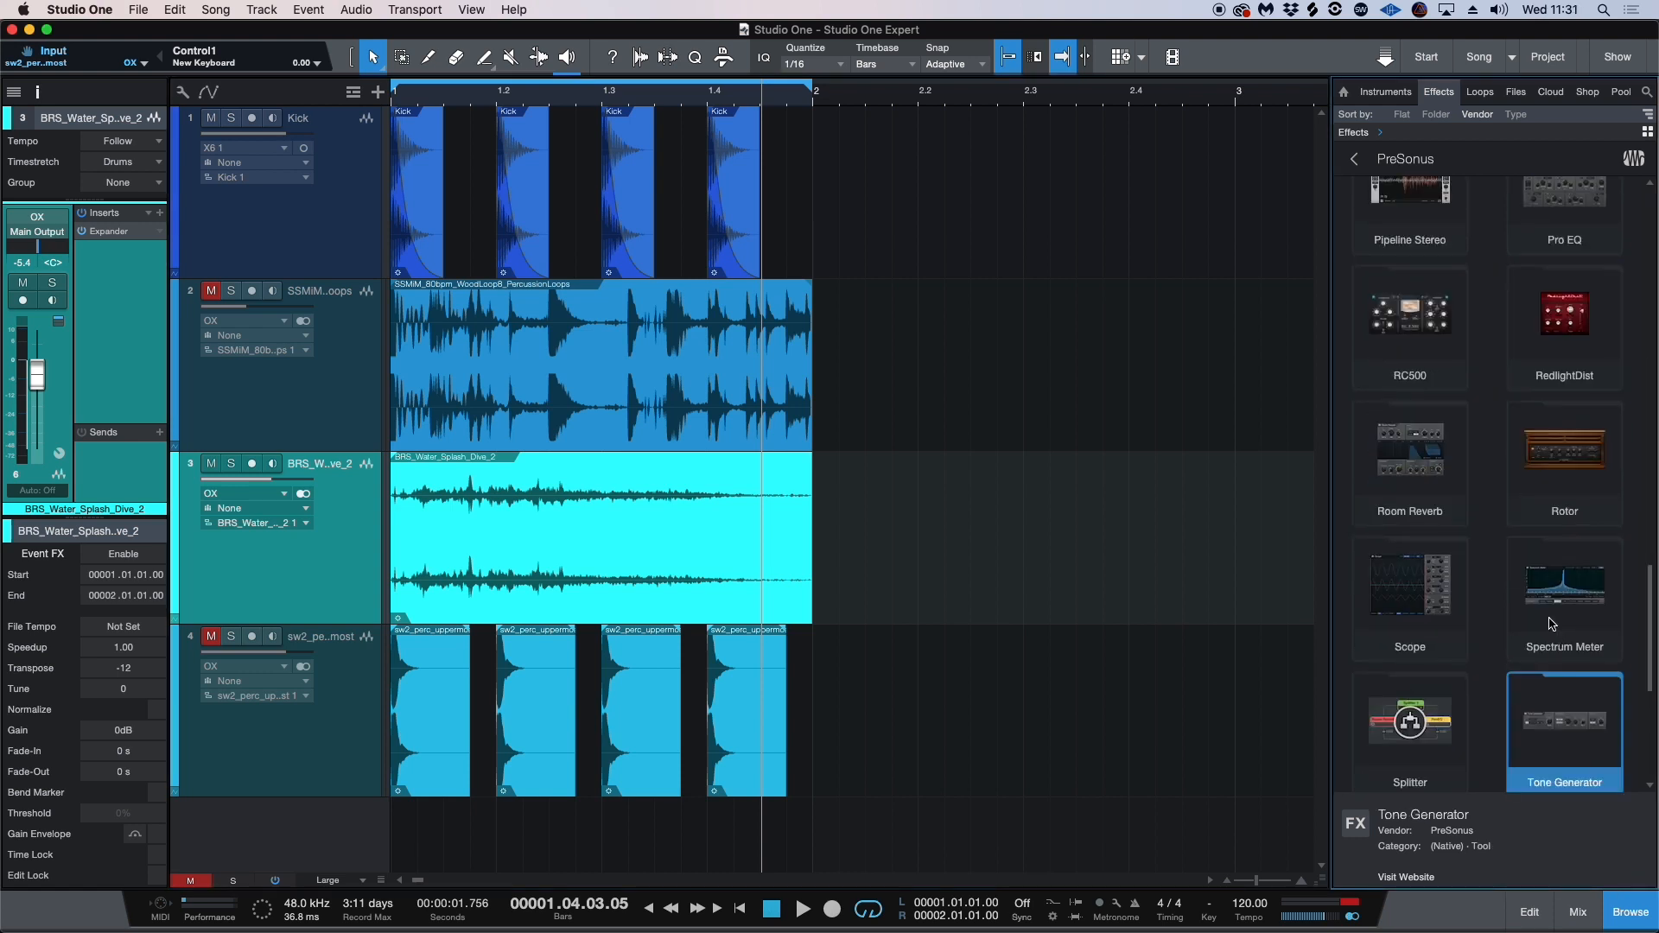
{"action": "left_click_drag", "start_coordinate": [1554, 664], "coordinate": [714, 805]}
{"action": "left_click_drag", "start_coordinate": [327, 745], "coordinate": [327, 299]}
{"action": "left_click", "coordinate": [211, 637]}
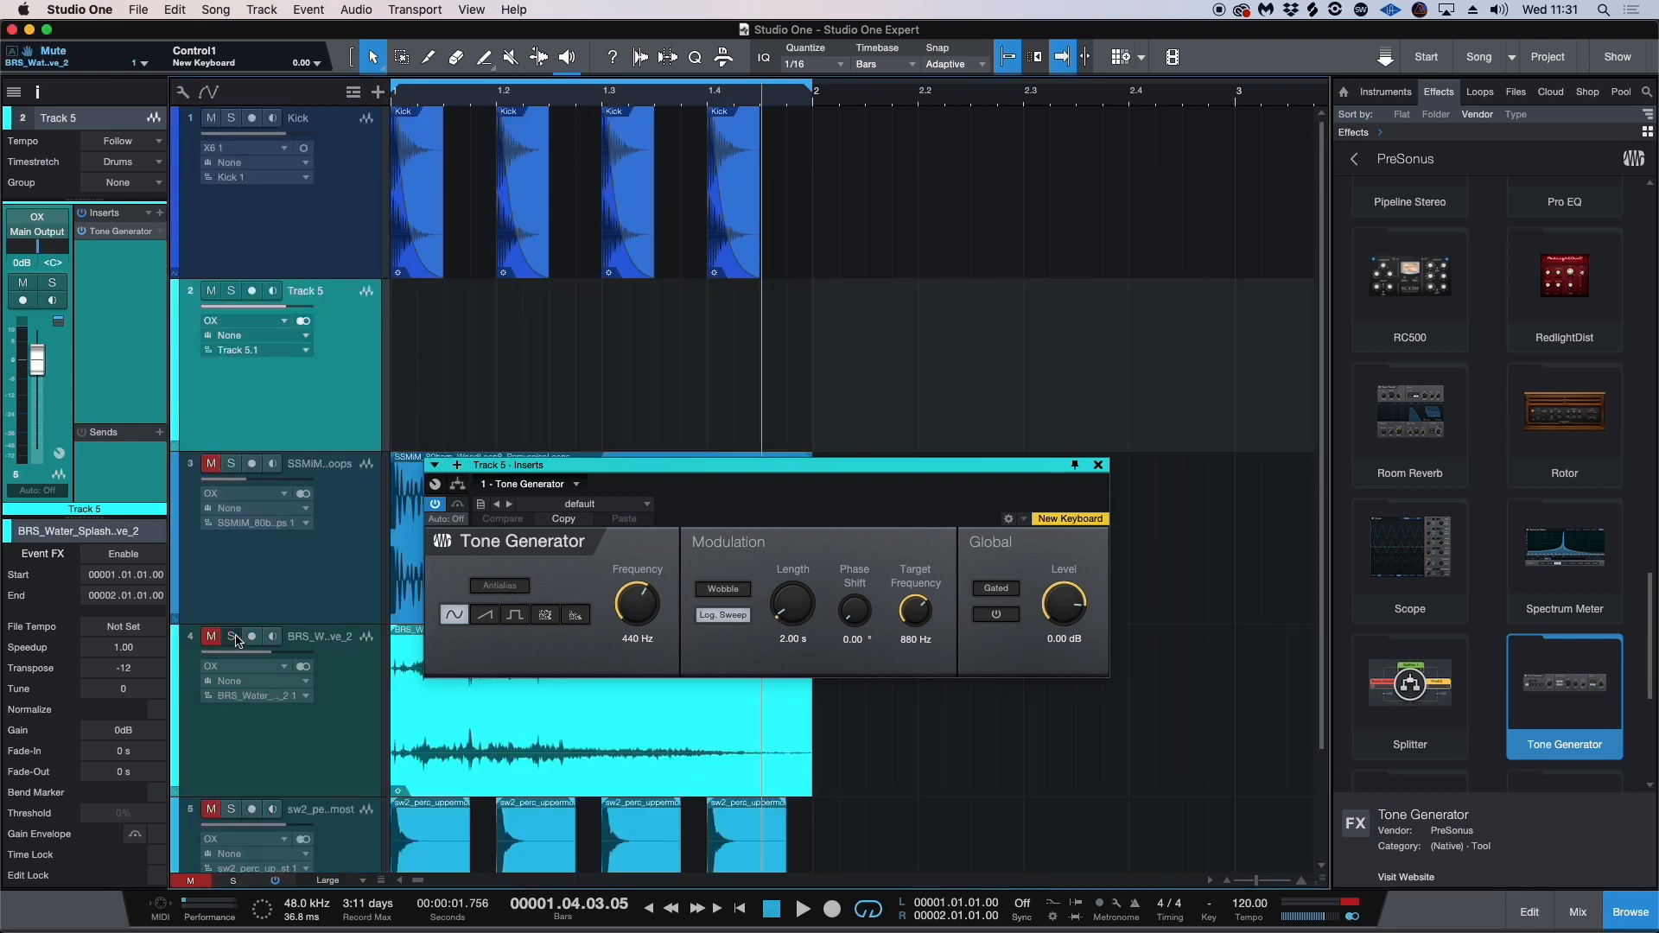
Step: Set the Tone Generator's waveform to white noise with a level of about -44.5 dB, and close its window
{"action": "left_click", "coordinate": [575, 616]}
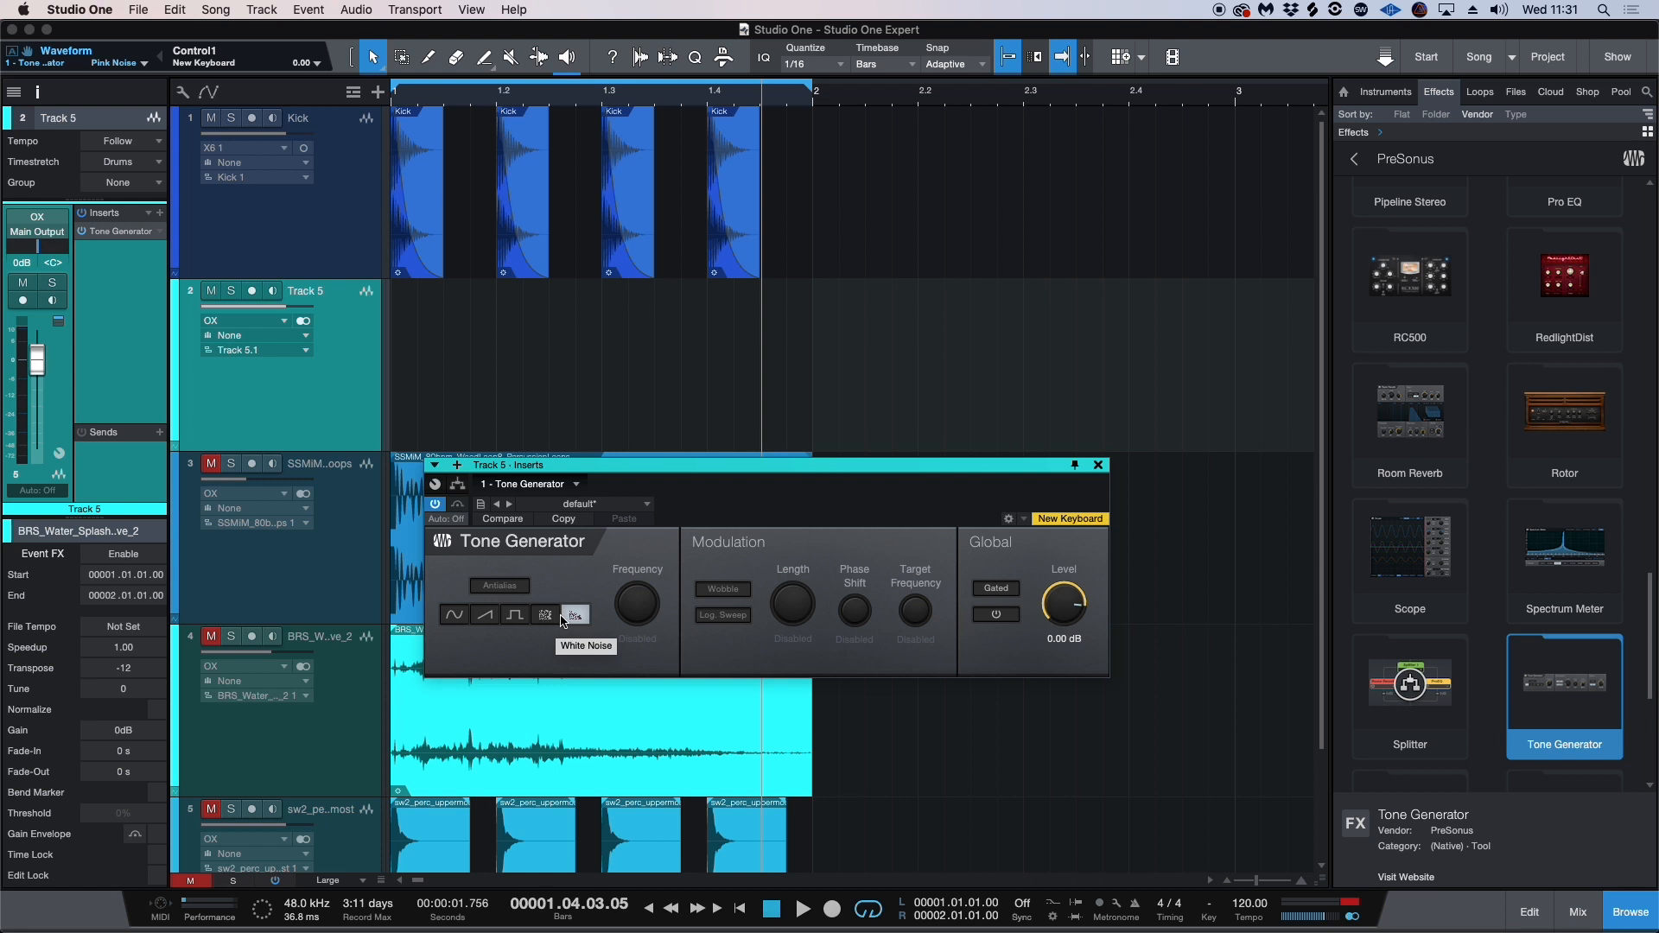
{"action": "left_click", "coordinate": [553, 620]}
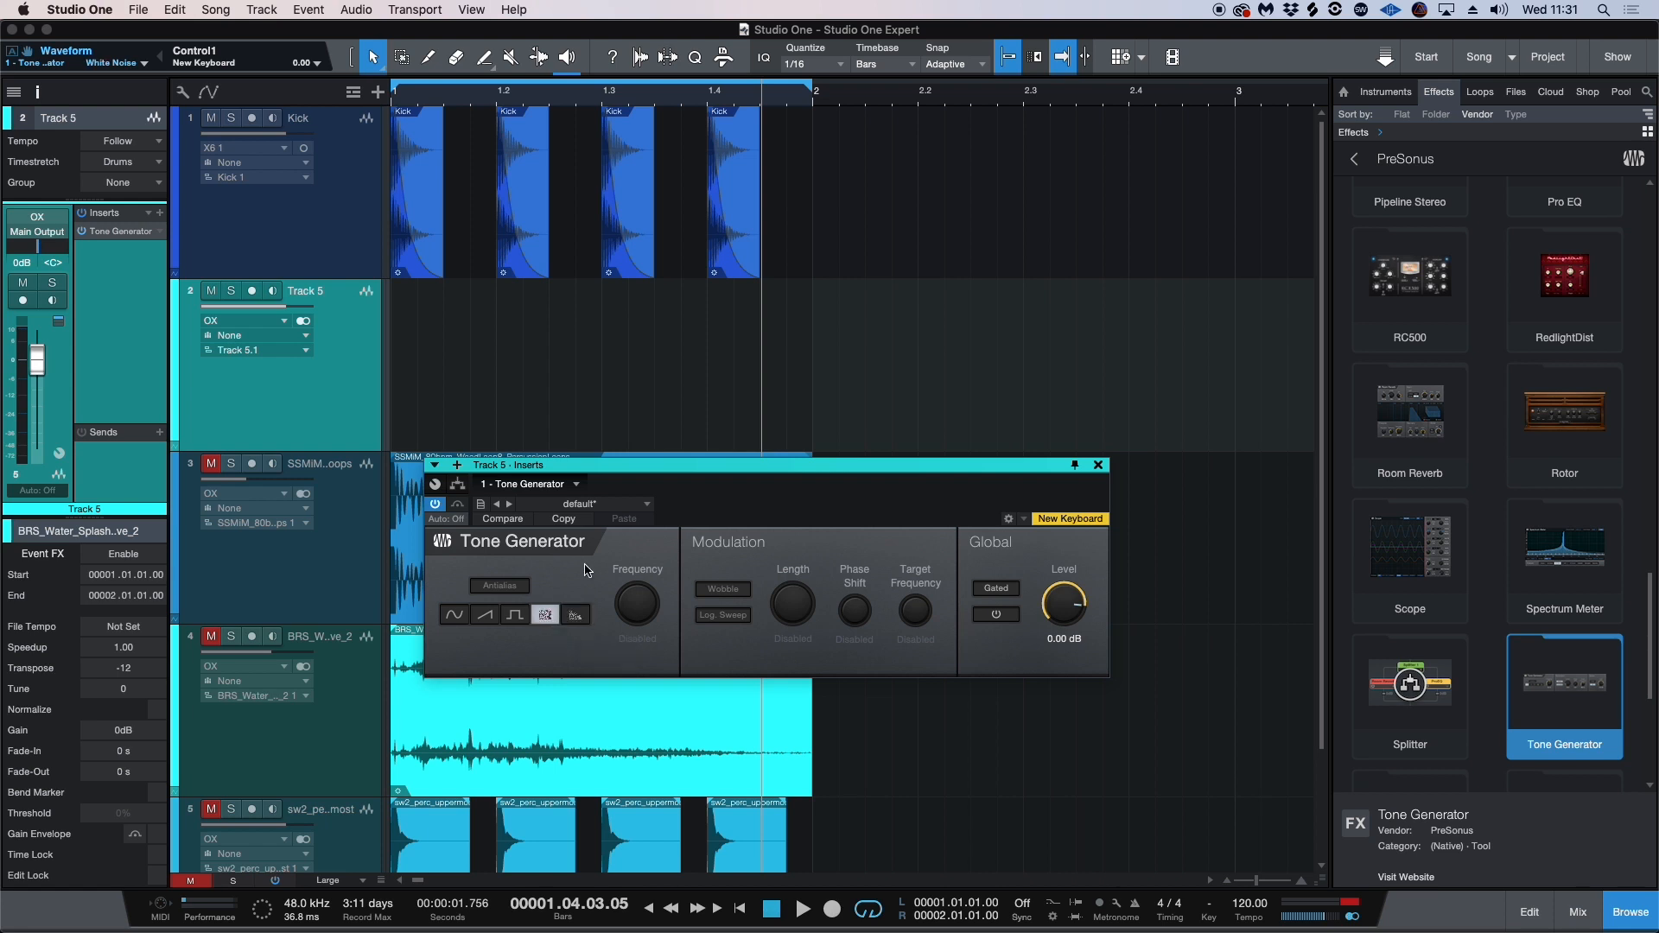
{"action": "mouse_move", "coordinate": [1064, 603]}
{"action": "left_mouse_down"}
{"action": "mouse_move", "coordinate": [994, 618]}
{"action": "mouse_move", "coordinate": [1066, 573]}
{"action": "left_mouse_up"}
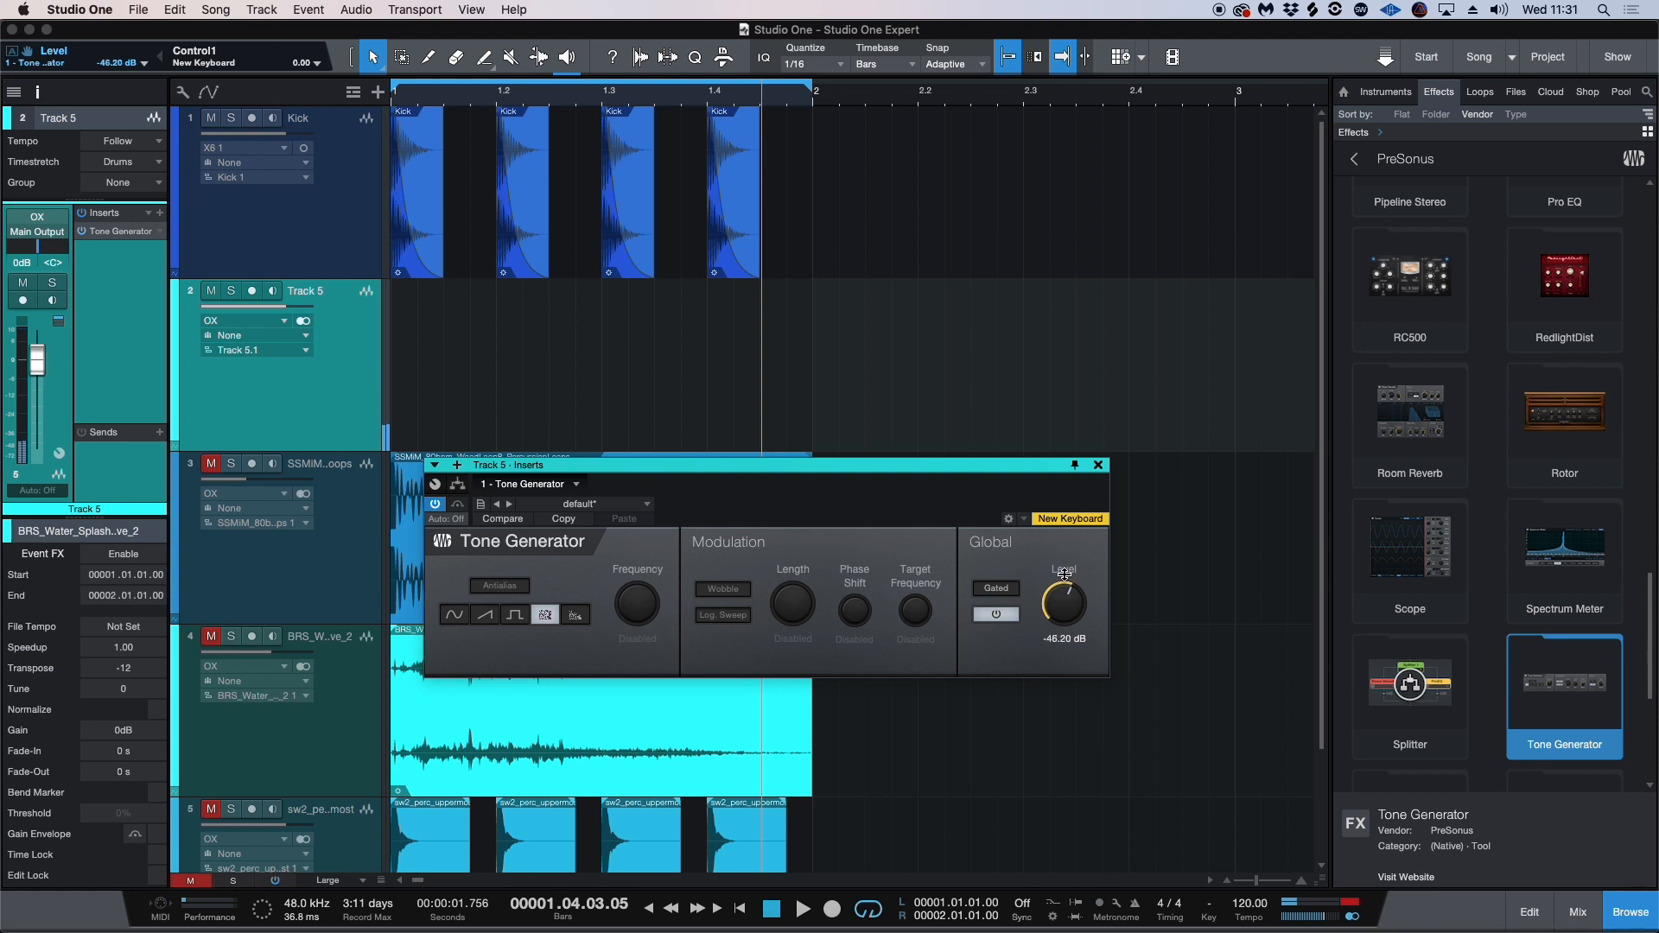
{"action": "left_click", "coordinate": [1099, 465]}
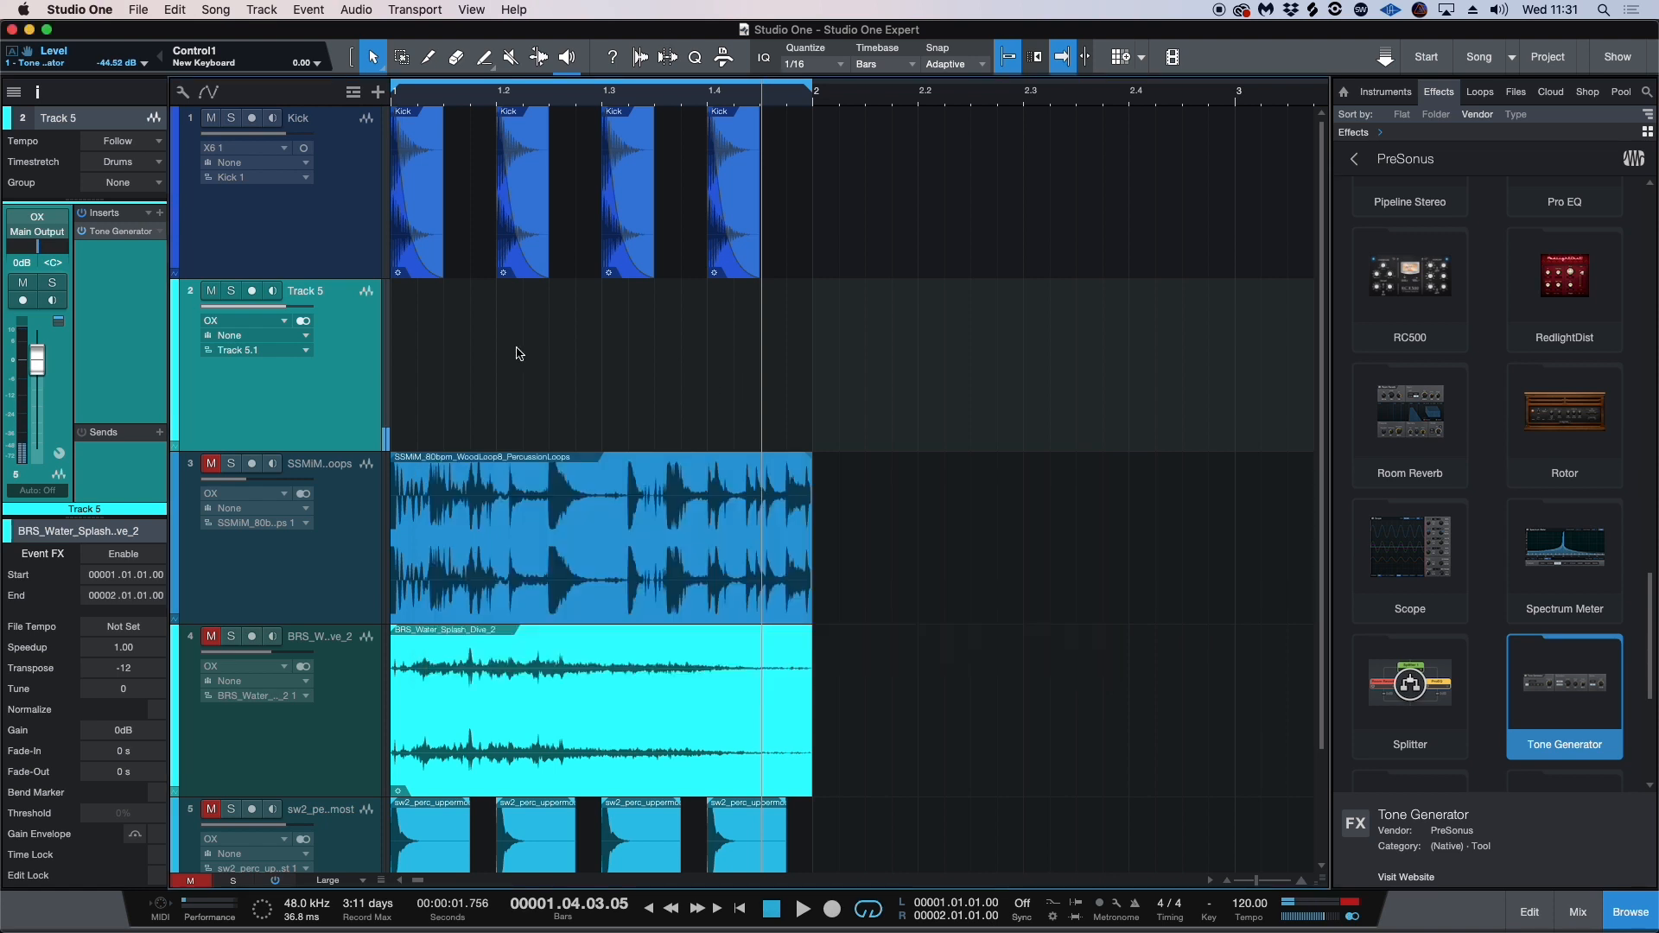
Step: Create an empty one-bar event at the start of Track 5 and mute the Kick track
{"action": "double_click", "coordinate": [523, 345]}
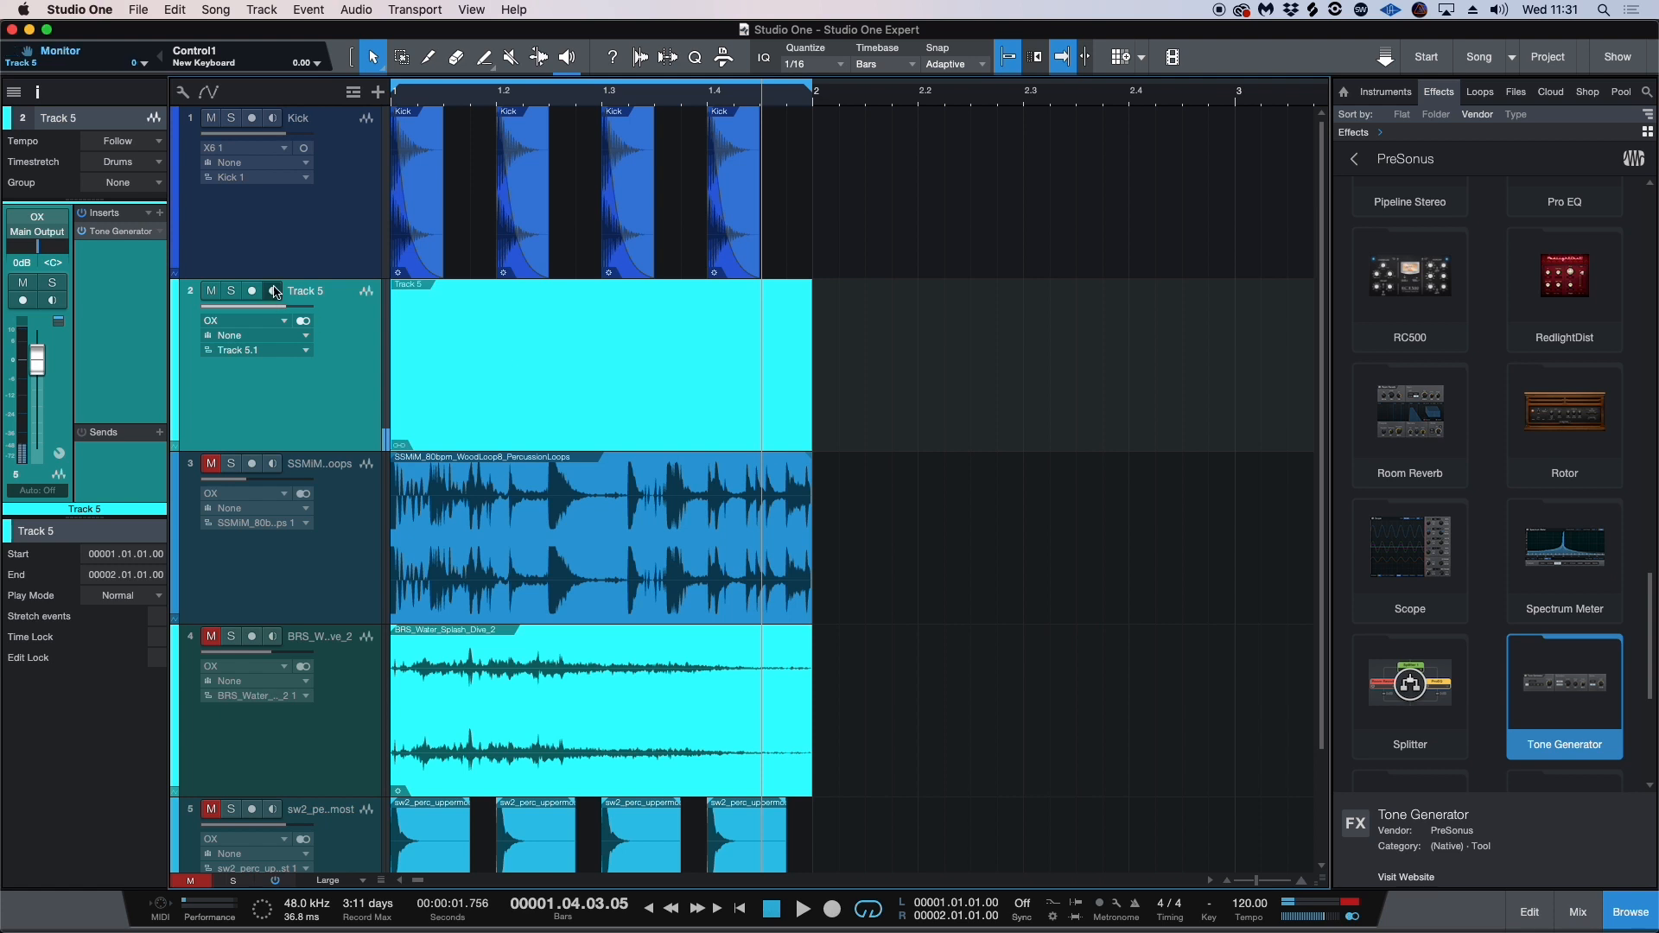
{"action": "left_click", "coordinate": [211, 119]}
Step: Remove the SSMiM percussion loop, BRS water splash and sw2_perc_uppermost tracks together
{"action": "double_click", "coordinate": [348, 522]}
{"action": "scroll", "coordinate": [337, 838], "scroll_direction": "down", "scroll_amount": 2}
{"action": "right_click", "coordinate": [335, 838]}
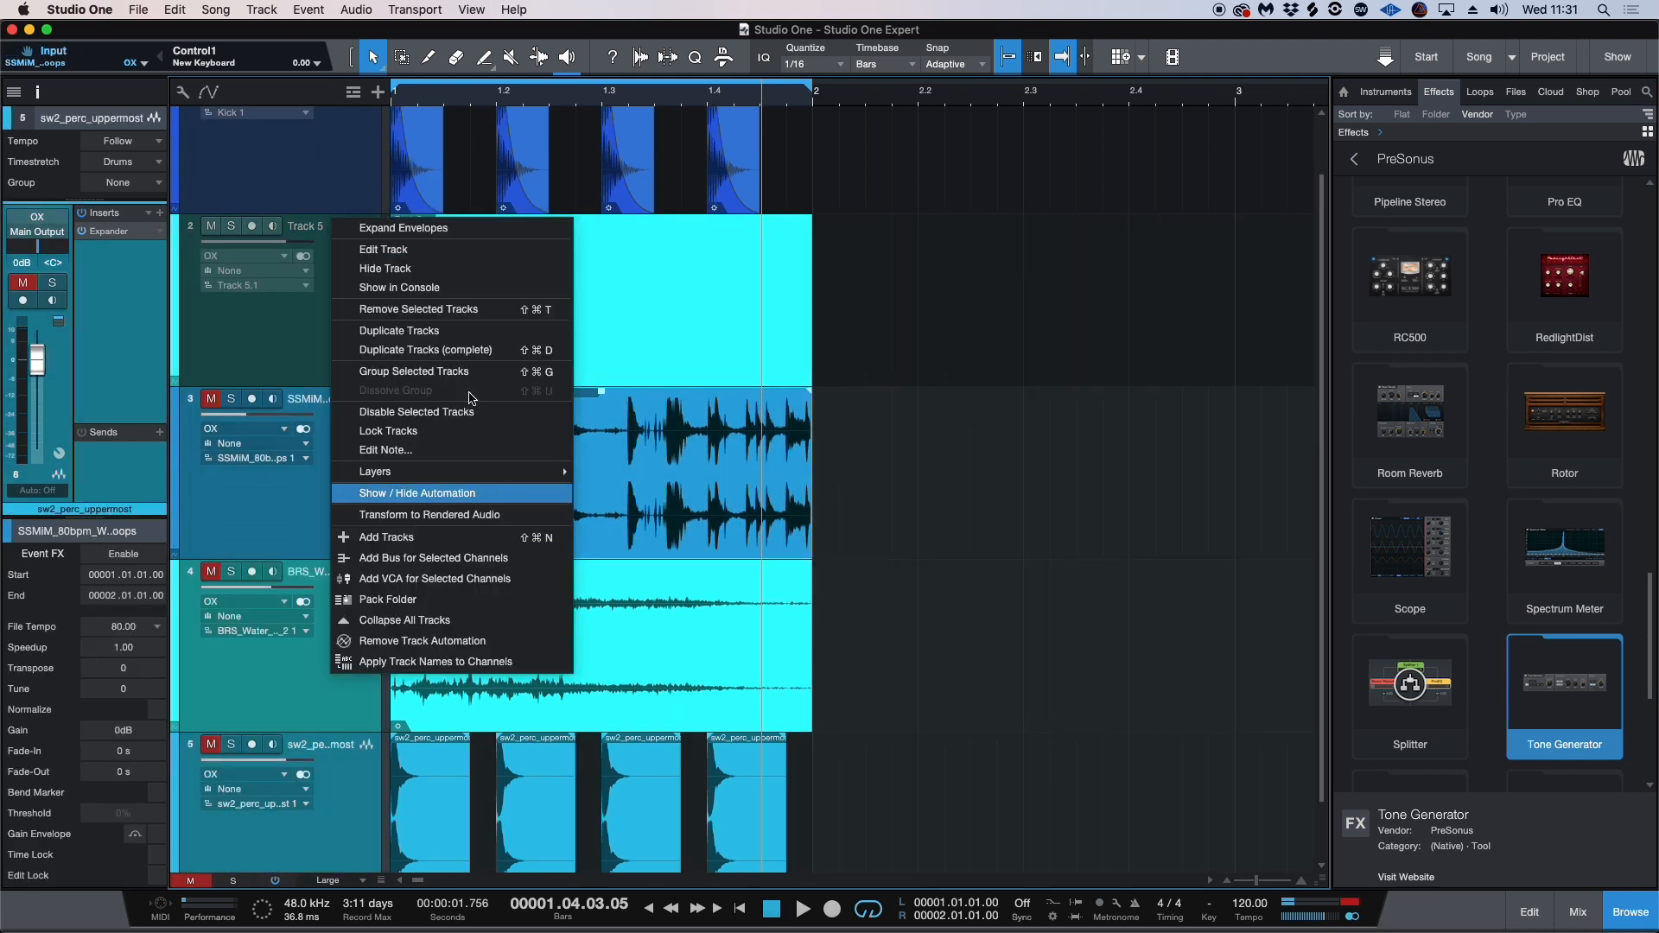
{"action": "left_click", "coordinate": [452, 309]}
Step: Transform Track 5 to rendered audio so its noise becomes an audio event
{"action": "left_click", "coordinate": [344, 333]}
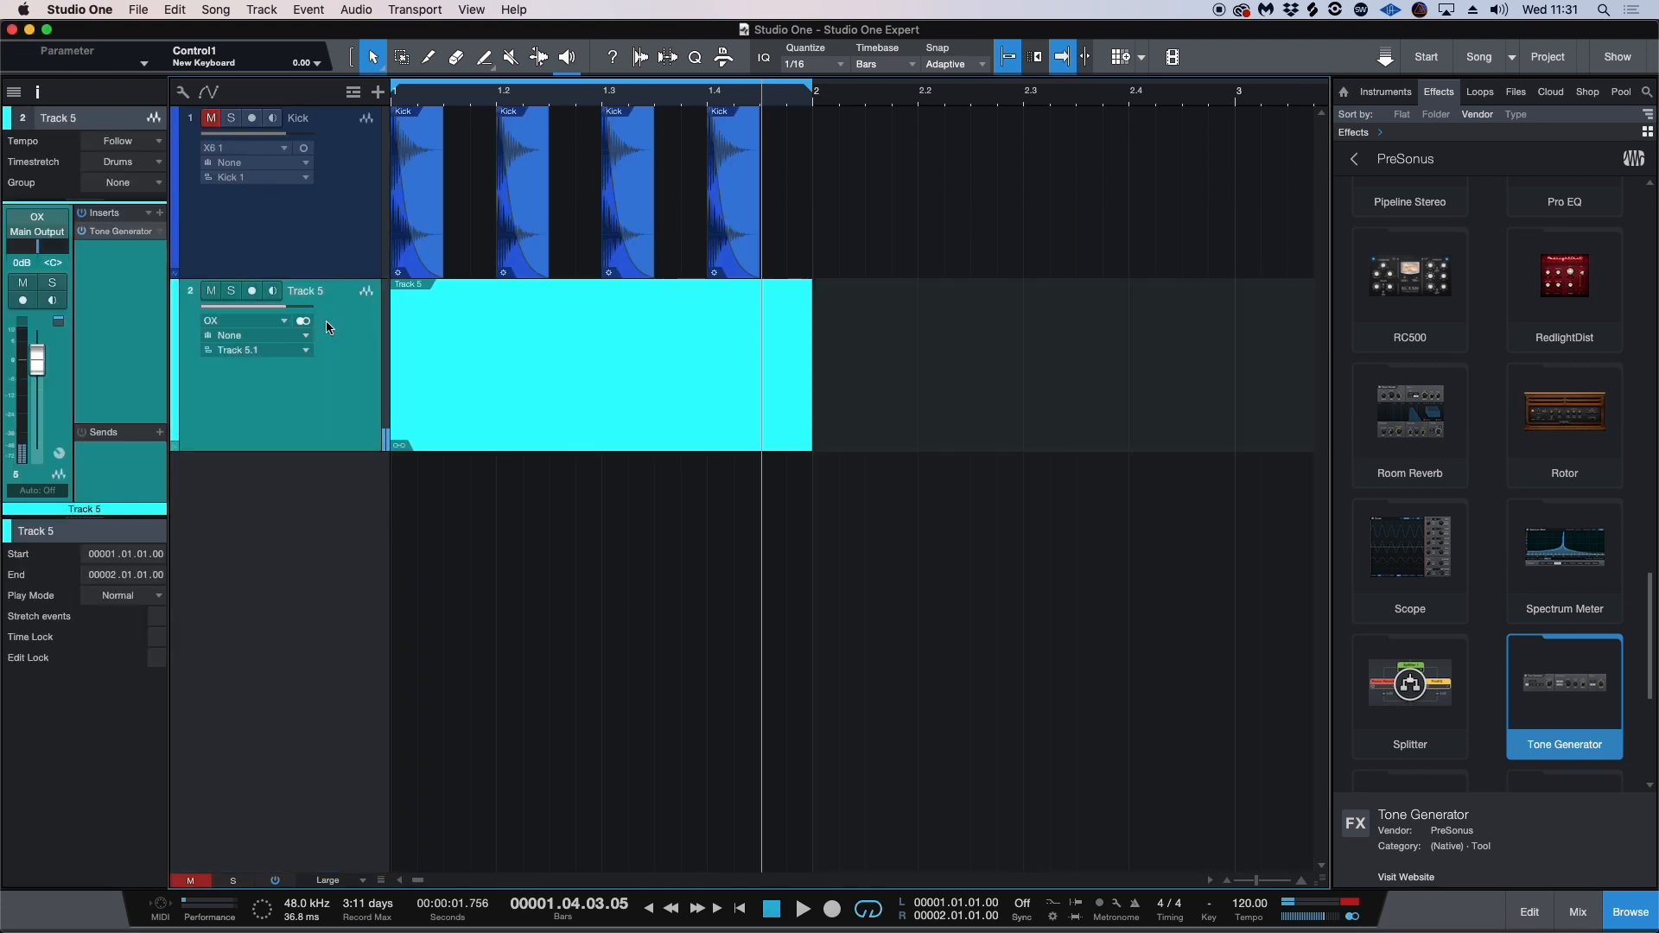
{"action": "right_click", "coordinate": [354, 336]}
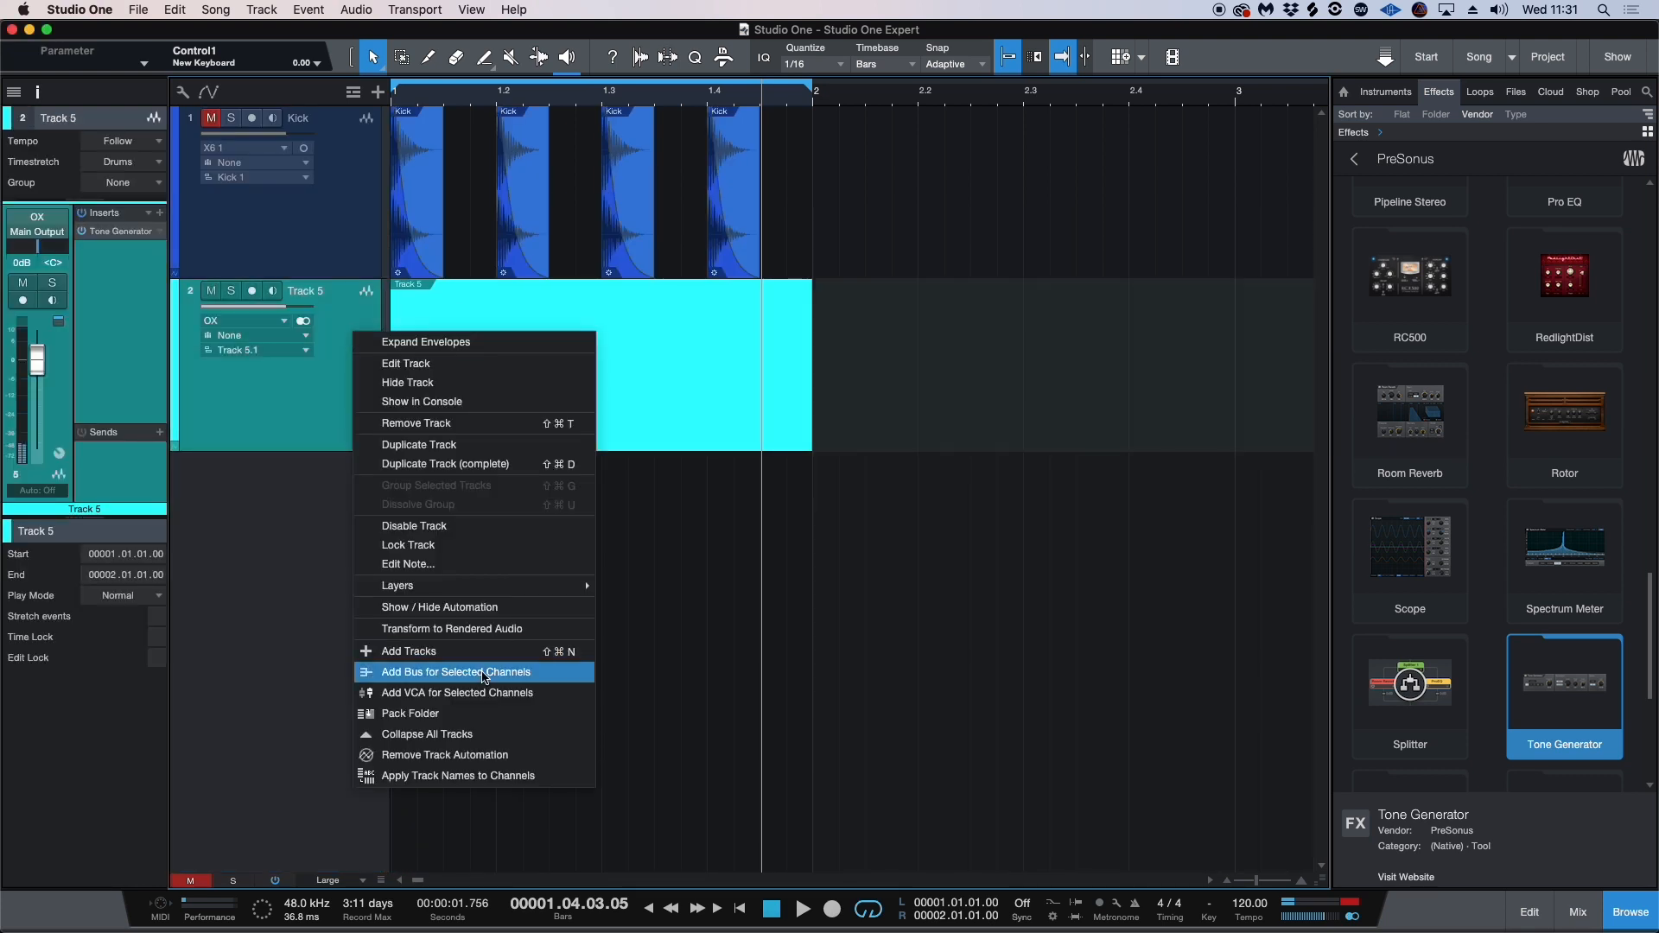
{"action": "left_click", "coordinate": [470, 629]}
{"action": "left_click", "coordinate": [932, 722]}
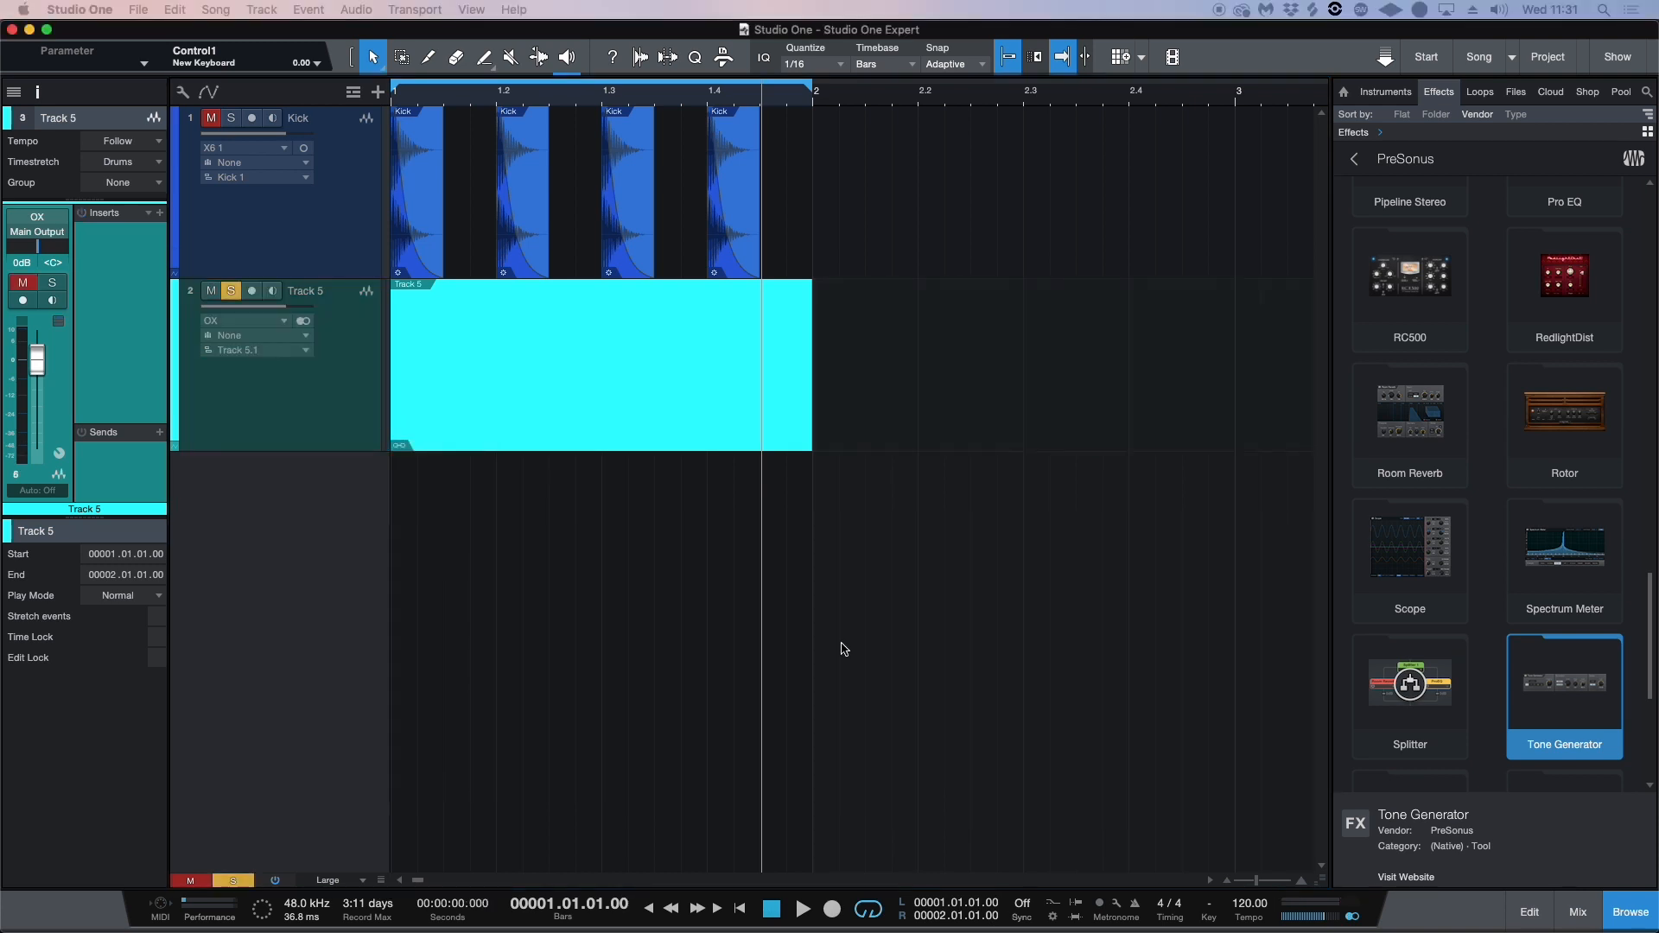
Step: Normalize the noise event on Track 5 and lower the track's volume to about -14.8 dB
{"action": "left_click", "coordinate": [605, 318]}
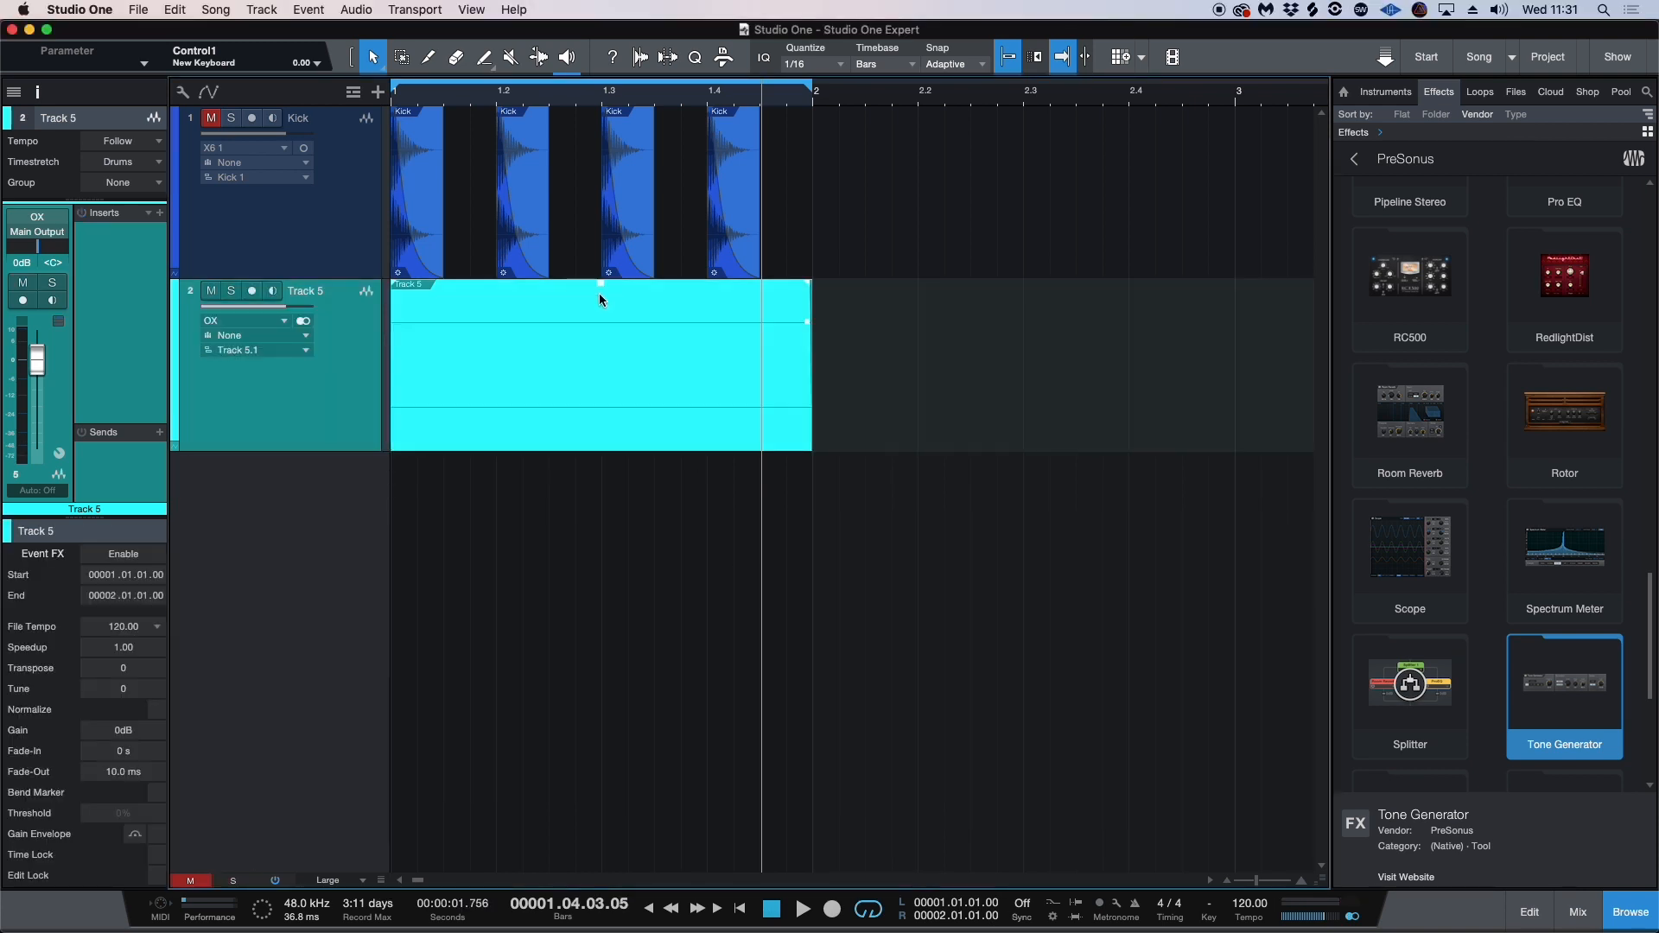
{"action": "key", "text": "alt+n"}
{"action": "left_click_drag", "start_coordinate": [600, 284], "coordinate": [601, 296]}
{"action": "key", "text": "super+z"}
{"action": "left_click_drag", "start_coordinate": [285, 306], "coordinate": [309, 372]}
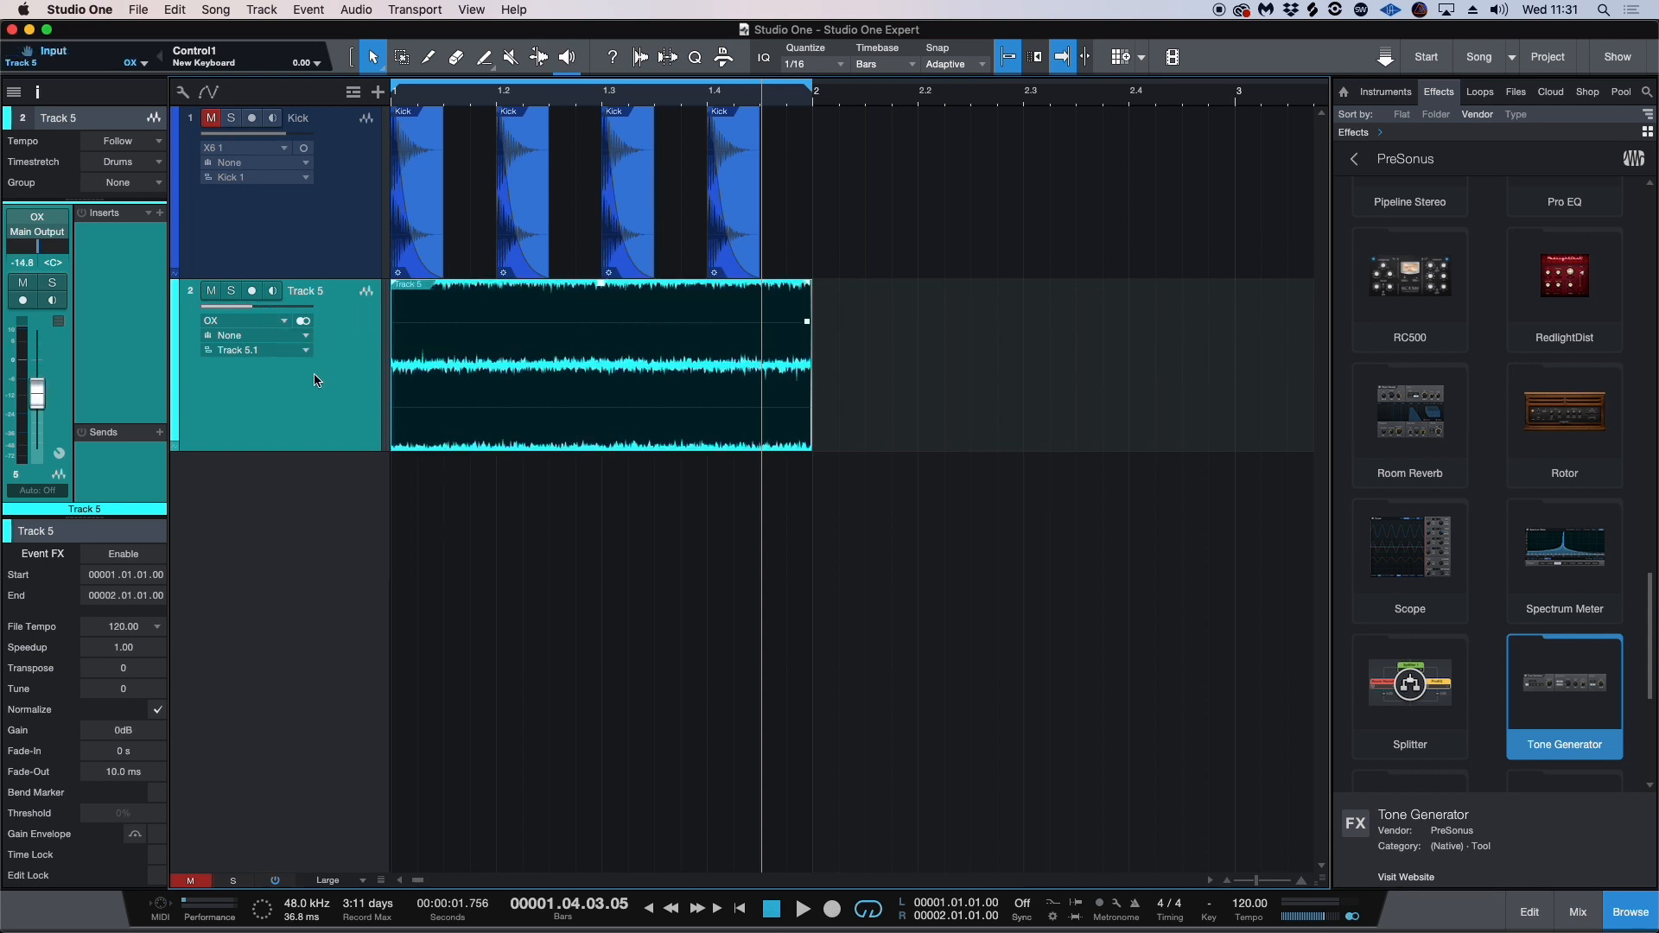
Step: Insert an Expander on Track 5 with Kick as its sidechain source and Ducking turned off
{"action": "key", "text": "w"}
{"action": "key", "text": "e"}
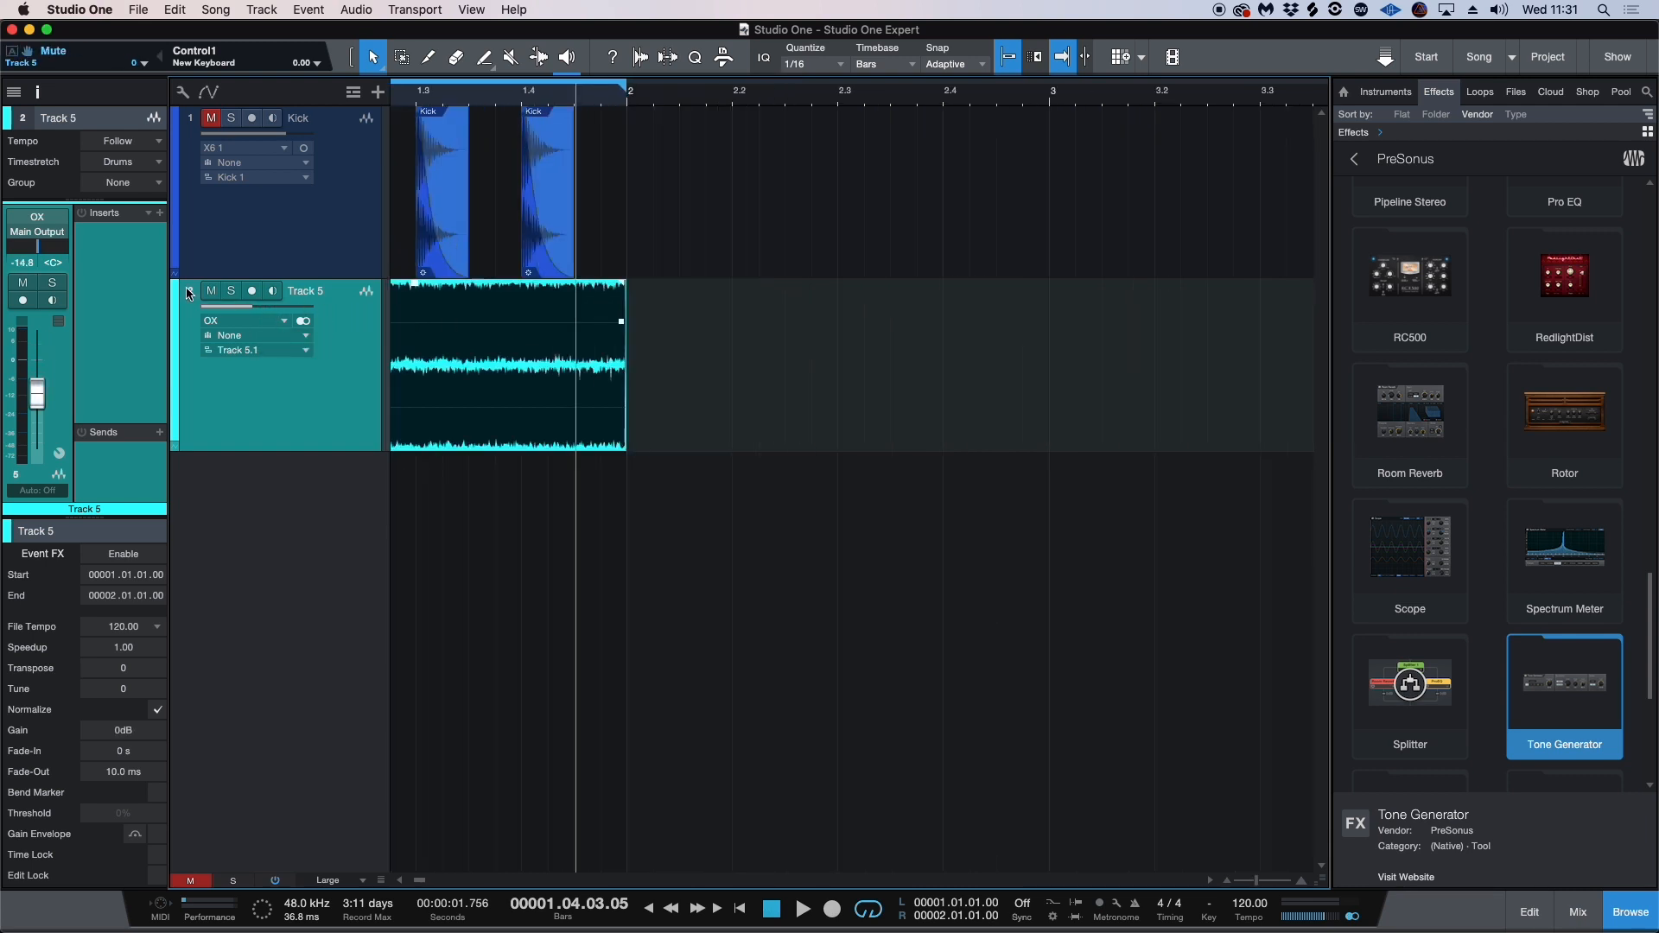
{"action": "left_click", "coordinate": [160, 213]}
{"action": "type", "text": "expander"}
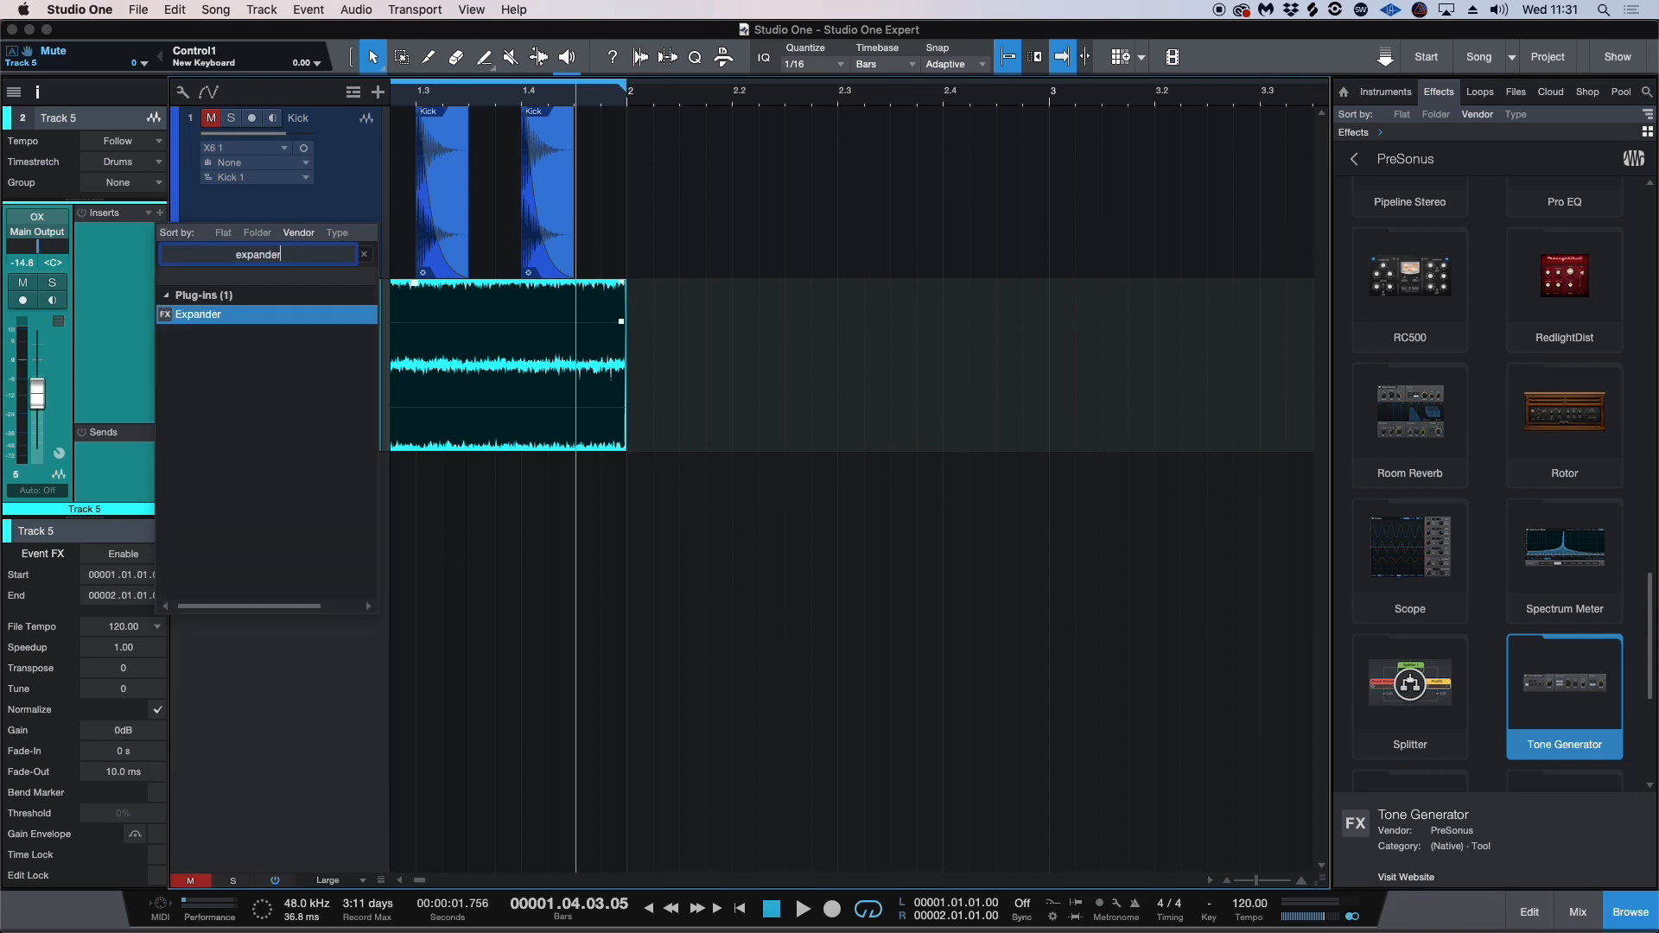
{"action": "key", "text": "Return"}
{"action": "left_click", "coordinate": [740, 504]}
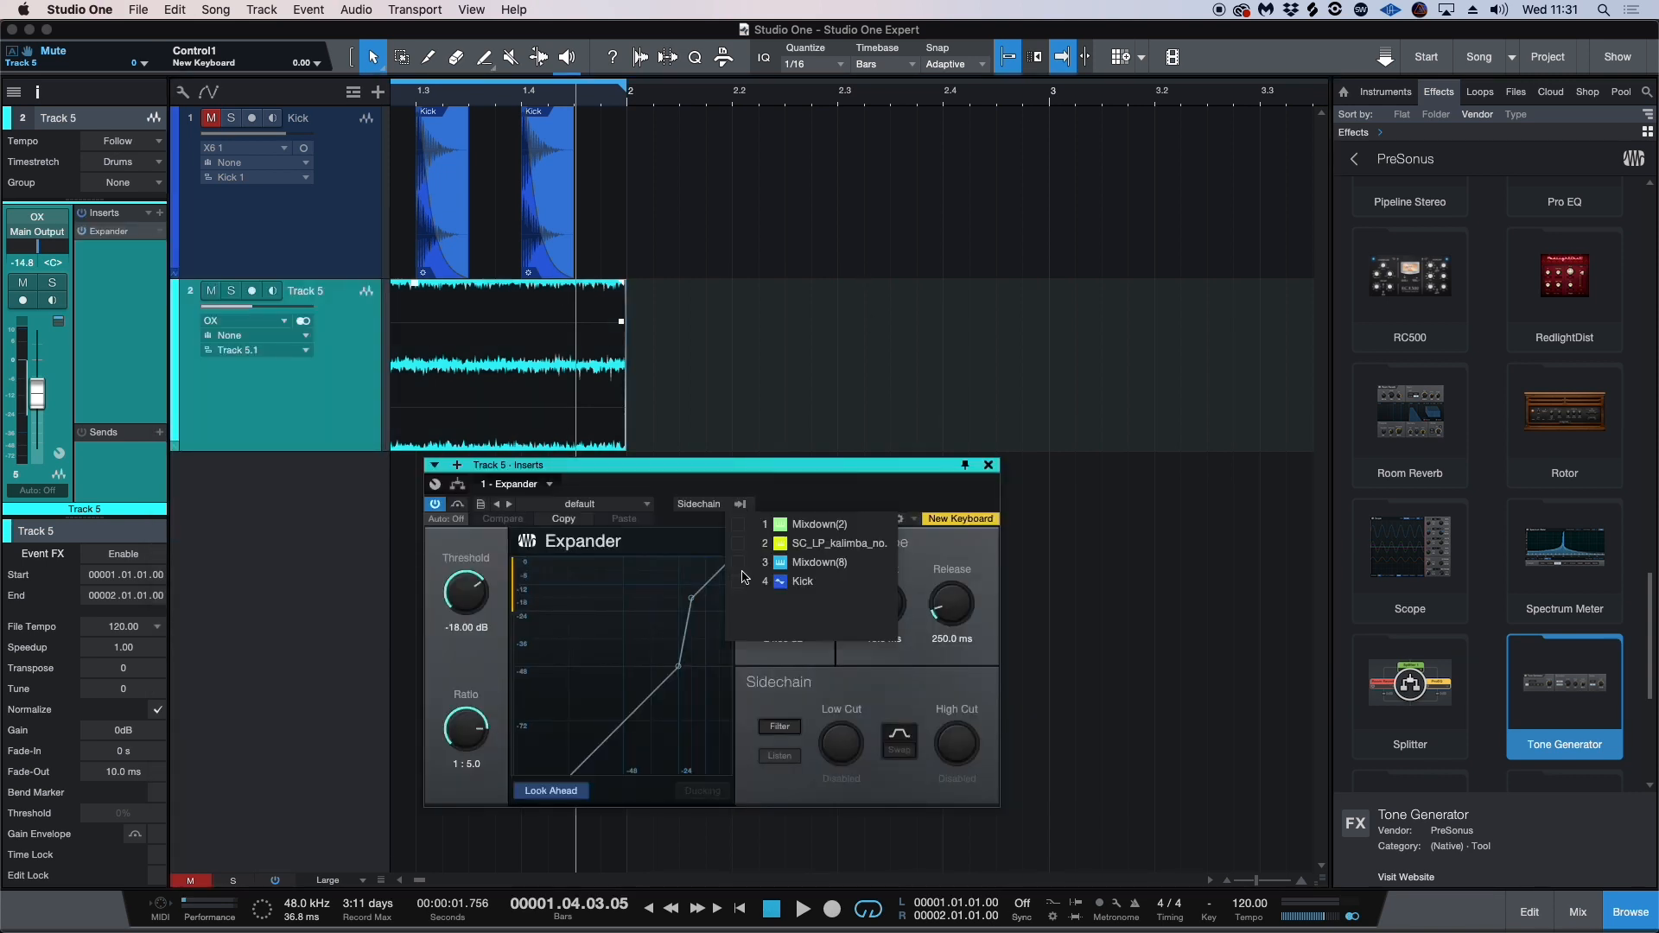
{"action": "left_click", "coordinate": [739, 582]}
{"action": "left_click", "coordinate": [703, 790]}
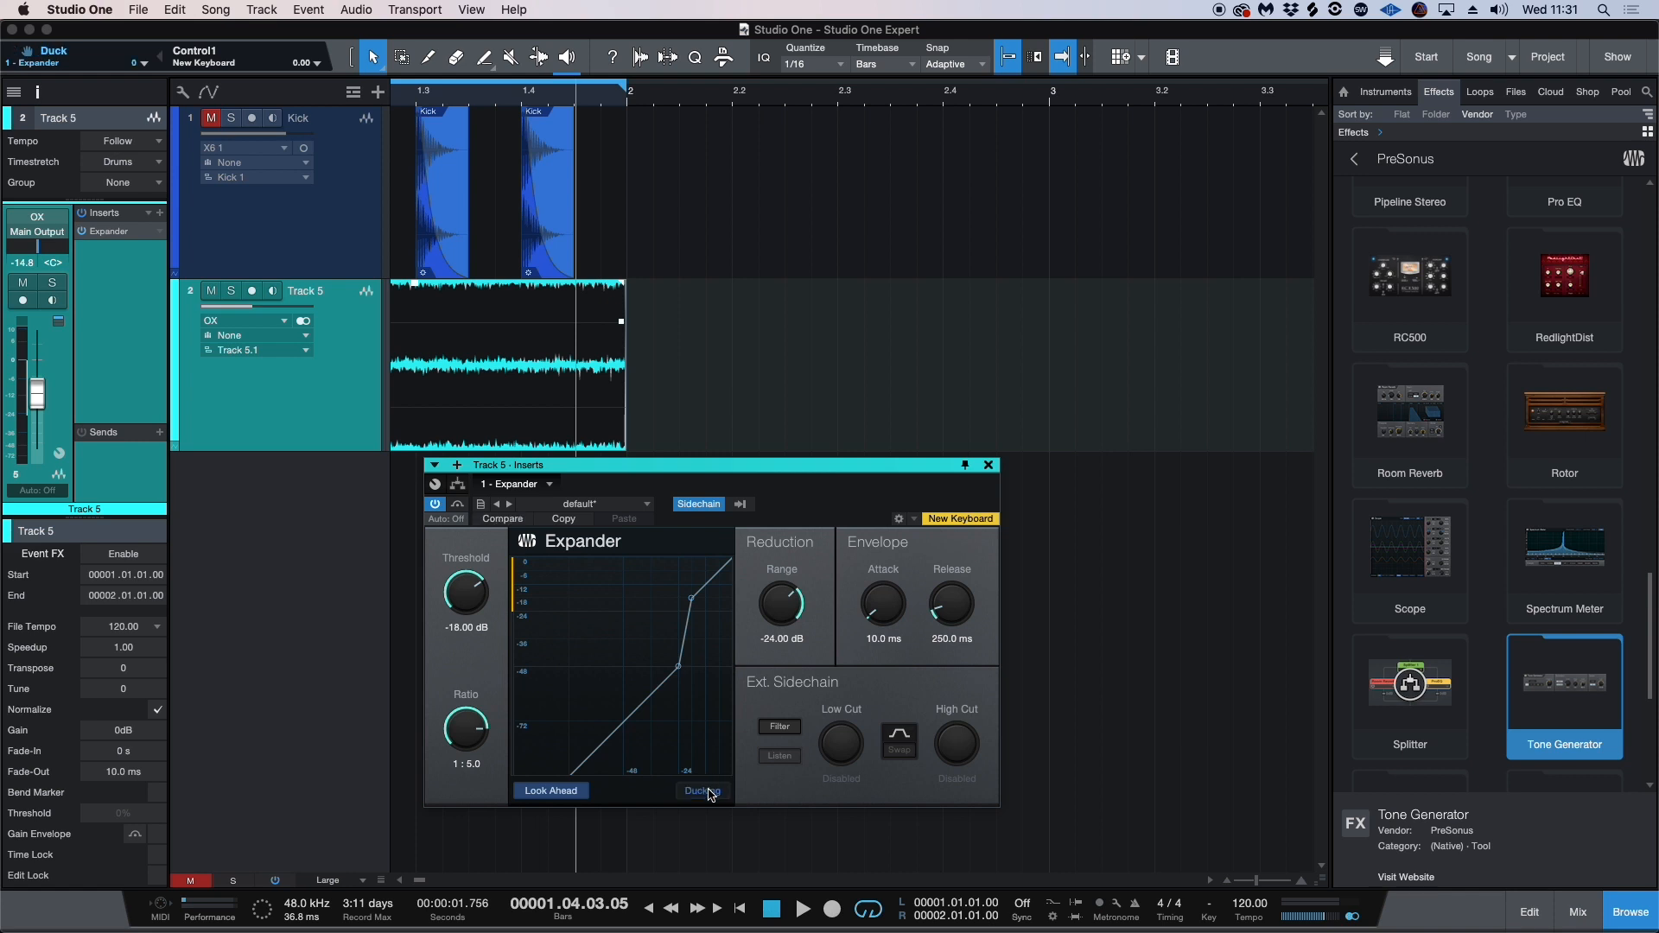
Step: Set the Expander's threshold to about -24.3 dB, ratio to 1:20 and range to about -42.4 dB
{"action": "left_click_drag", "start_coordinate": [466, 593], "coordinate": [725, 606]}
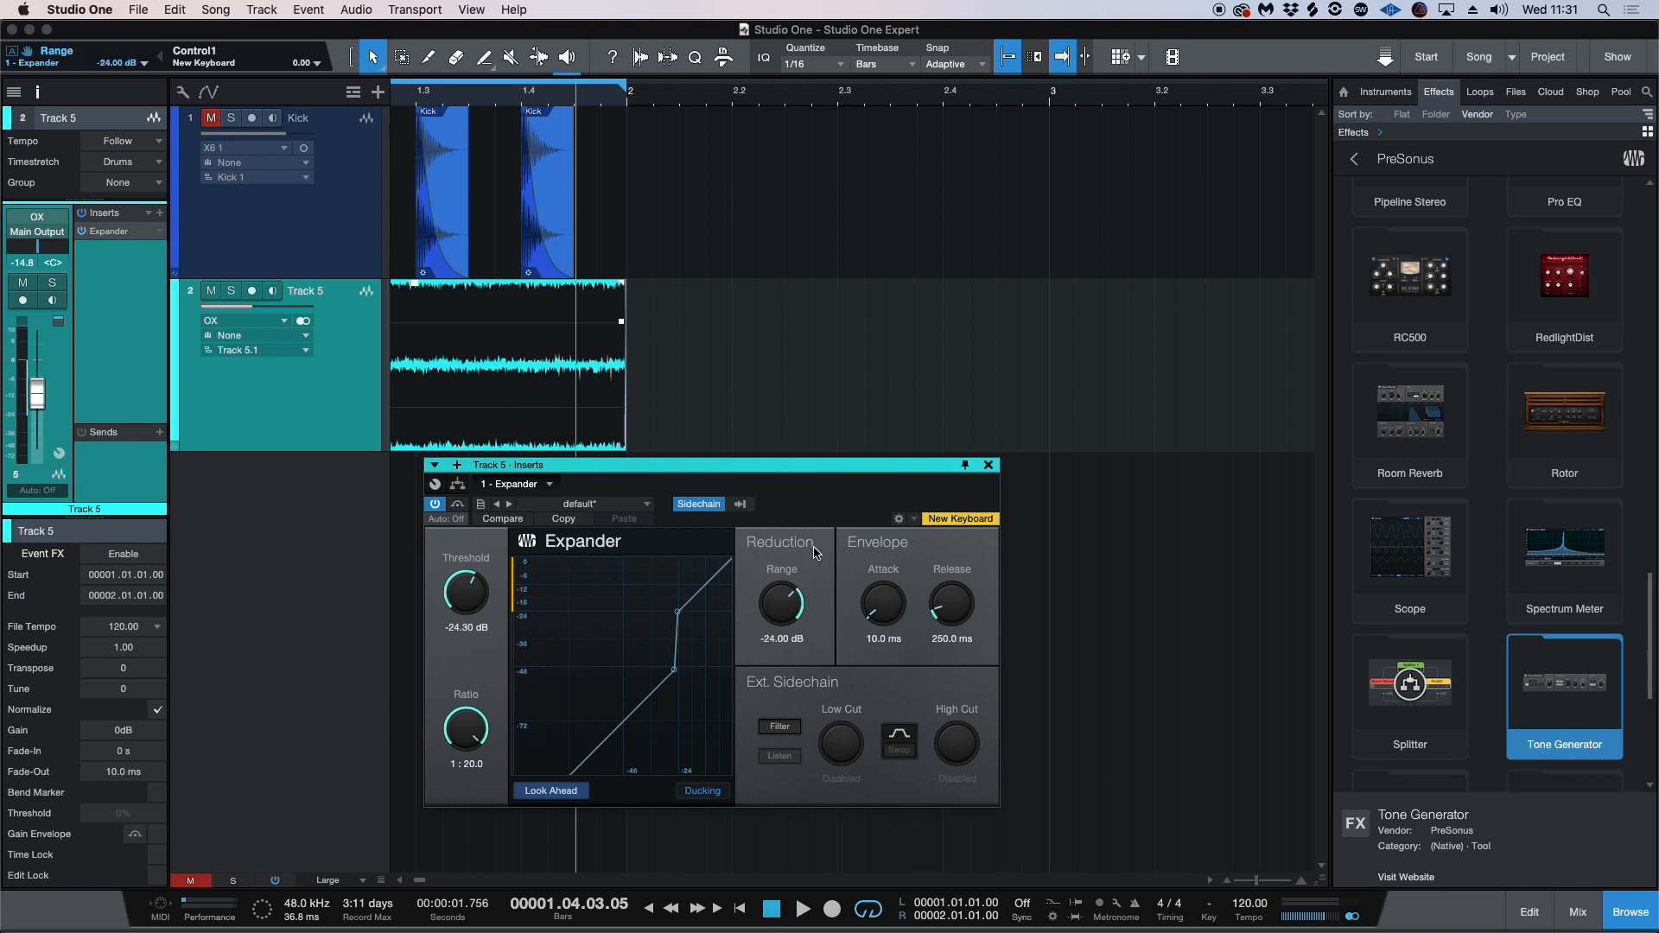
{"action": "key", "text": "Home"}
{"action": "left_click_drag", "start_coordinate": [809, 617], "coordinate": [809, 650]}
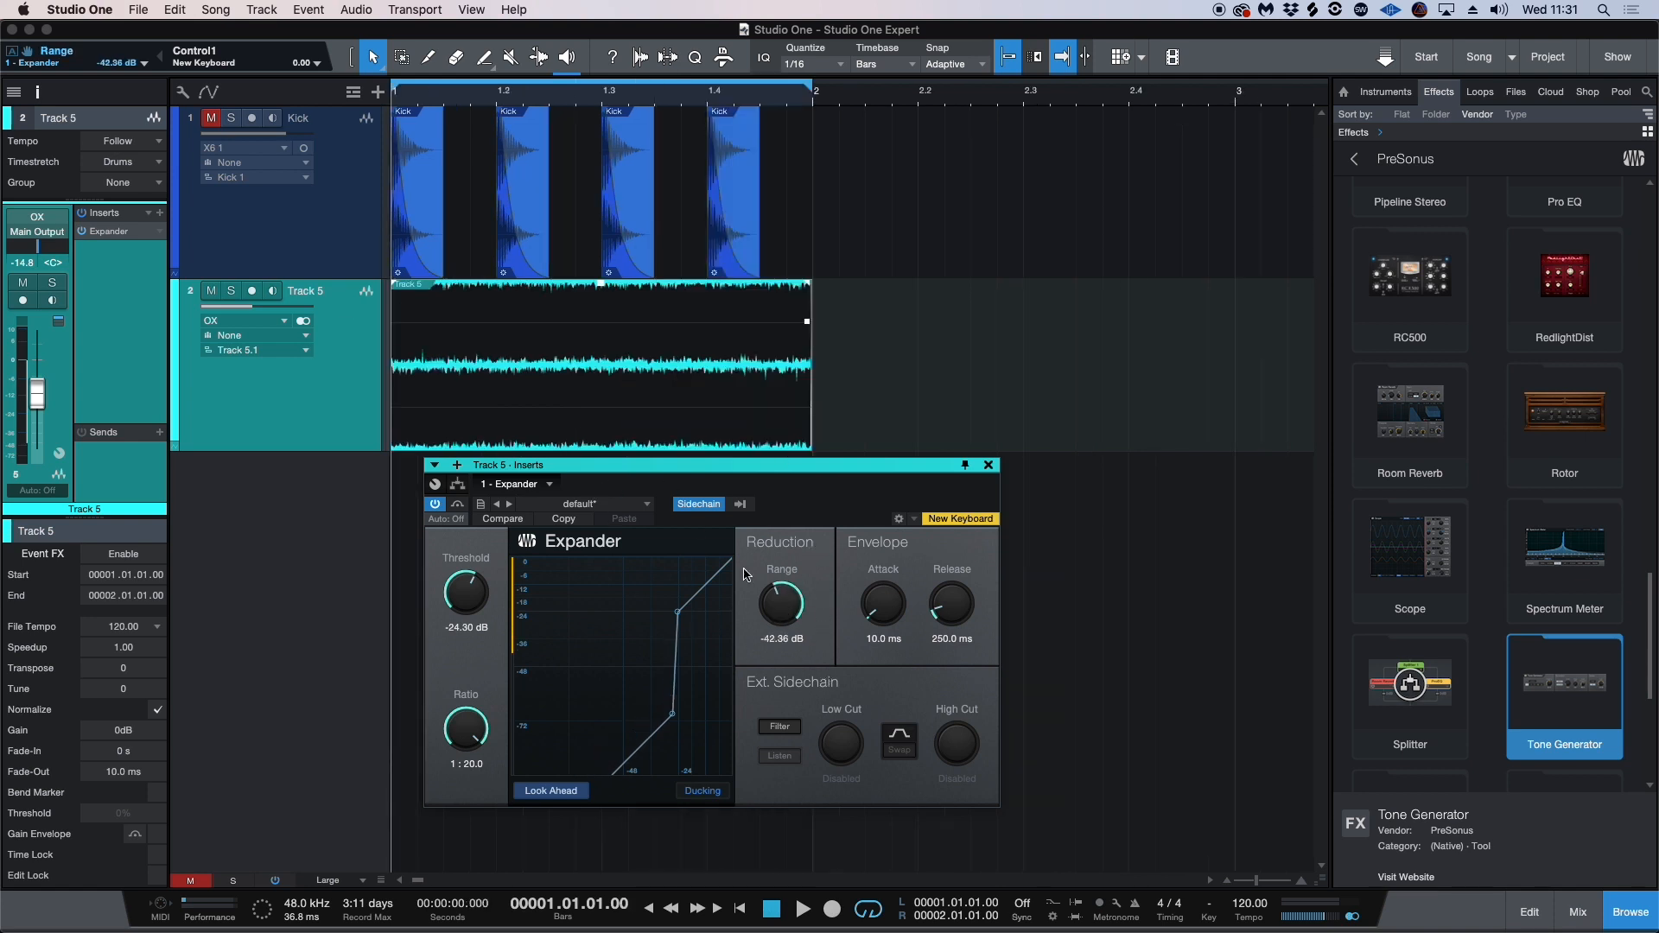
Step: Play the loop from the start, lowering Track 5's volume to about -26.5 dB and unmuting Kick
{"action": "key", "text": "space"}
{"action": "left_click_drag", "start_coordinate": [285, 311], "coordinate": [254, 338]}
{"action": "left_click", "coordinate": [210, 118]}
Step: Transpose the noise event by 4 and set the Expander's range to -51.36 dB, threshold to -11.70 dB, attack to 0.10 ms and release to 284 ms
{"action": "left_click_drag", "start_coordinate": [782, 605], "coordinate": [782, 621]}
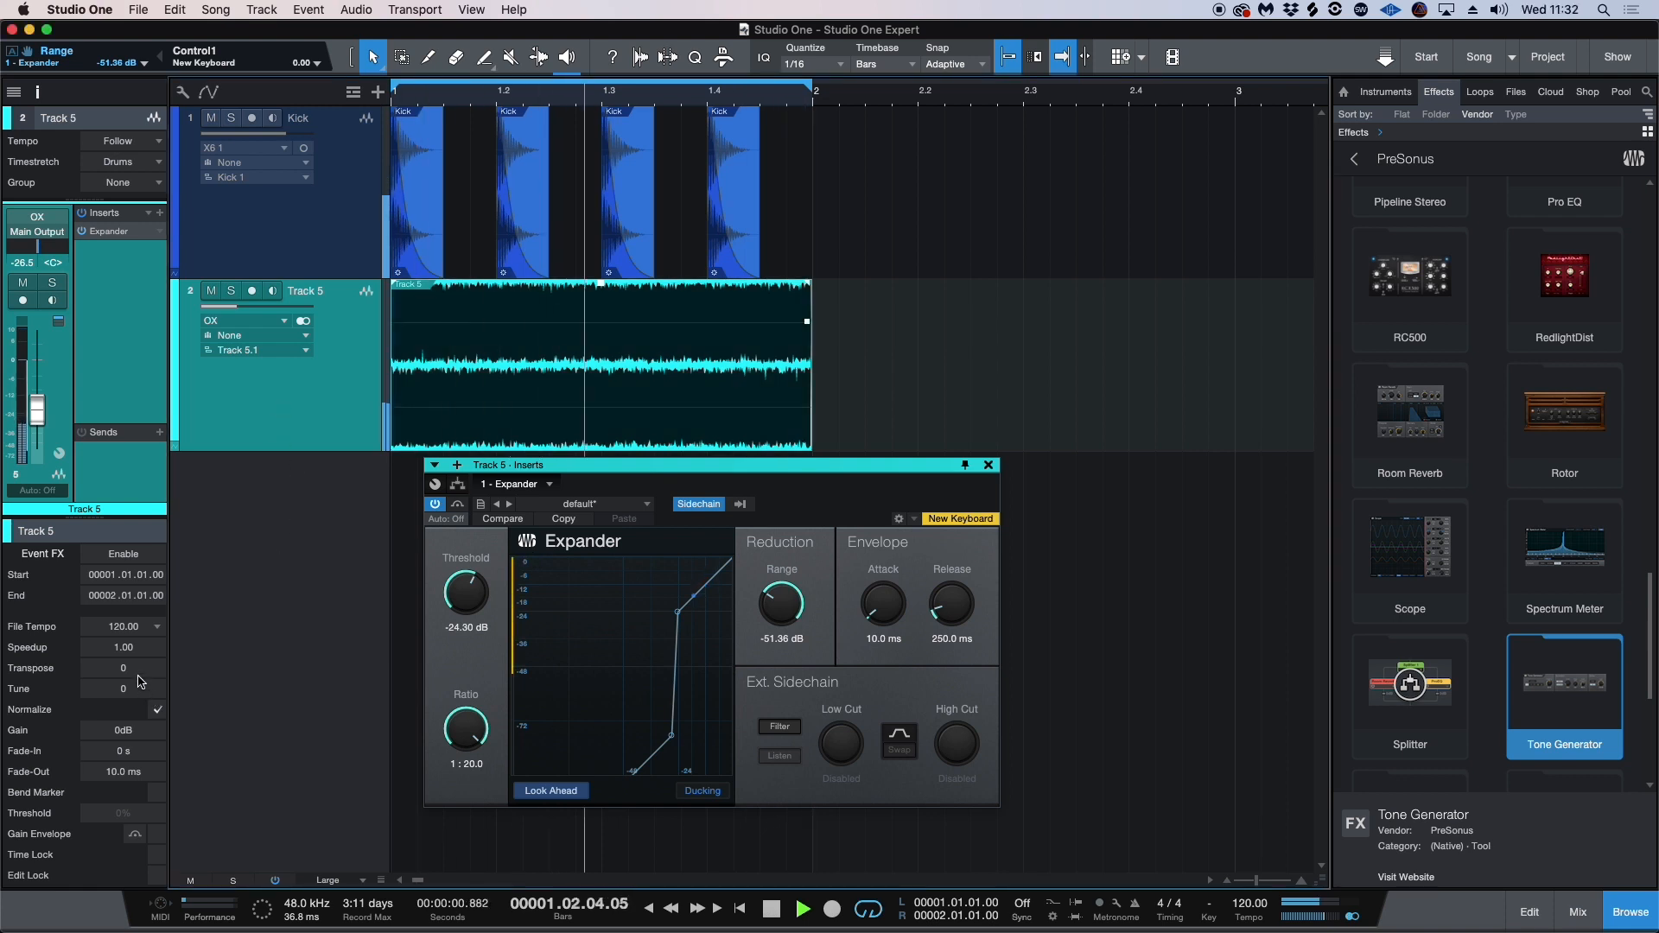
{"action": "left_click_drag", "start_coordinate": [130, 668], "coordinate": [138, 680]}
{"action": "left_click_drag", "start_coordinate": [467, 592], "coordinate": [477, 572]}
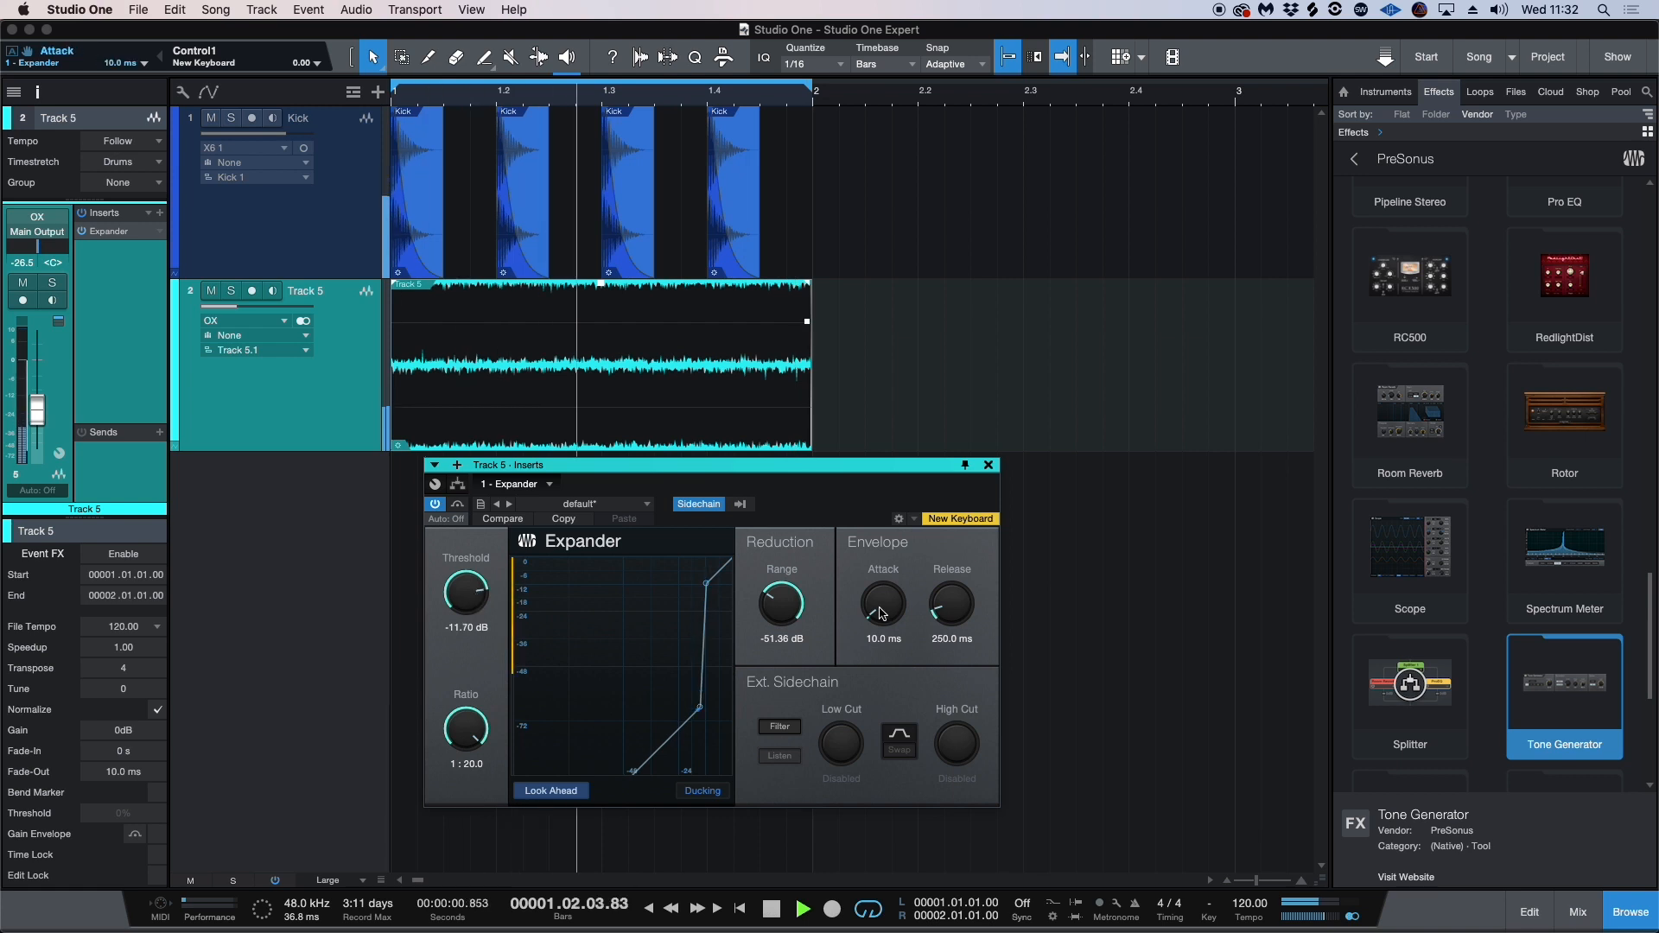
{"action": "left_click_drag", "start_coordinate": [883, 604], "coordinate": [1002, 609]}
Step: Fine-tune the Expander while listening, settling on a range of about -65.5 dB and a threshold of -11.70 dB, and stop playback
{"action": "left_click_drag", "start_coordinate": [791, 598], "coordinate": [769, 662]}
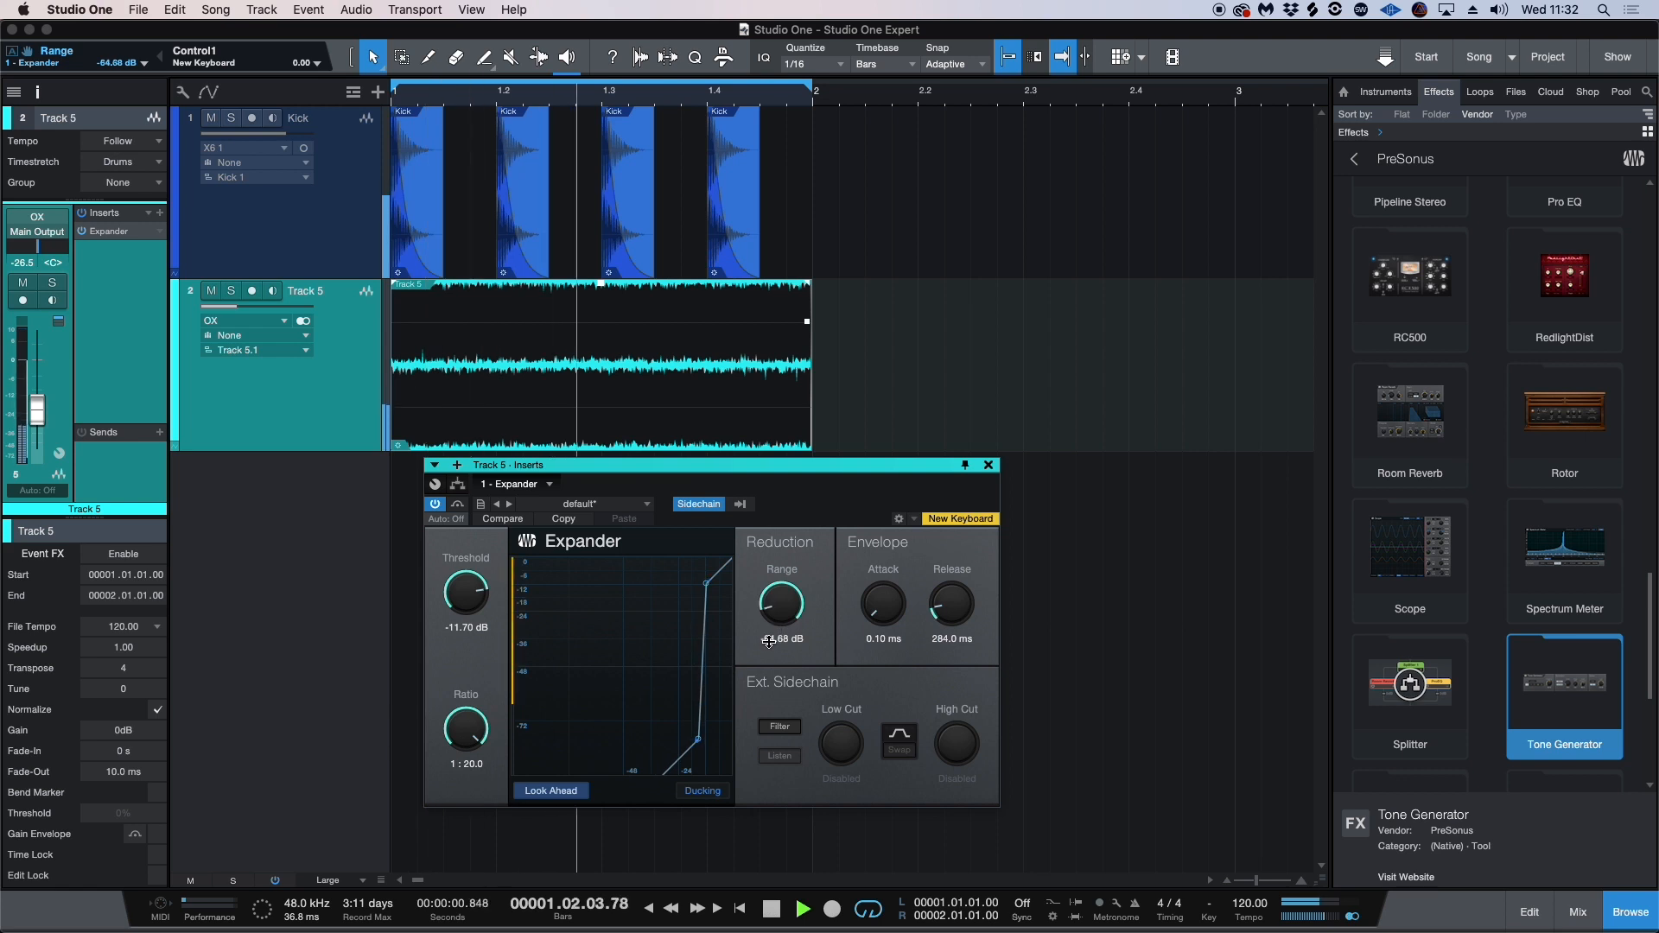
{"action": "left_click_drag", "start_coordinate": [465, 595], "coordinate": [474, 616]}
{"action": "left_click_drag", "start_coordinate": [806, 619], "coordinate": [807, 591]}
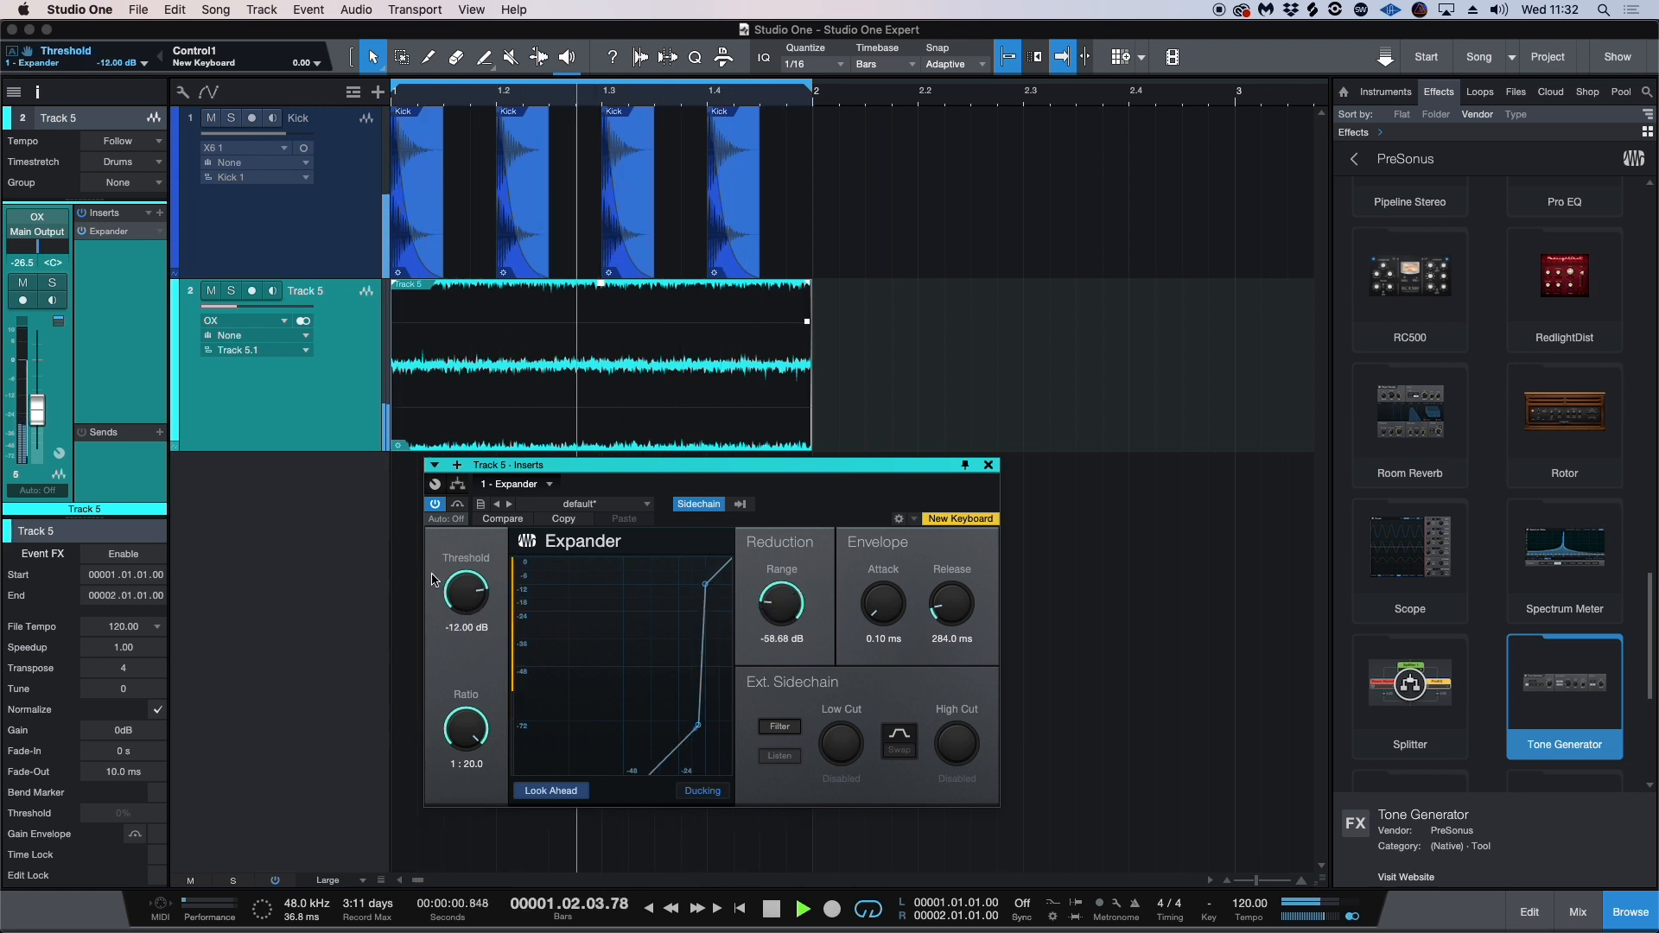
{"action": "left_click_drag", "start_coordinate": [458, 593], "coordinate": [457, 598]}
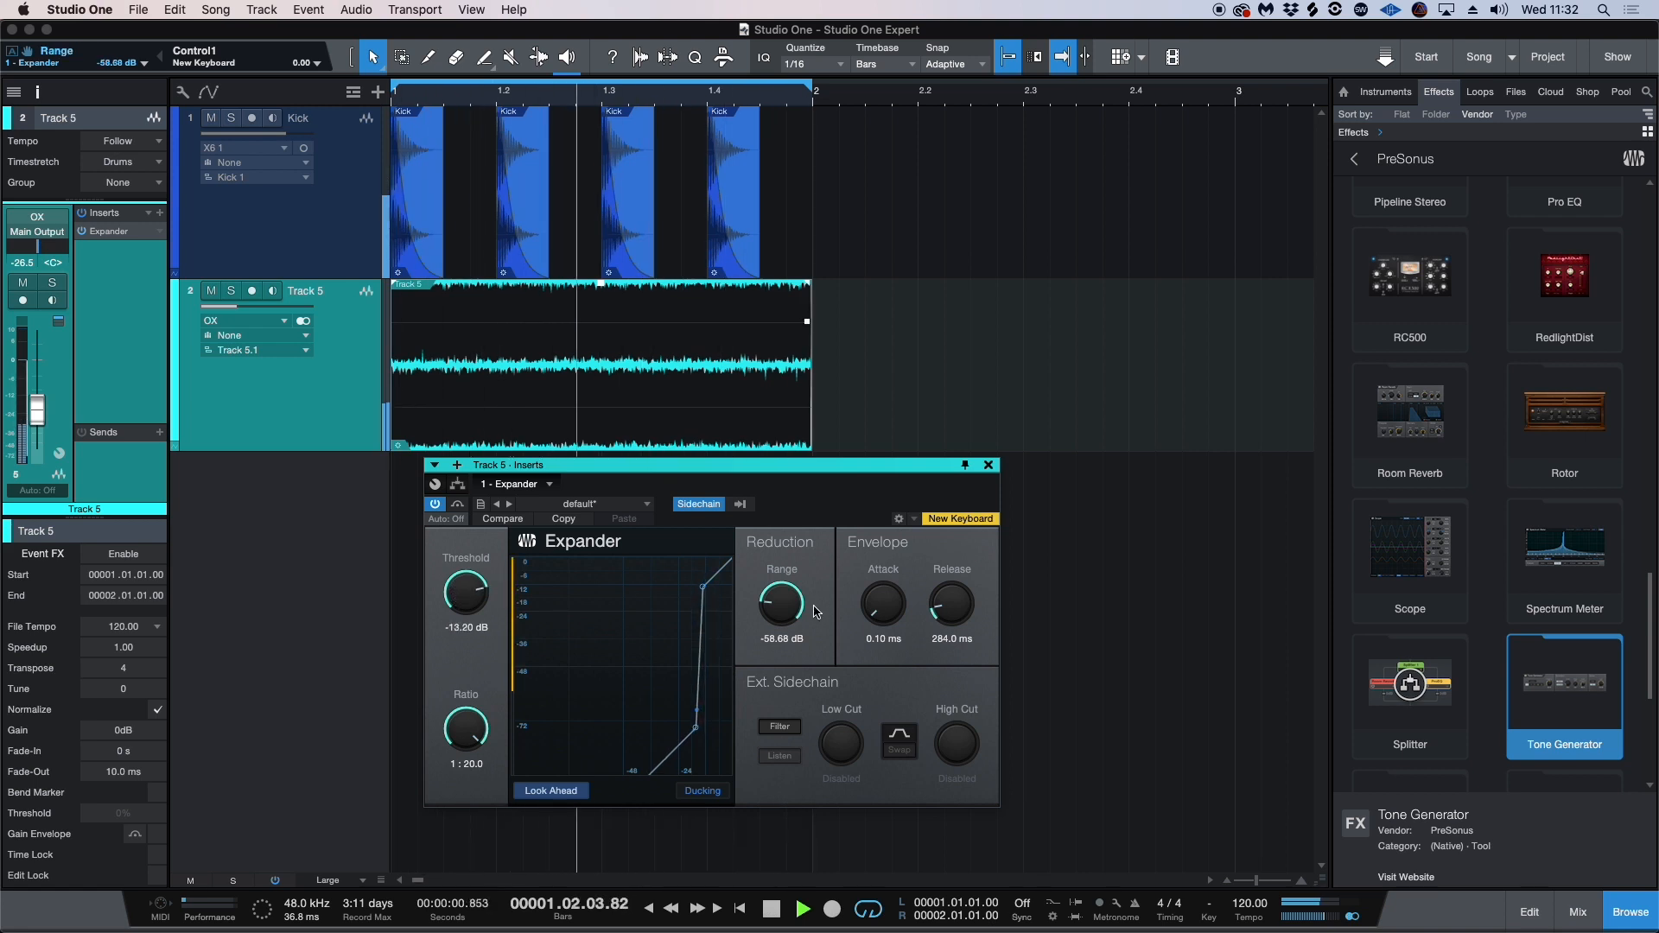
{"action": "mouse_move", "coordinate": [808, 610]}
{"action": "left_mouse_down"}
{"action": "mouse_move", "coordinate": [808, 582]}
{"action": "mouse_move", "coordinate": [809, 603]}
{"action": "left_mouse_up"}
{"action": "left_click_drag", "start_coordinate": [471, 599], "coordinate": [477, 601]}
{"action": "key", "text": "space"}
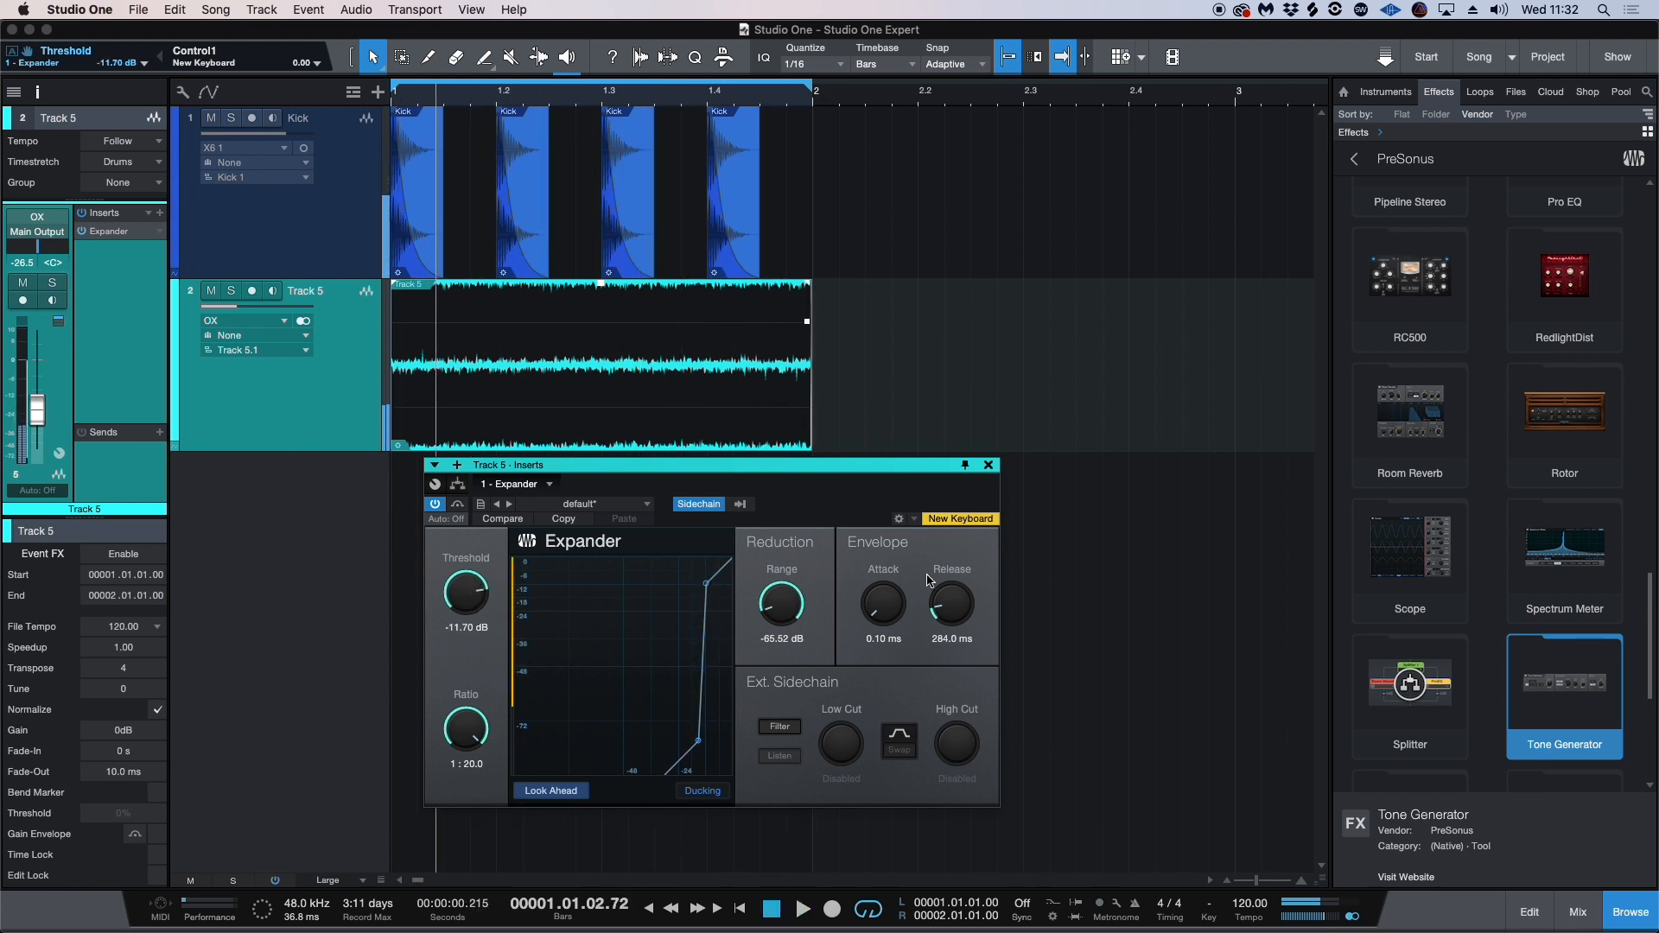
Step: Close the Expander and mix down the Kick and Track 5 events together onto a new track
{"action": "left_click", "coordinate": [989, 465]}
{"action": "key", "text": "e"}
{"action": "key", "text": "e"}
{"action": "key", "text": "w"}
{"action": "key", "text": "w"}
{"action": "left_click_drag", "start_coordinate": [789, 493], "coordinate": [229, 200]}
{"action": "key", "text": "super+alt+b"}
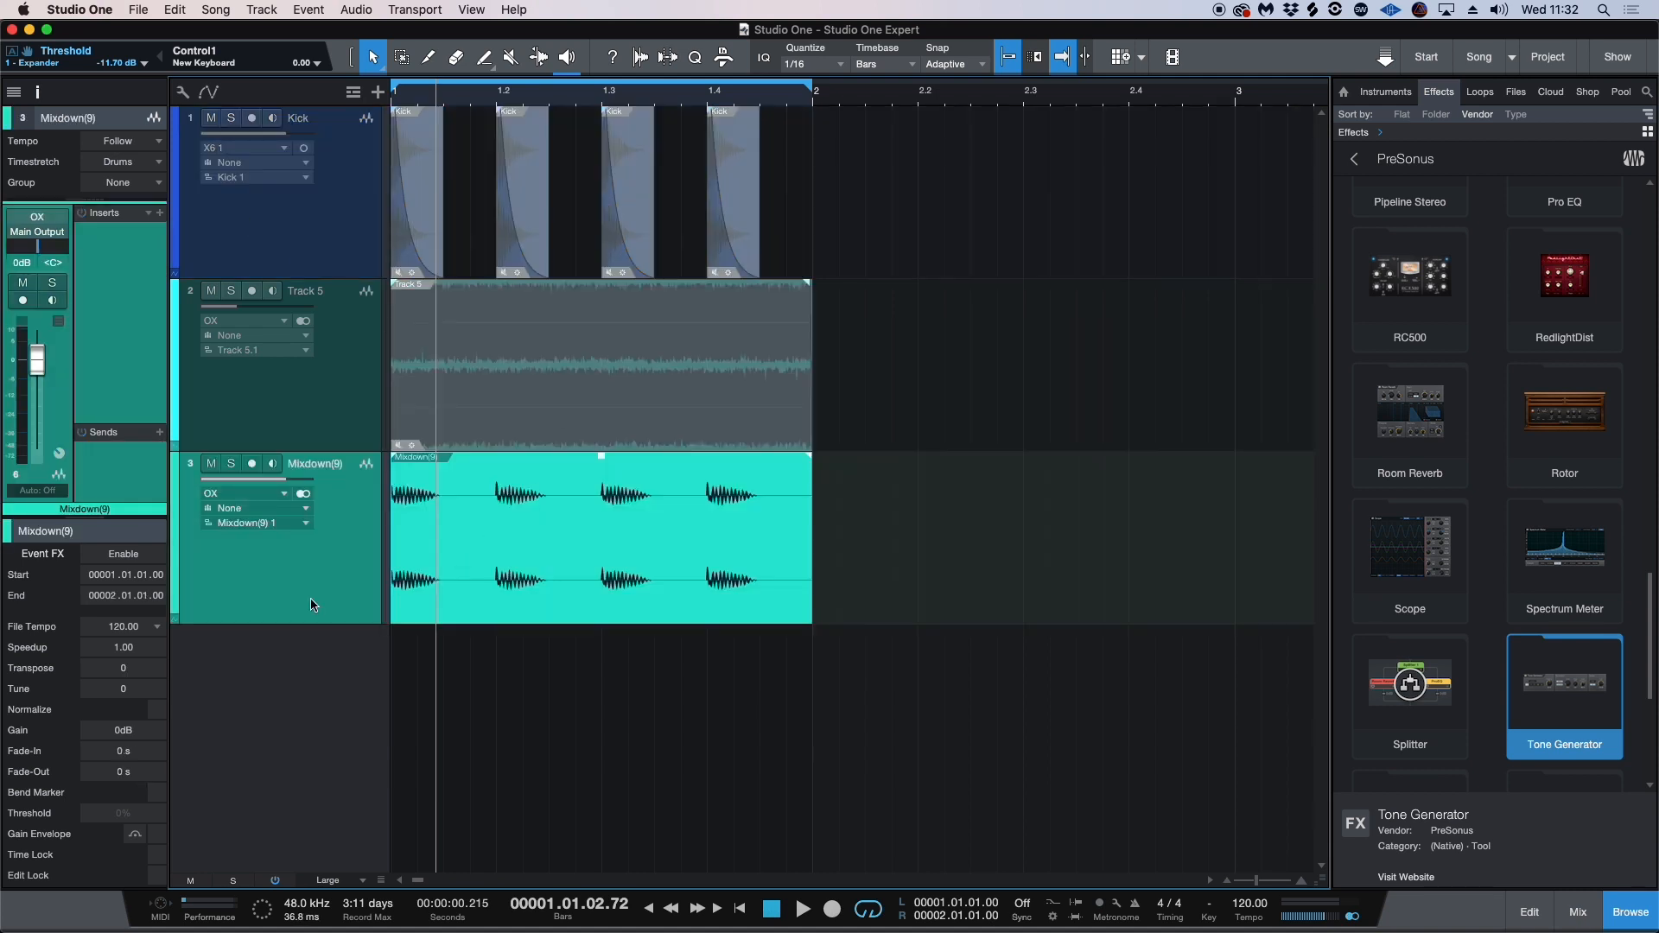
Step: Play the mixed-down kick and noise event from the start and stop playback
{"action": "key", "text": "e"}
{"action": "key", "text": "w"}
{"action": "key", "text": "space"}
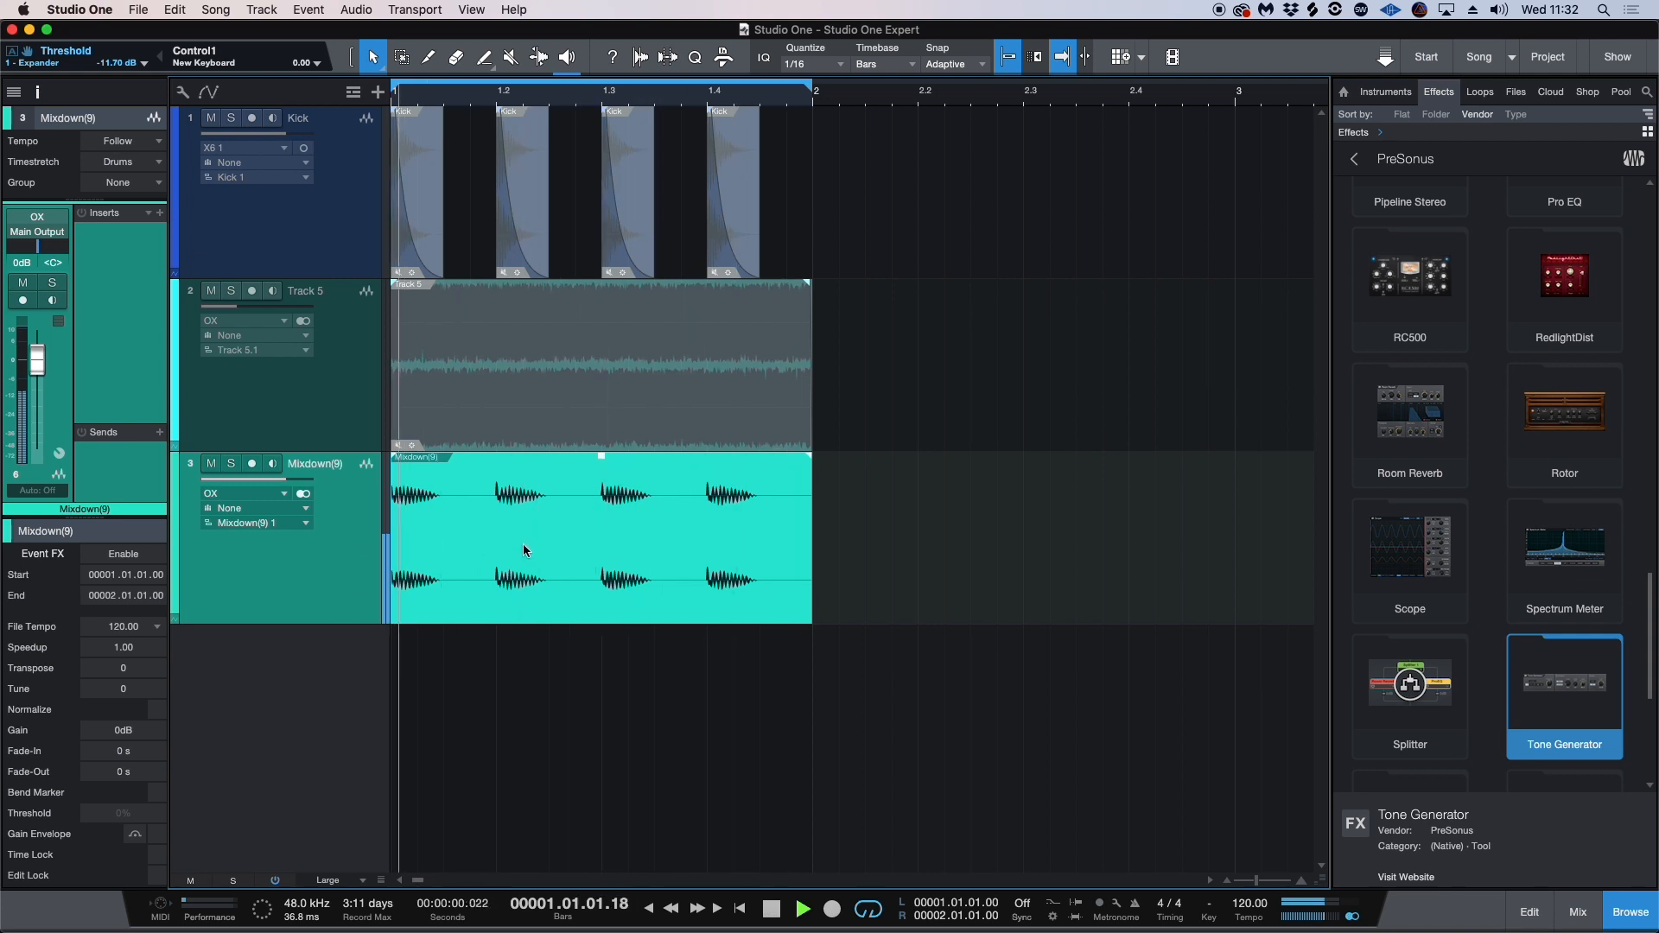
{"action": "key", "text": "space"}
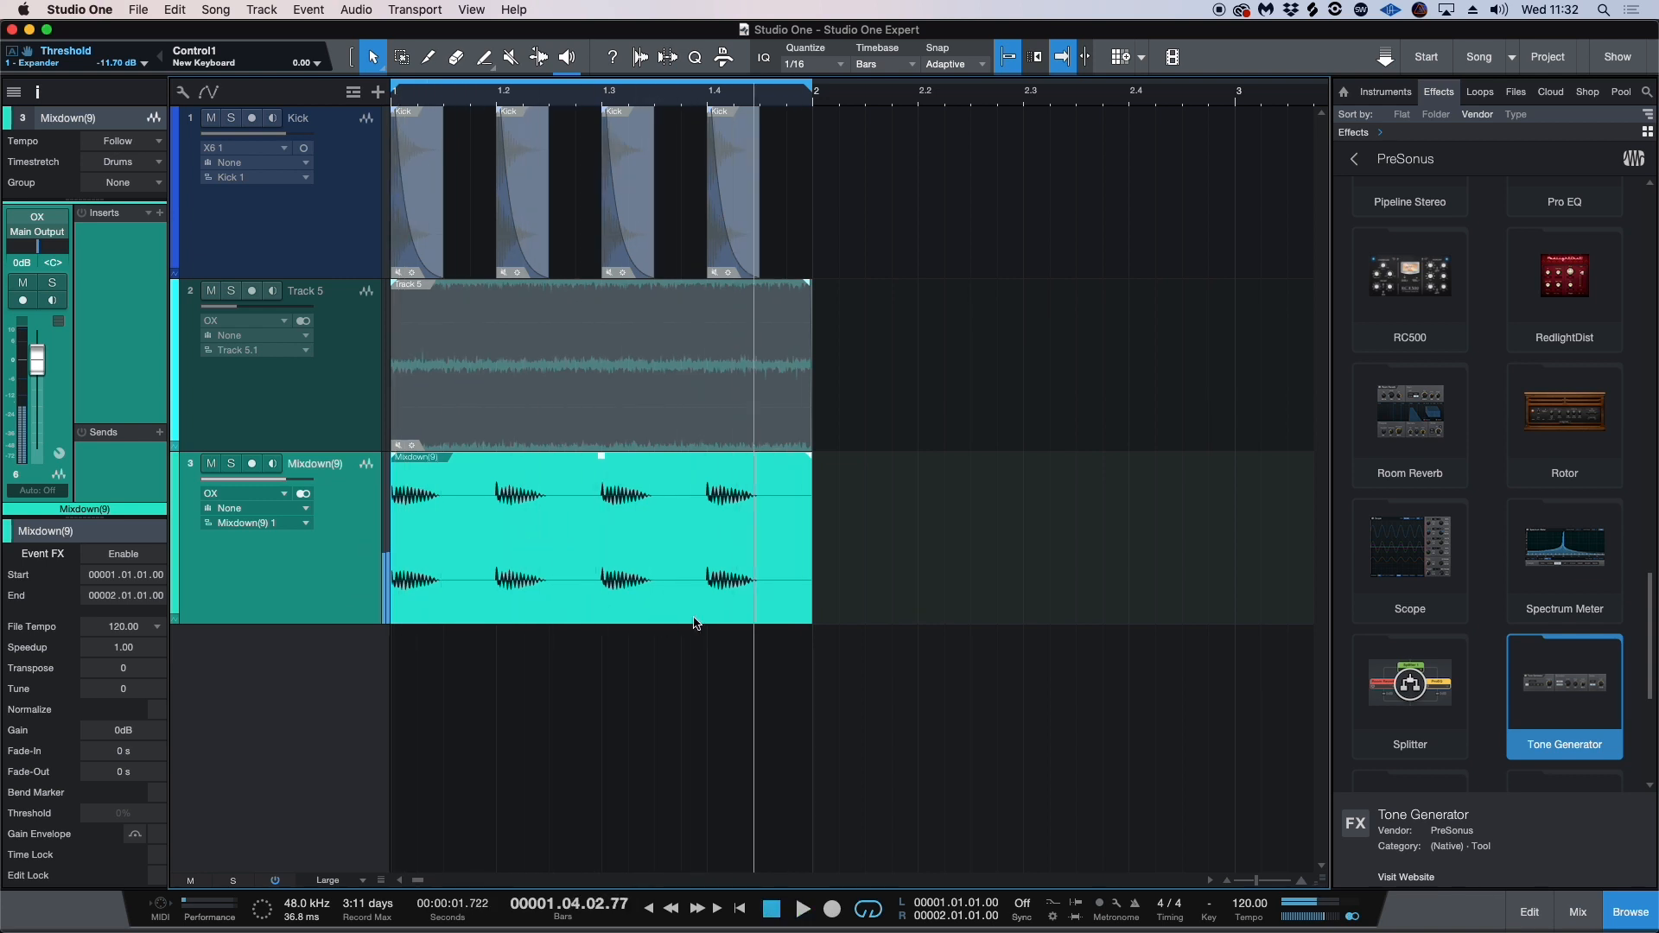